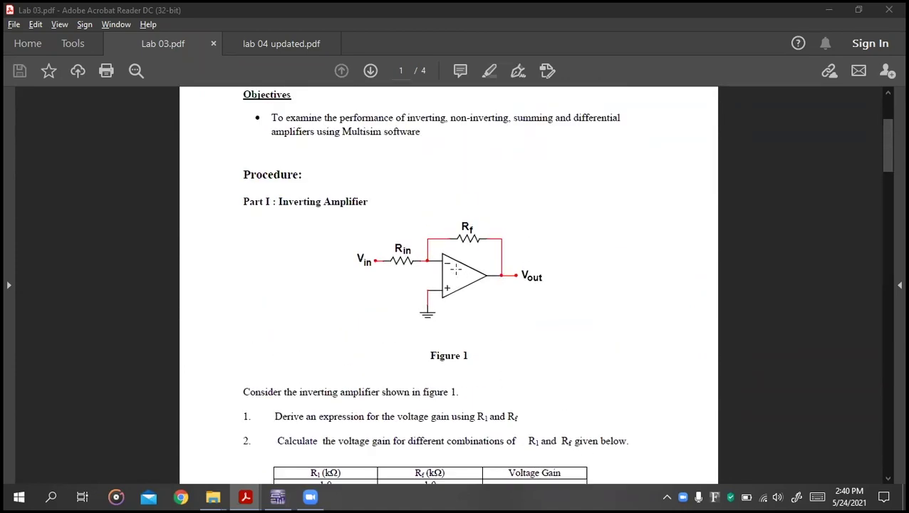
Step: Skim the Lab 03 sheet from the inverting amplifier through to the differential amplifier part and back to Figure 1
scroll(423, 289, "down", 5)
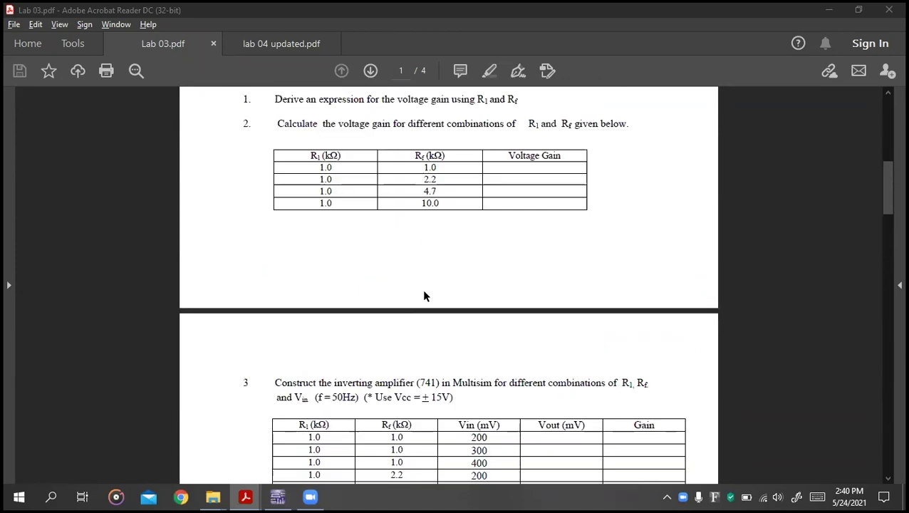
scroll(424, 295, "up", 5)
scroll(428, 306, "down", 6)
scroll(431, 317, "up", 6)
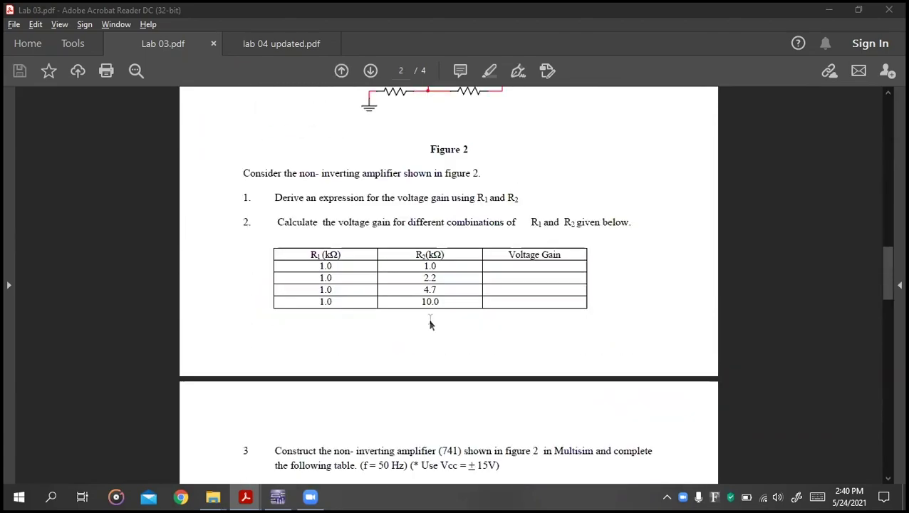
scroll(330, 280, "down", 1)
scroll(330, 280, "down", 20)
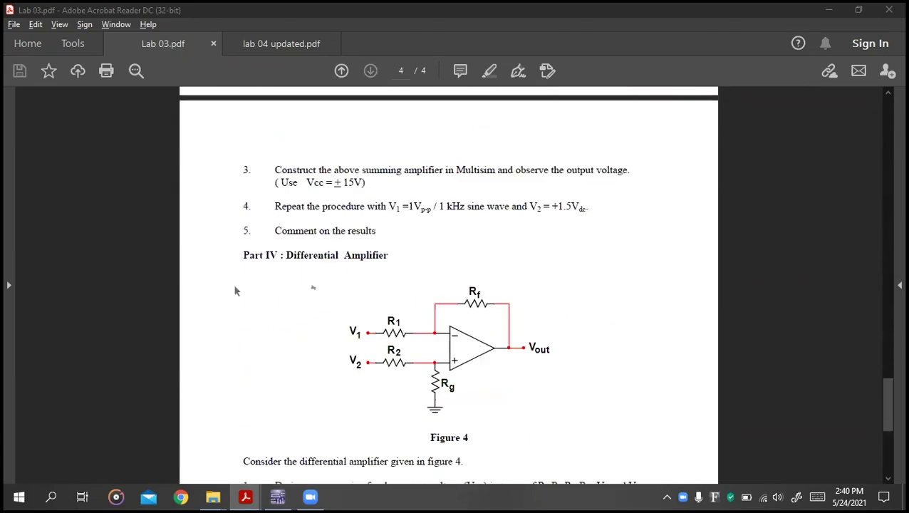
scroll(752, 328, "up", 20)
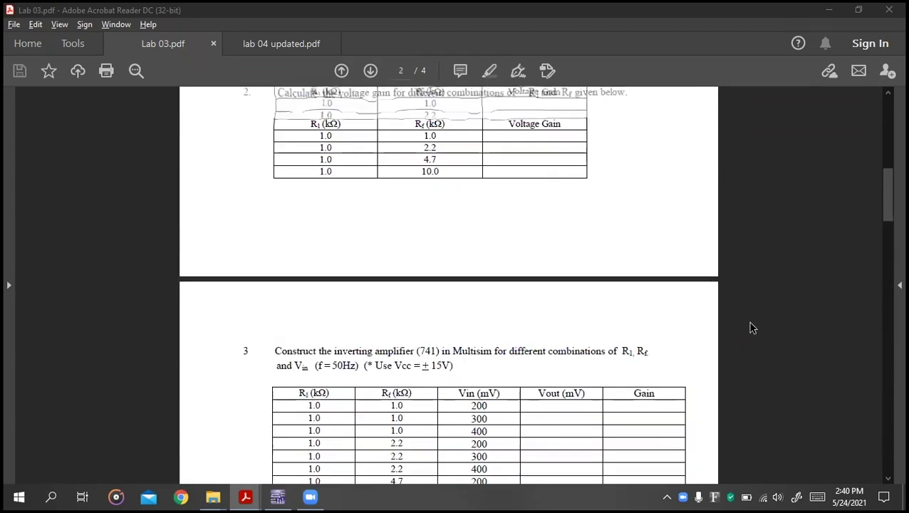
scroll(752, 328, "up", 6)
scroll(525, 280, "down", 1)
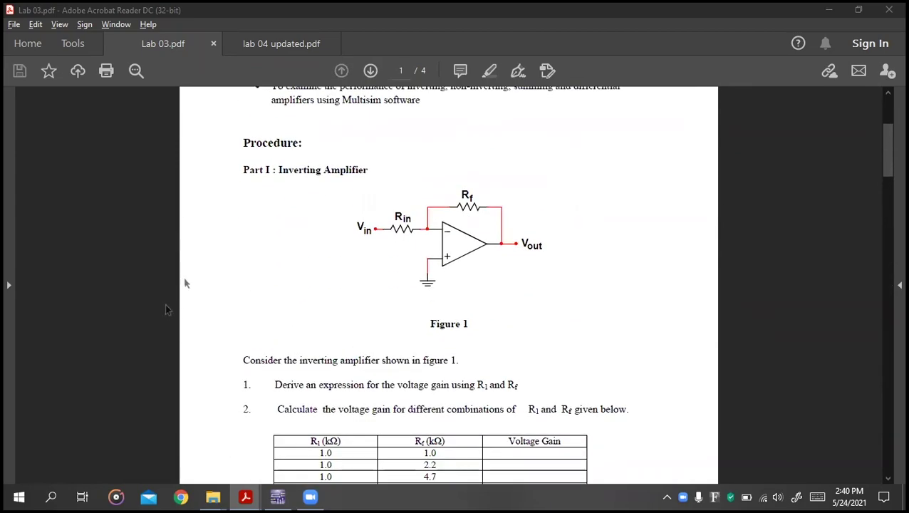
Step: Review the Part I inverting amplifier schematic, its voltage gain table and the table of Rf and Vin combinations for Multisim
scroll(305, 217, "down", 3)
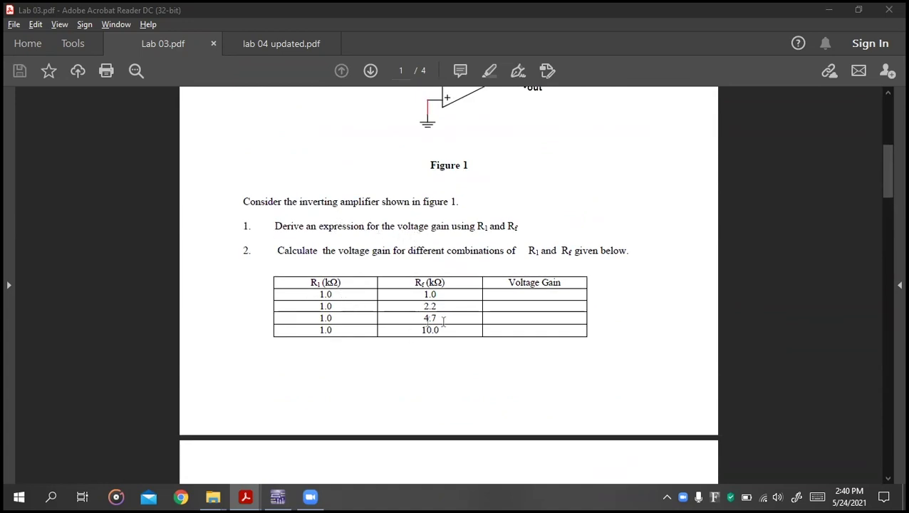
scroll(383, 318, "up", 3)
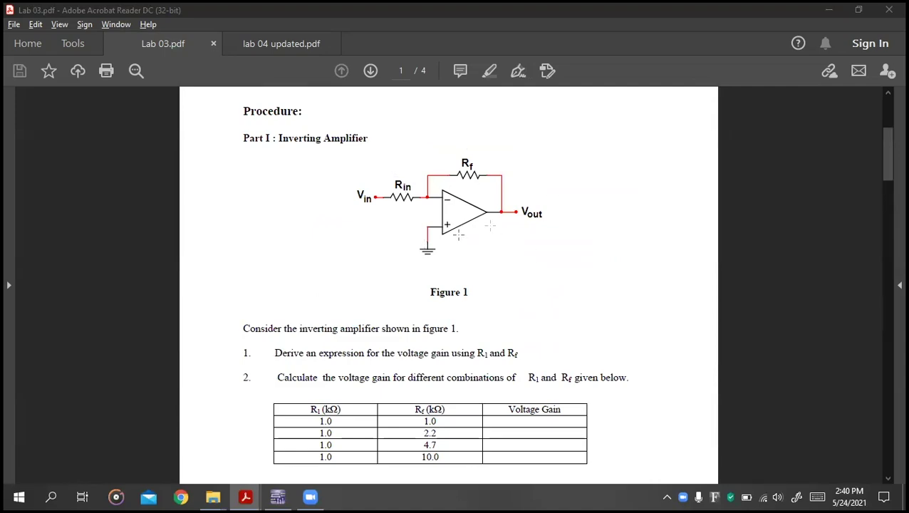
scroll(445, 225, "down", 5)
scroll(446, 224, "down", 1)
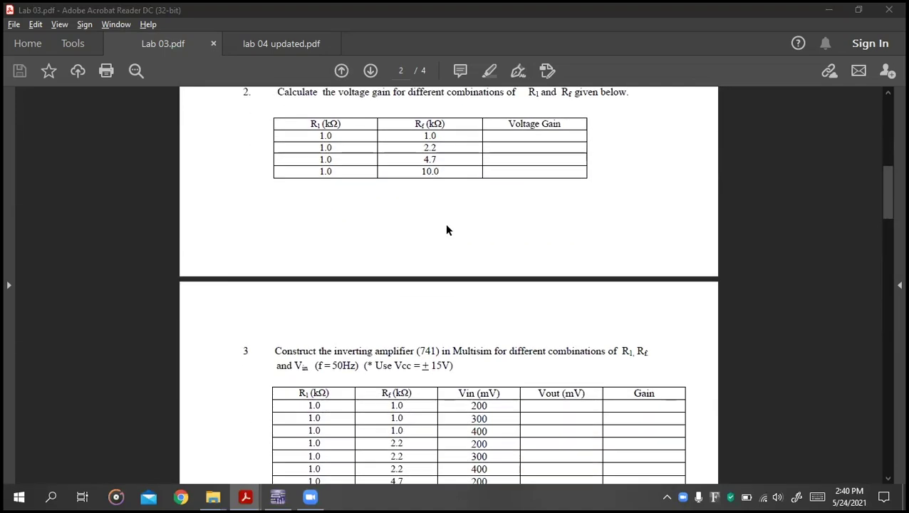
scroll(378, 214, "down", 2)
scroll(378, 214, "down", 4)
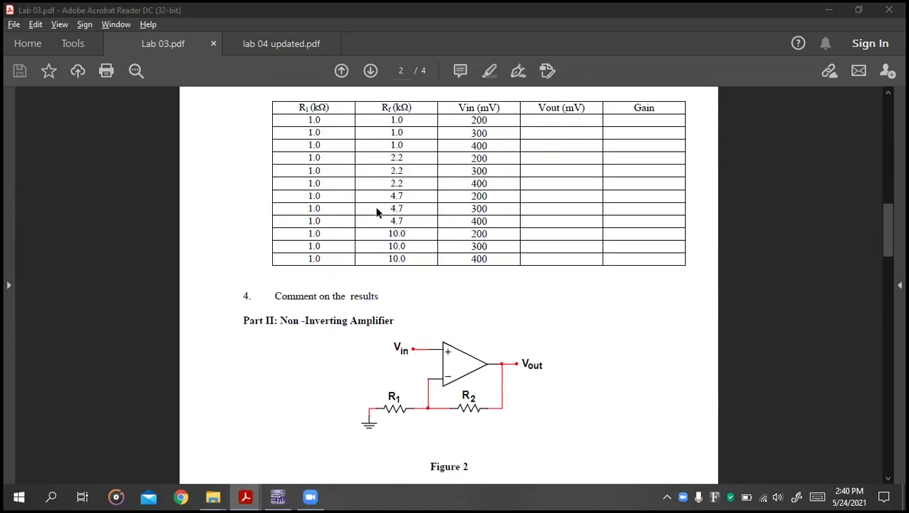
scroll(381, 264, "up", 10)
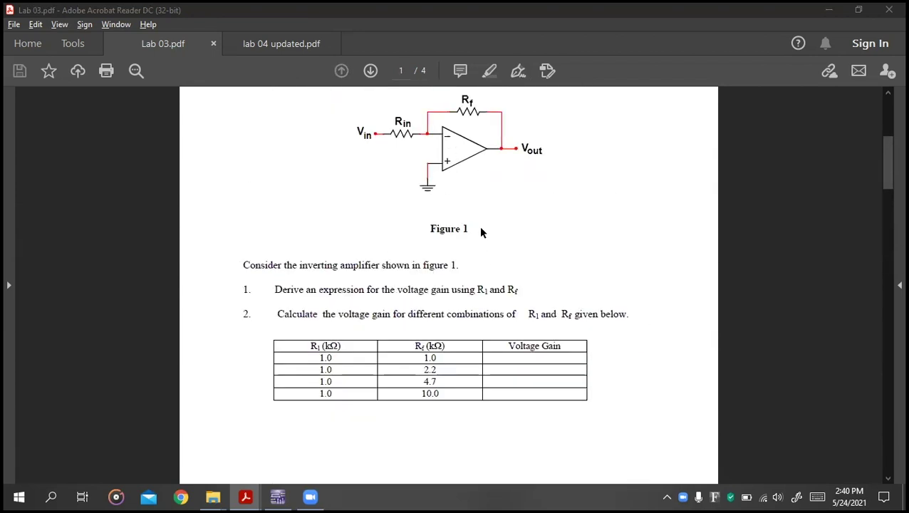
scroll(479, 217, "up", 1)
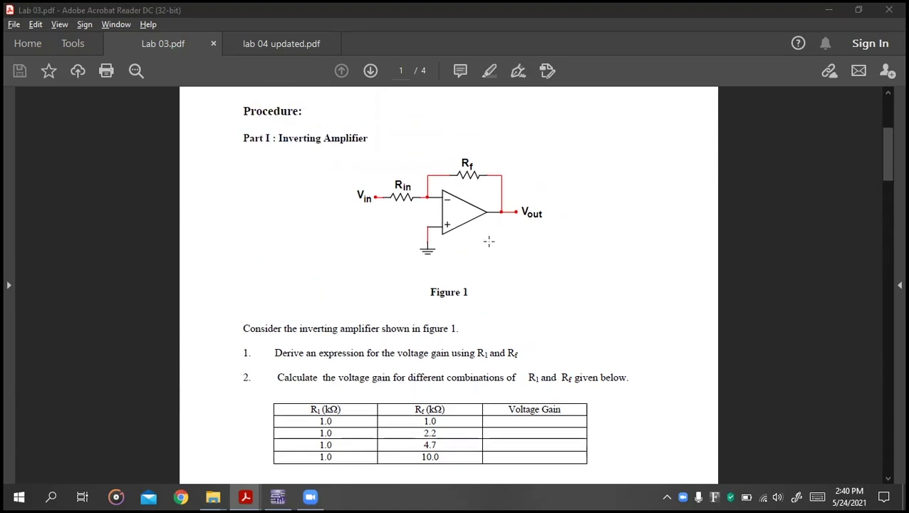
scroll(412, 264, "down", 4)
scroll(540, 213, "down", 3)
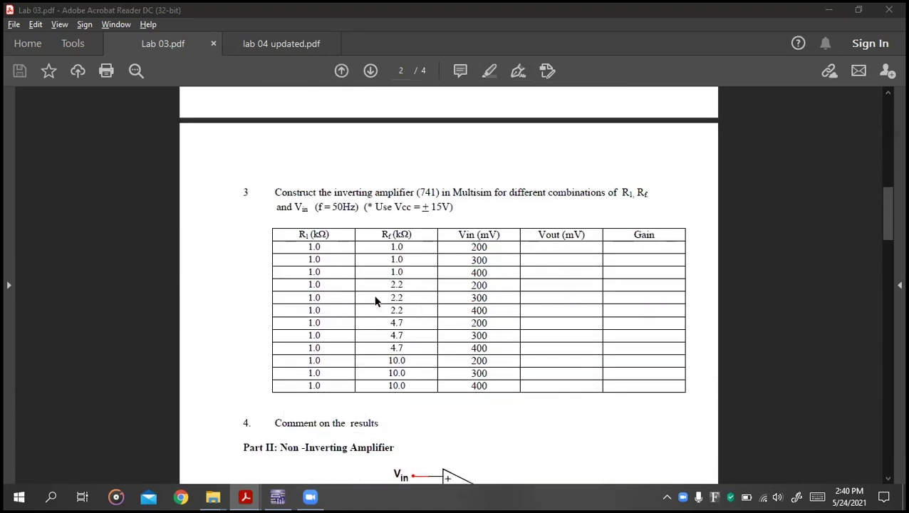
scroll(583, 305, "down", 2)
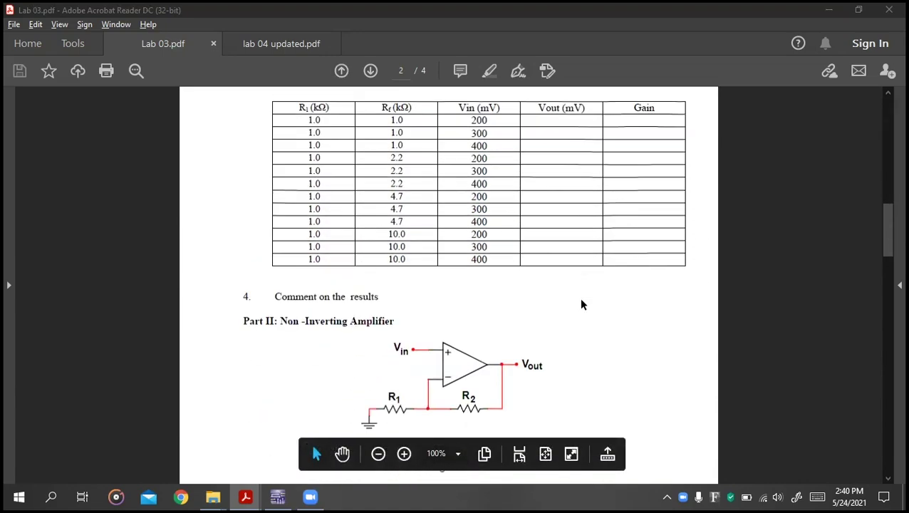
scroll(536, 258, "up", 1)
scroll(536, 258, "up", 8)
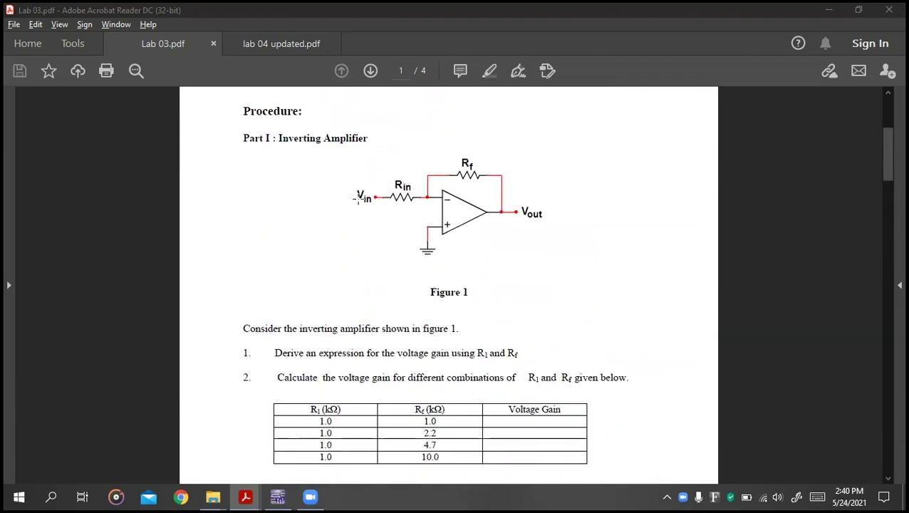
scroll(383, 261, "up", 1)
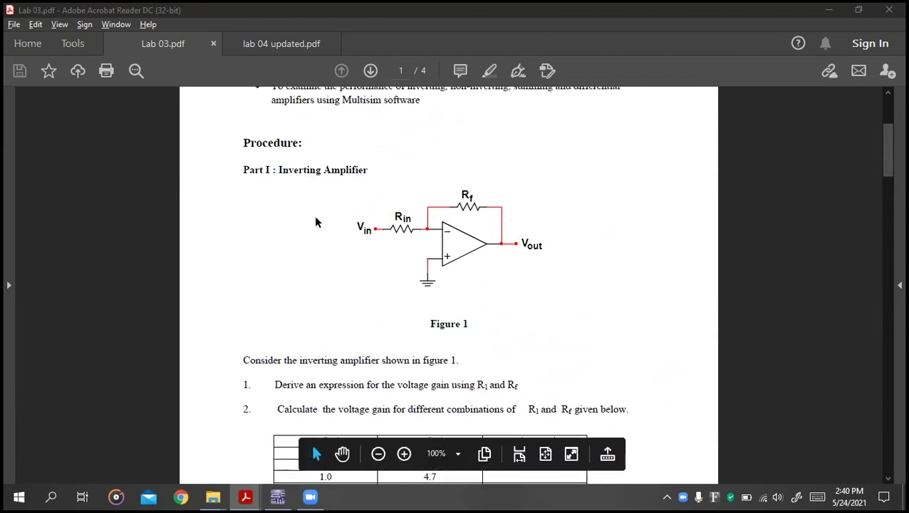
scroll(434, 215, "up", 3)
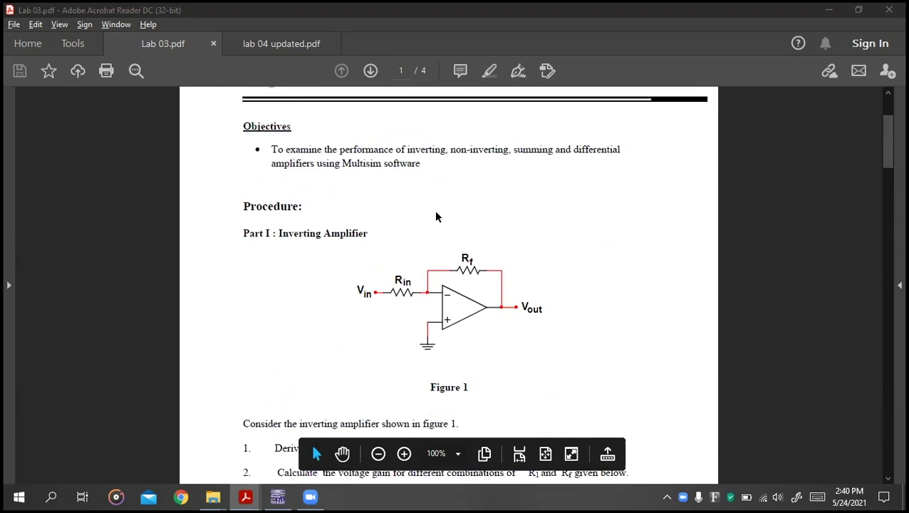
Step: Switch to Multisim and place a 741 op-amp near the middle of the empty schematic
left_click(288, 495)
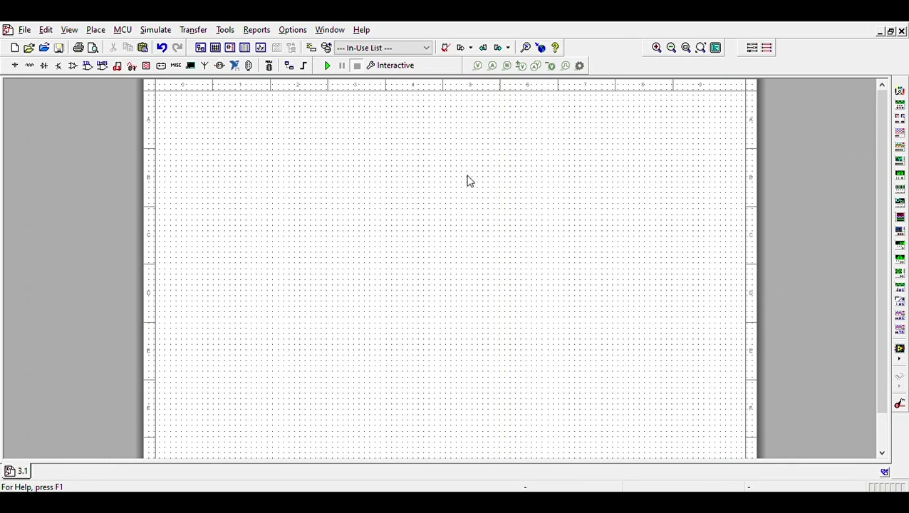
scroll(400, 225, "down", 1)
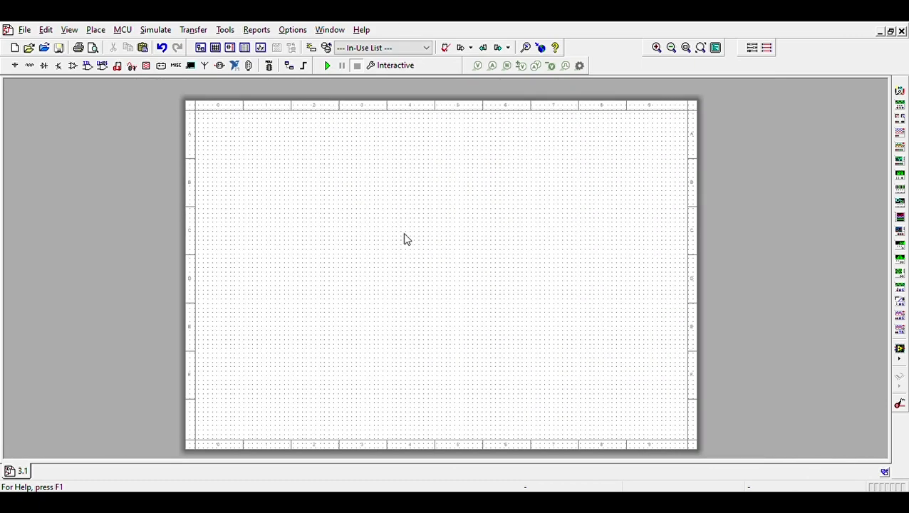
scroll(390, 263, "up", 1)
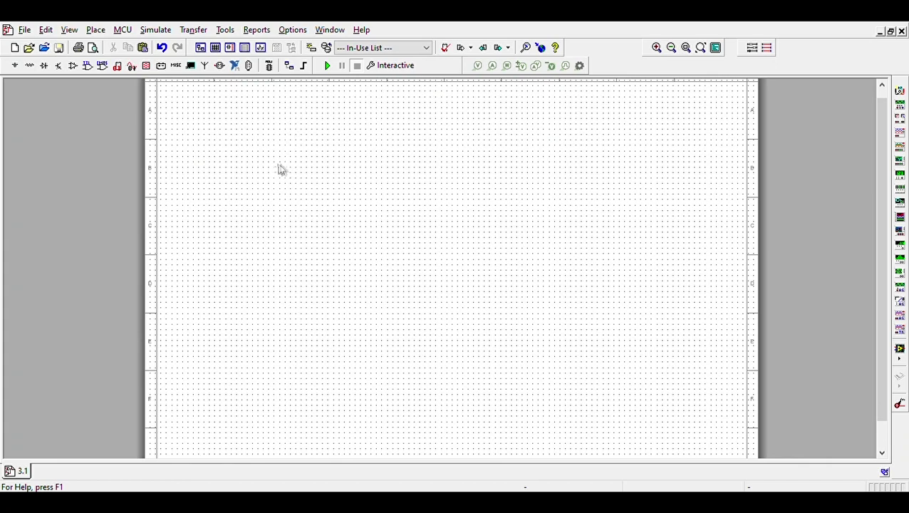
key("ctrl+v")
left_click(434, 276)
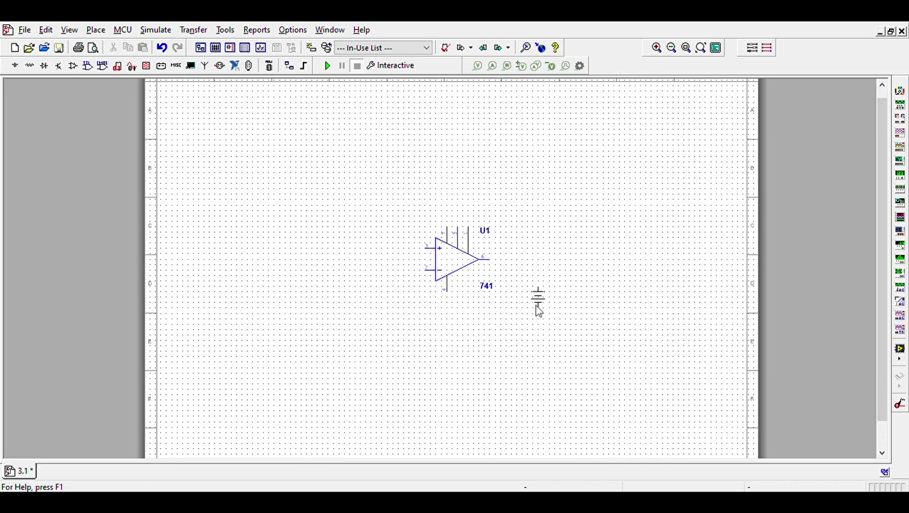
Step: Place a 12 V battery beside the op-amp and wire it across the positive and negative supply pins
key("Escape")
left_click(541, 331)
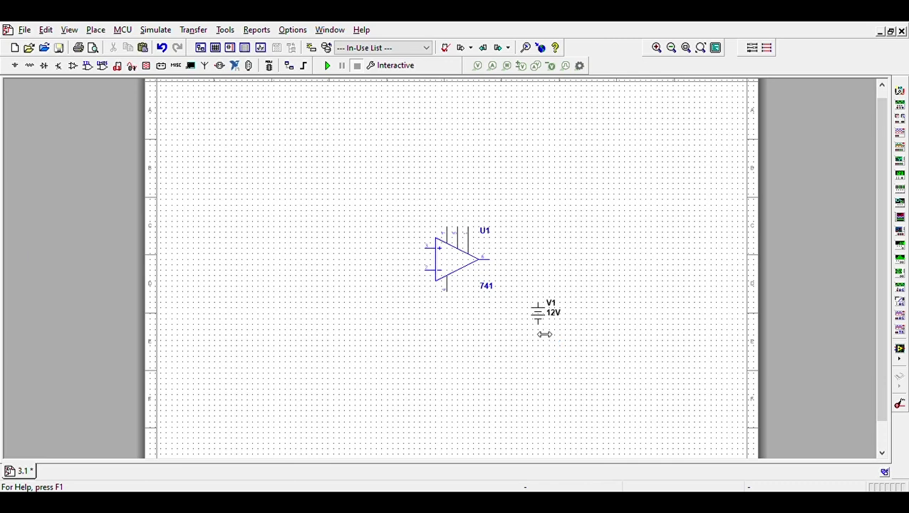
left_click(538, 325)
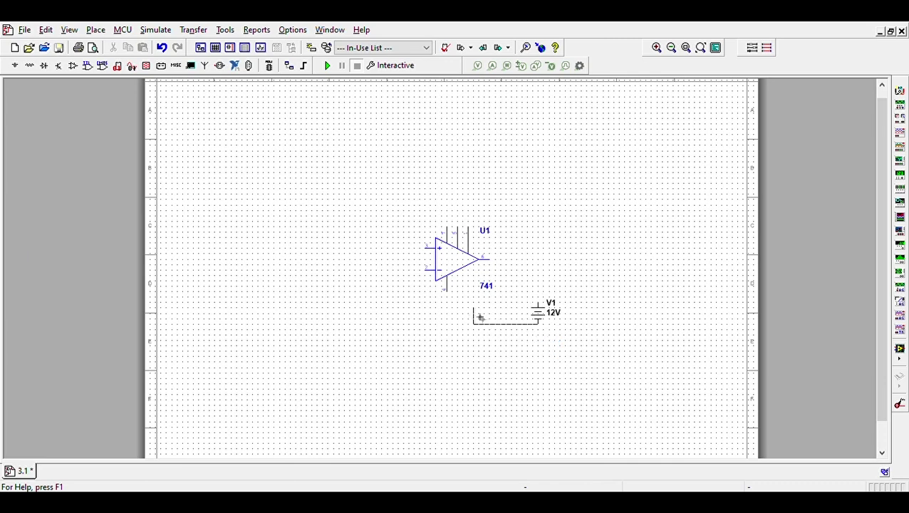
left_click(445, 290)
left_click(538, 301)
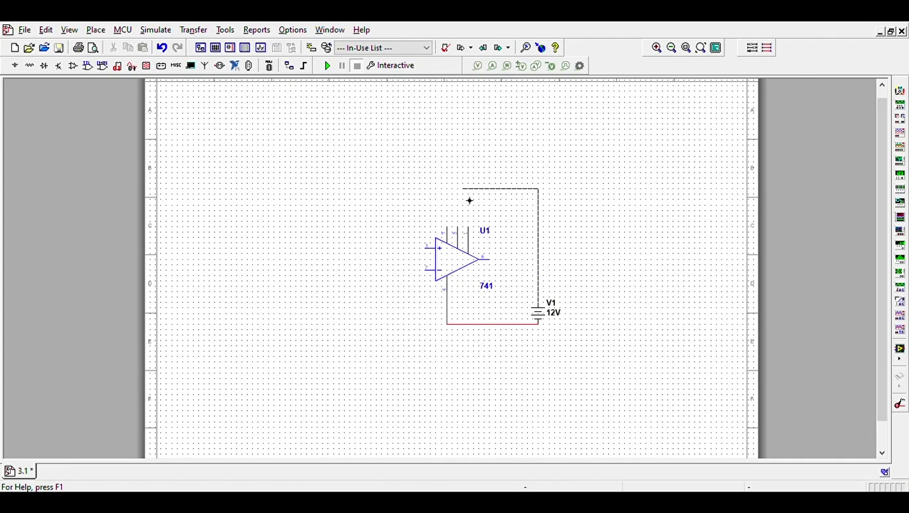
left_click(454, 237)
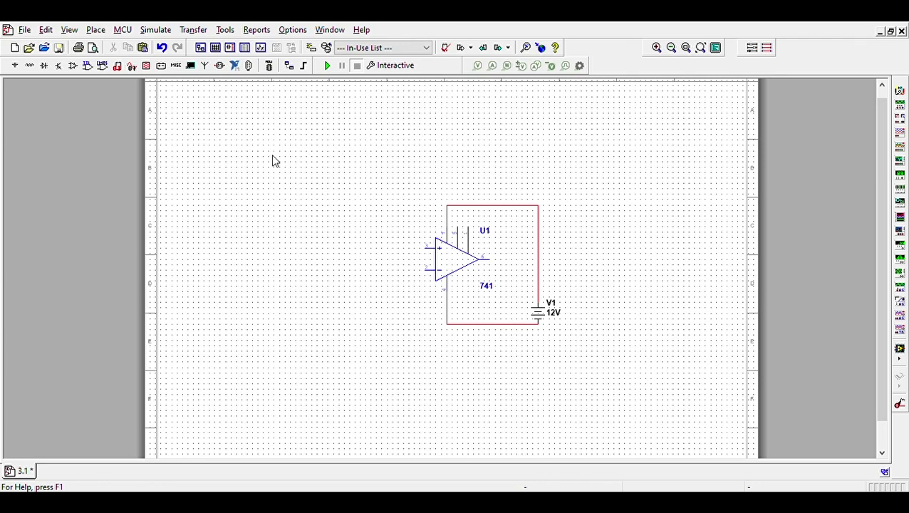
Step: Place a 1 kΩ input resistor before the op-amp and wire it to the inverting input
key("ctrl+w")
left_click(346, 270)
left_click(372, 270)
left_click(431, 280)
Step: Add a 10 kΩ feedback resistor below the op-amp, wired between its output and the inverting input line
key("ctrl+v")
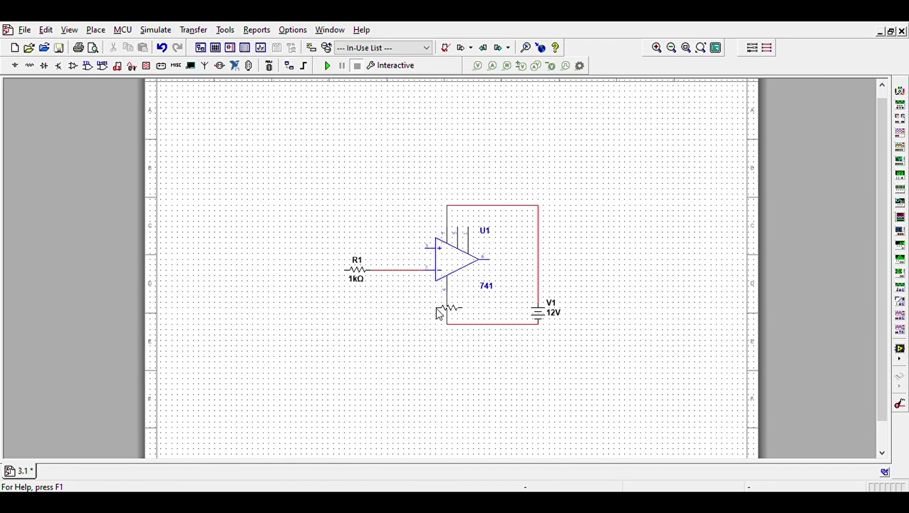
left_click(470, 313)
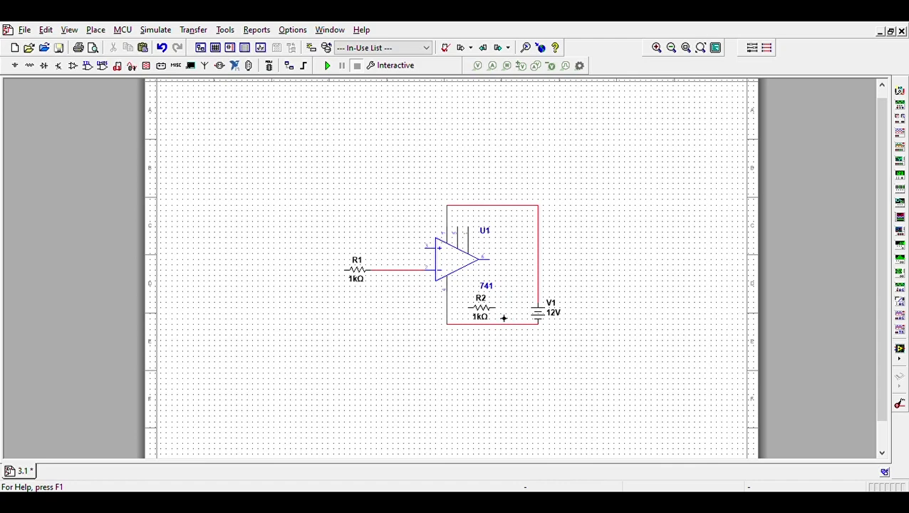
left_click(495, 307)
left_click(493, 261)
left_click(470, 307)
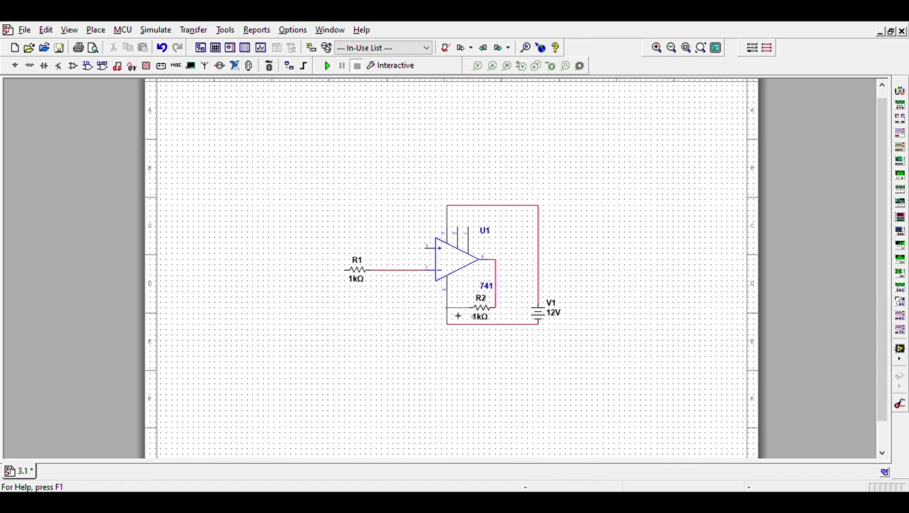
left_click(408, 270)
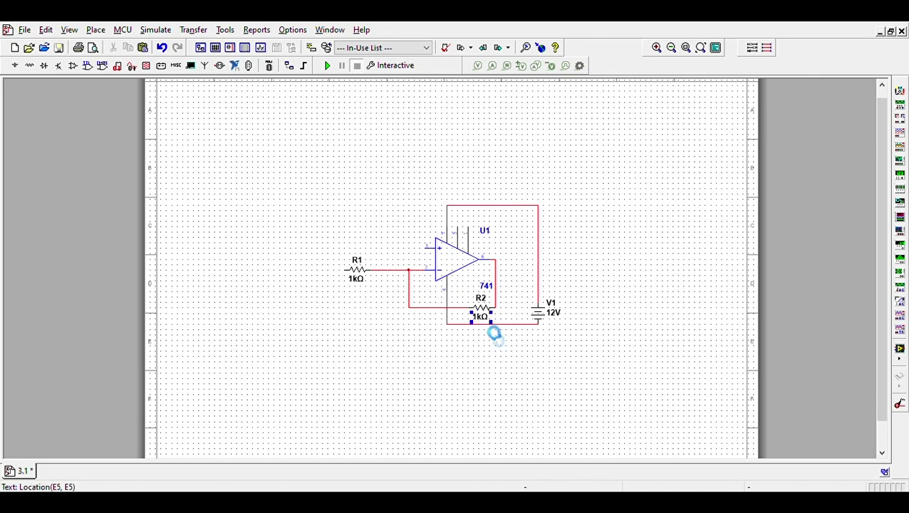
left_click(483, 319)
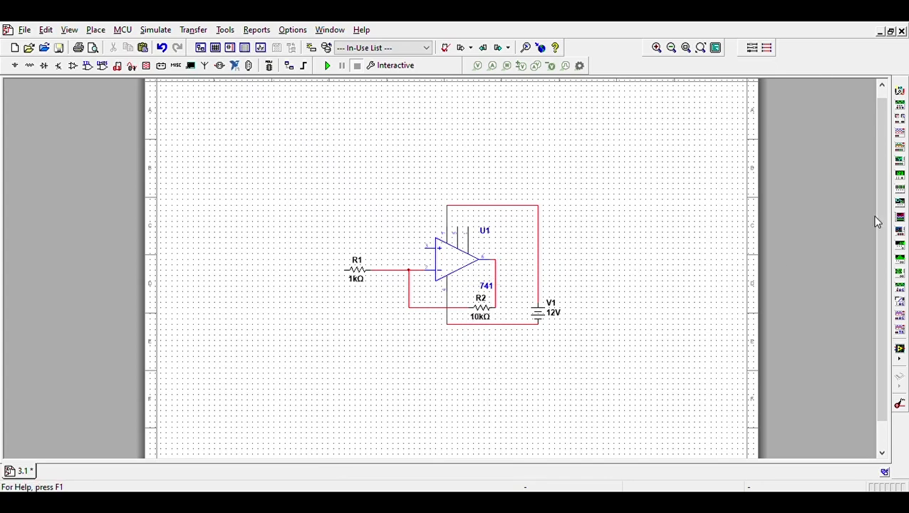
Step: Add a multimeter with its positive terminal wired to the op-amp output and its negative terminal connected to a ground
left_click(901, 92)
left_click(651, 266)
left_click(645, 256)
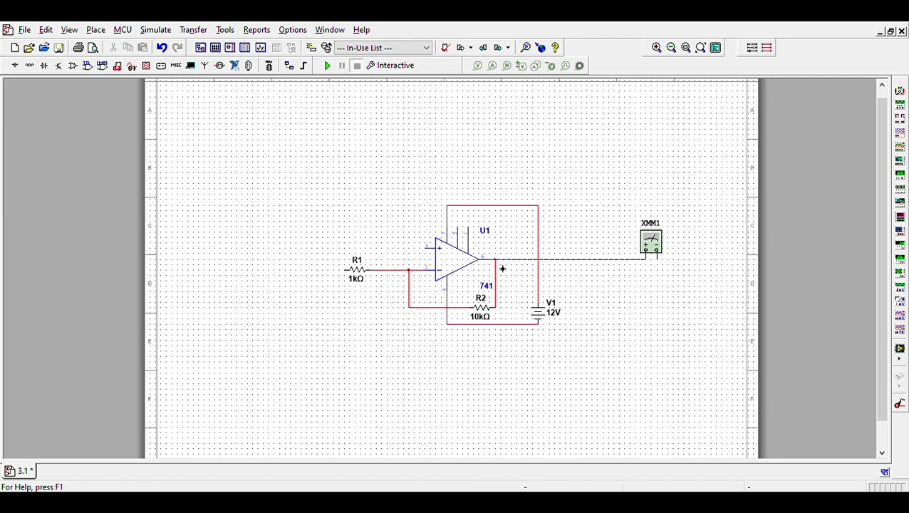
left_click(497, 259)
key("Down")
left_click(670, 286)
left_click(666, 298)
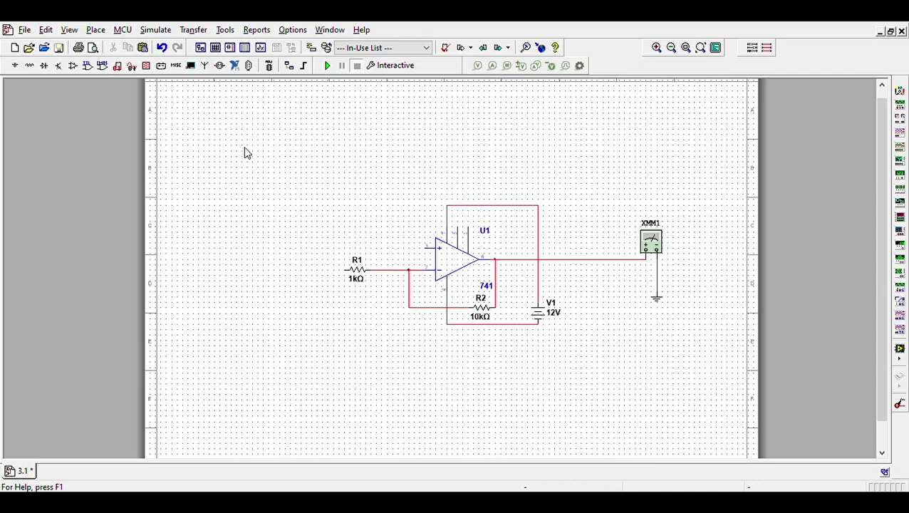
Step: Place a 5.0 V VCC source and wire it to the free end of the 1 kΩ input resistor
key("ctrl+v")
left_click(313, 220)
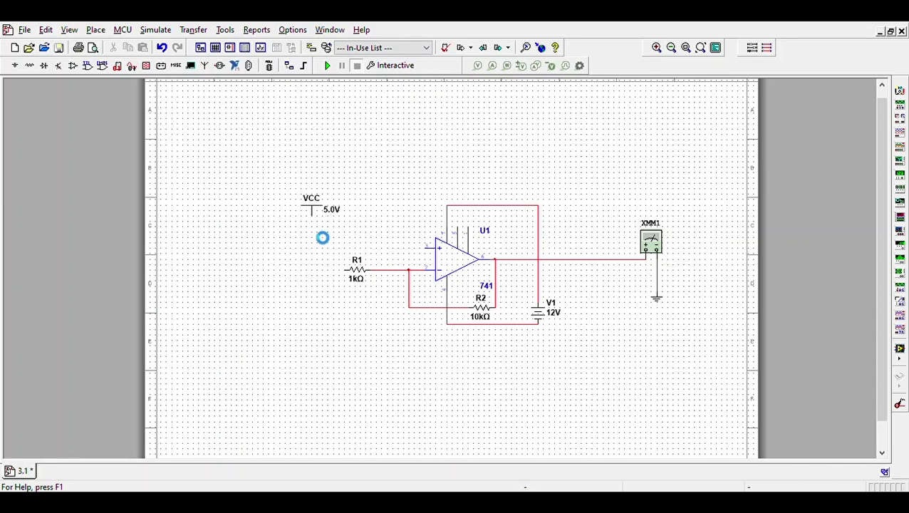
left_click(310, 214)
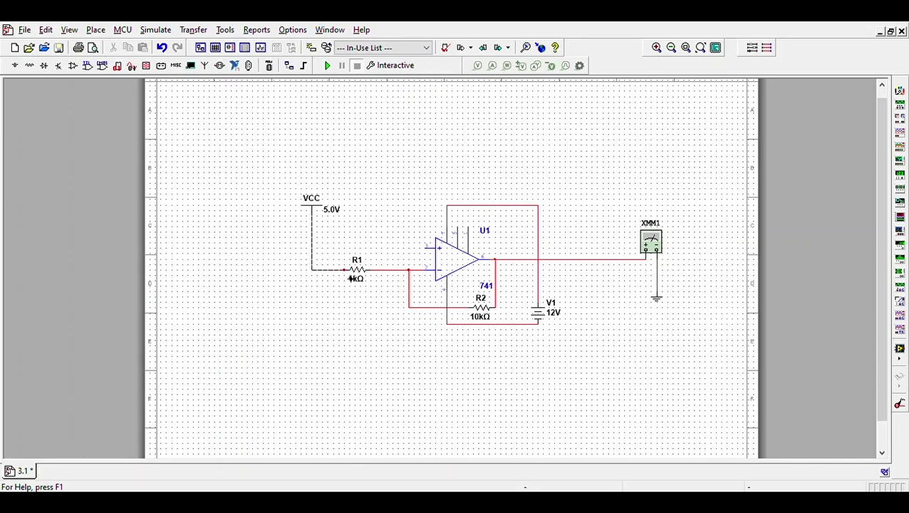
left_click(348, 275)
Step: Place a ground above the op-amp and wire it to the non-inverting input
left_click(397, 192)
left_click(436, 248)
left_click(405, 196)
Step: Save the circuit and run the interactive simulation
key("ctrl+s")
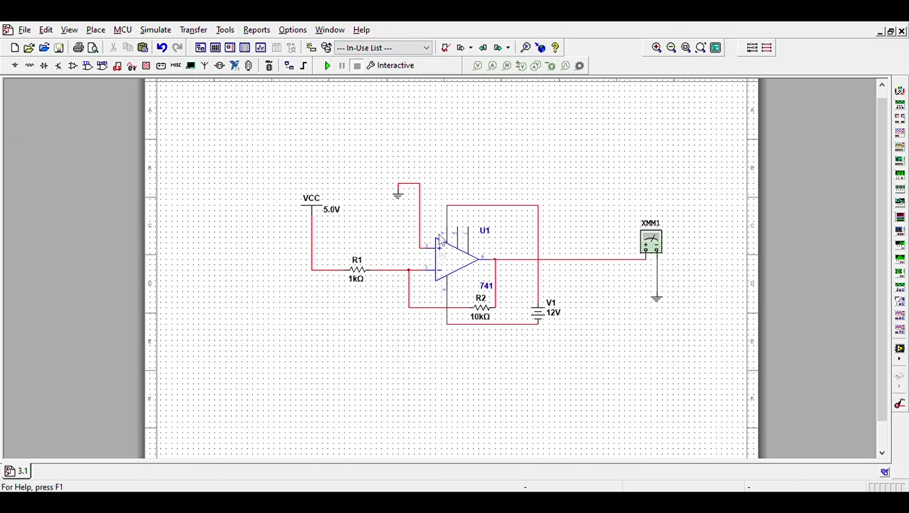
left_click(327, 65)
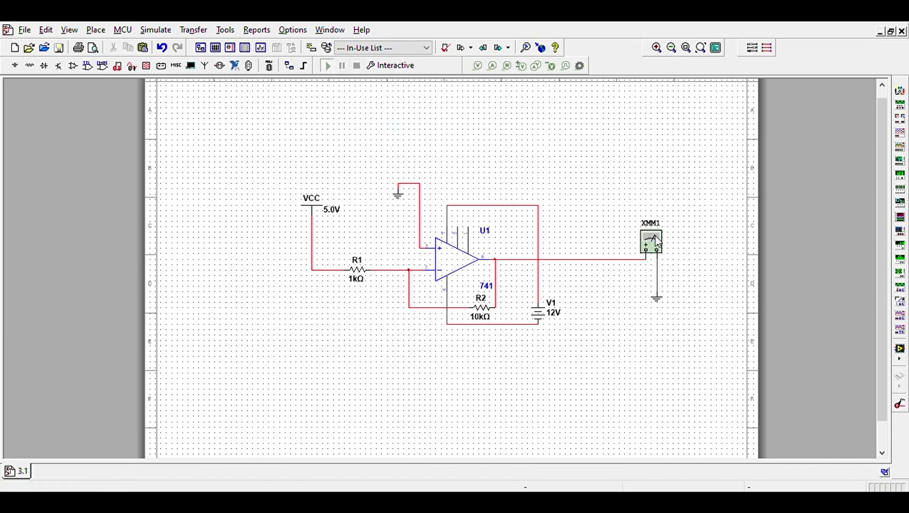
Step: Open the multimeter to read the inverting amplifier's output voltage and pause the simulation
left_click(652, 240)
left_click(342, 65)
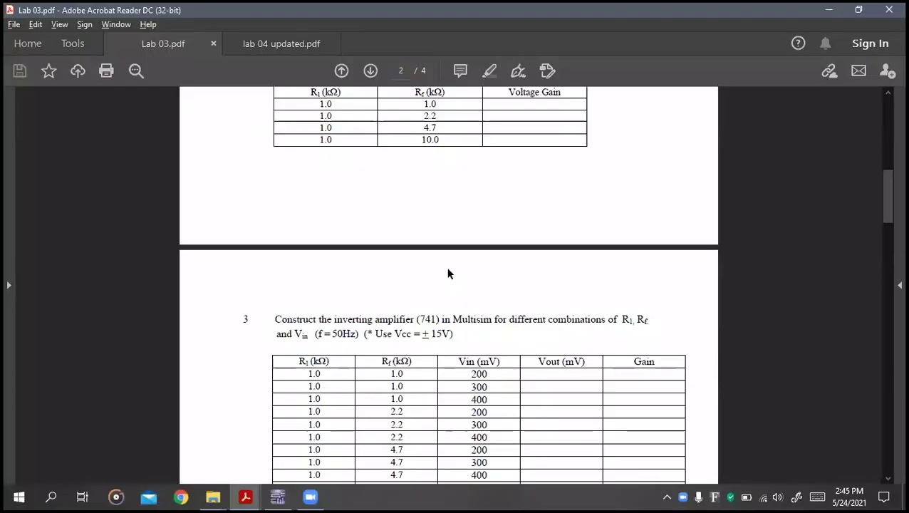
Step: Review the inverting amplifier tables and the Part II non-inverting amplifier figure in Lab 03.pdf in Adobe Acrobat Reader
scroll(447, 269, "up", 3)
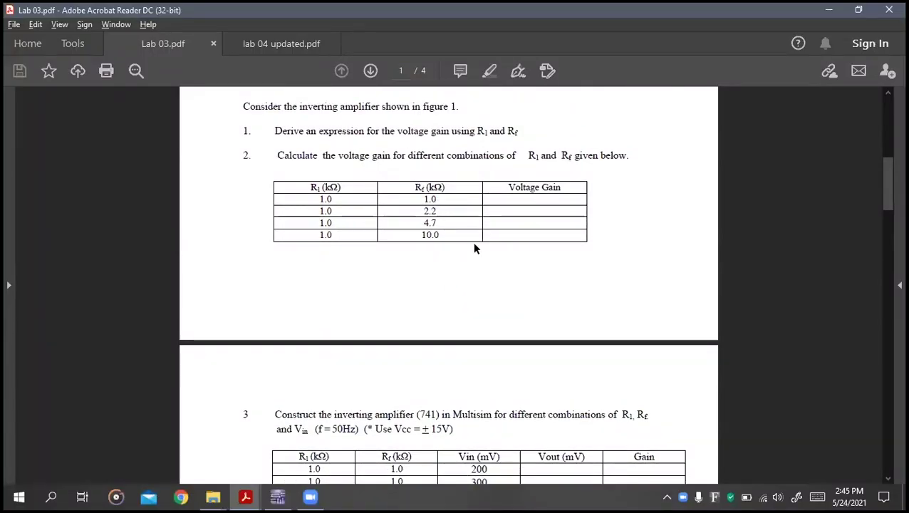
scroll(470, 207, "down", 7)
scroll(400, 192, "up", 6)
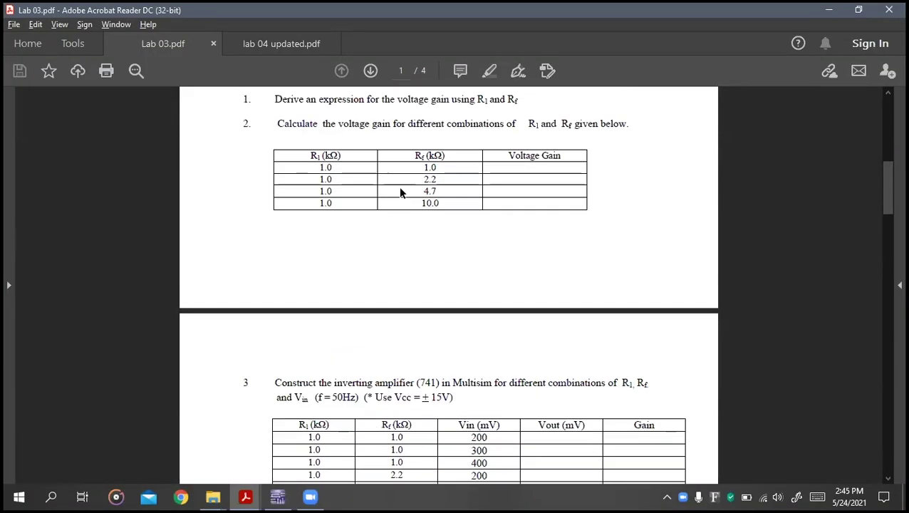
scroll(400, 192, "down", 7)
scroll(371, 178, "down", 4)
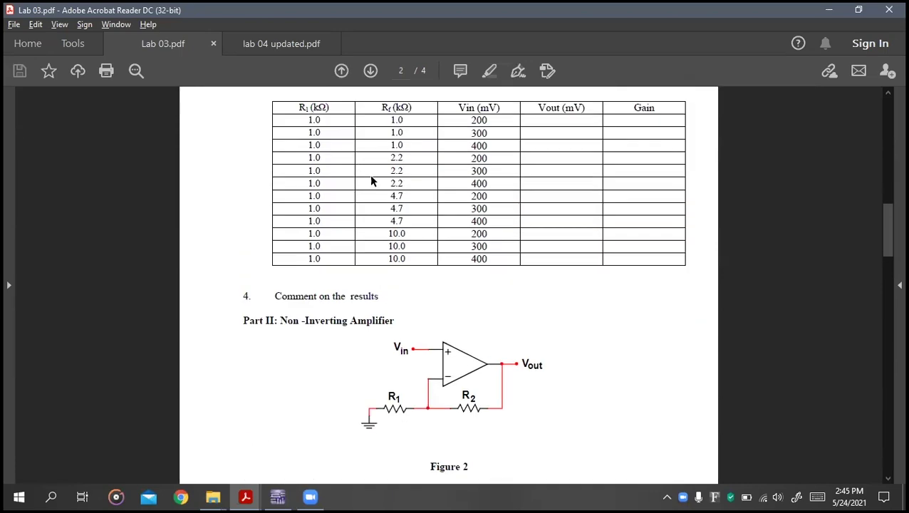
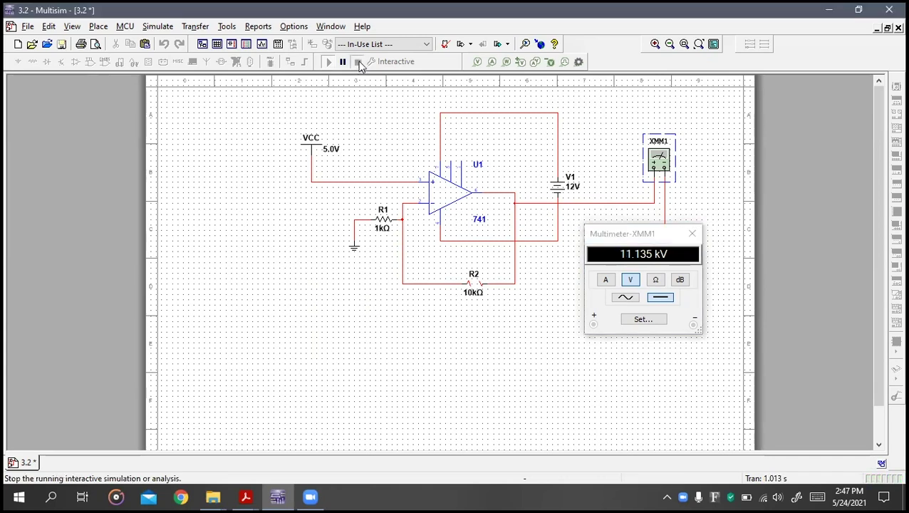
Step: Run the non-inverting amplifier simulation in Multisim, read the output voltage on the multimeter, and stop the simulation
left_click(330, 63)
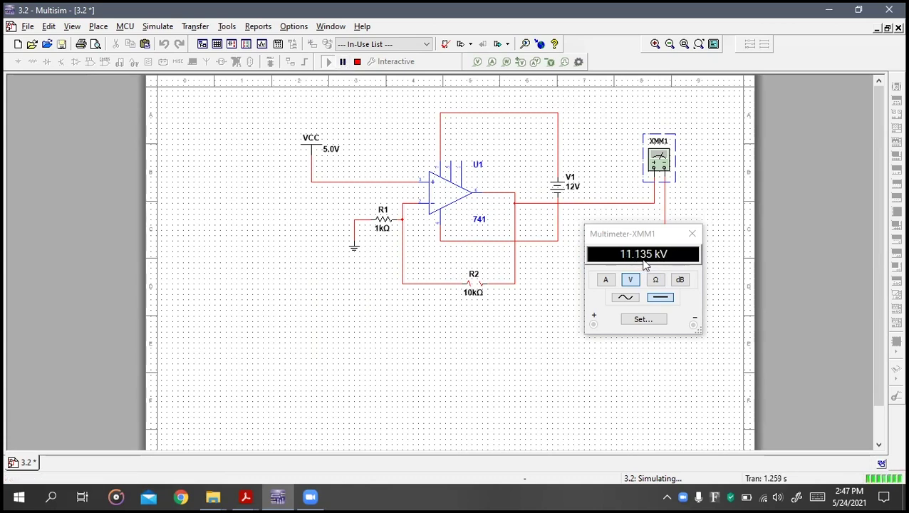
left_click_drag(632, 237, 630, 262)
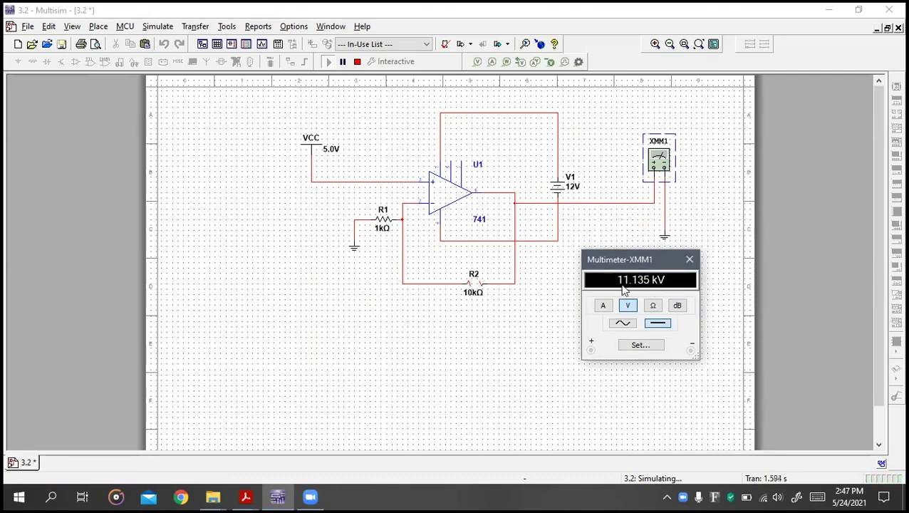
left_click(690, 259)
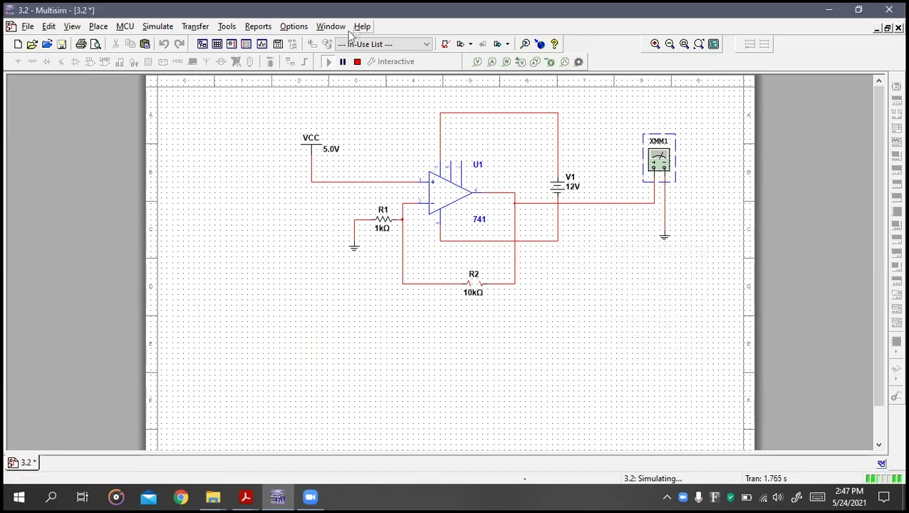
left_click(358, 62)
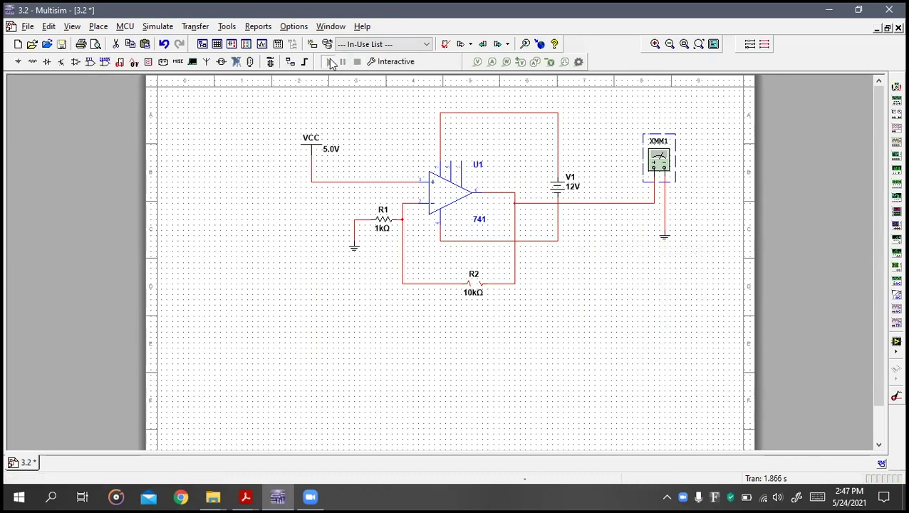
Step: Rerun the simulation with the multimeter open and pause it to read the output voltage
left_click(328, 62)
double_click(660, 159)
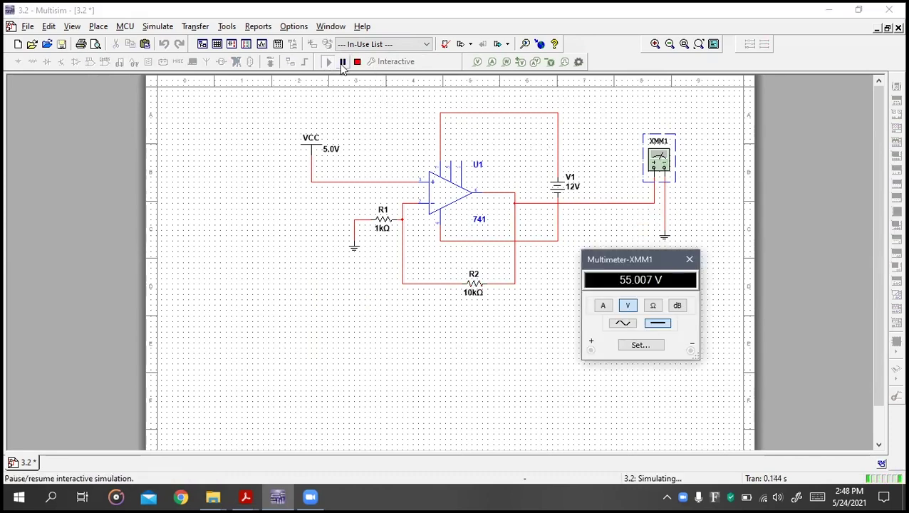
left_click(343, 62)
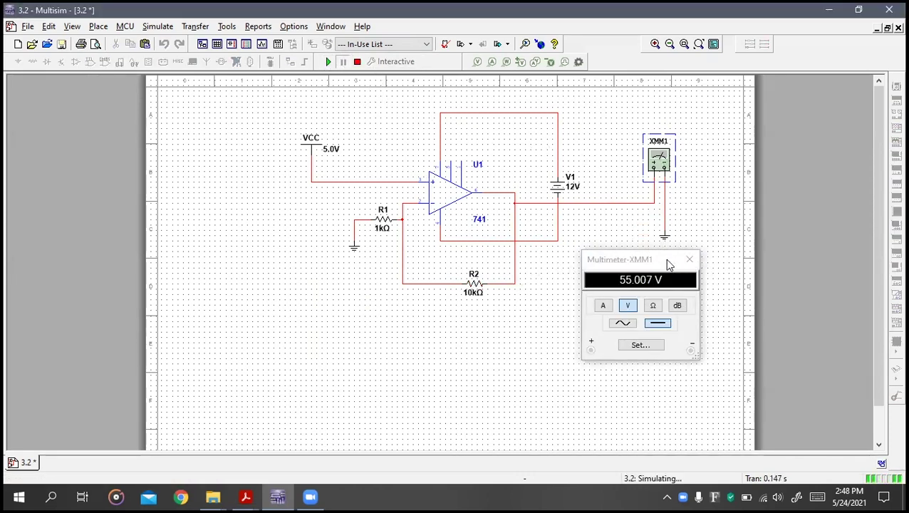
left_click(639, 262)
Step: Set the resistance of feedback resistor R2 to 2.2 kΩ, checking the R2 values in the Part II table of the lab sheet
double_click(476, 294)
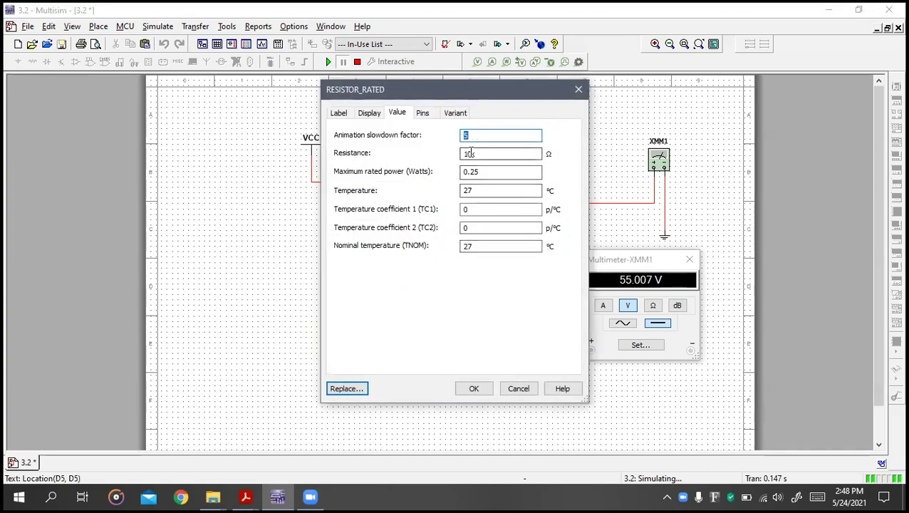
key("Tab")
key("Tab")
key("alt+Tab")
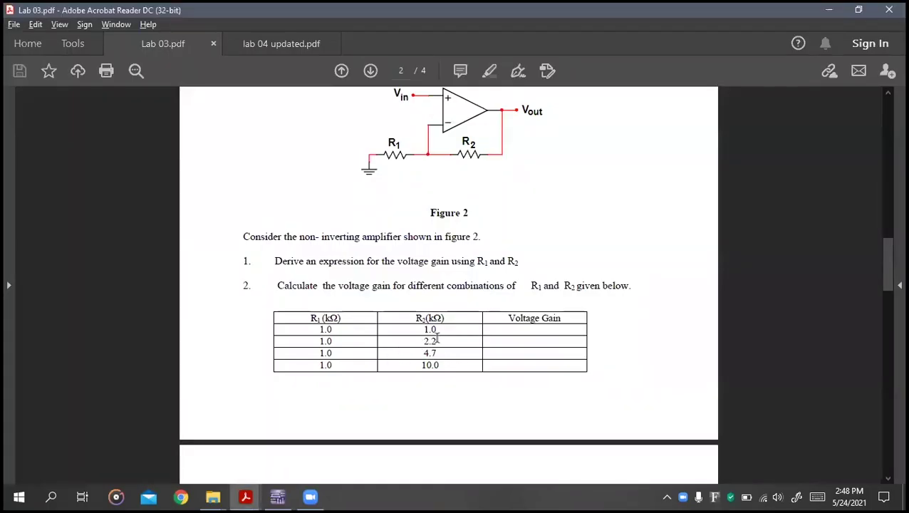
key("alt+Tab")
left_click(470, 159)
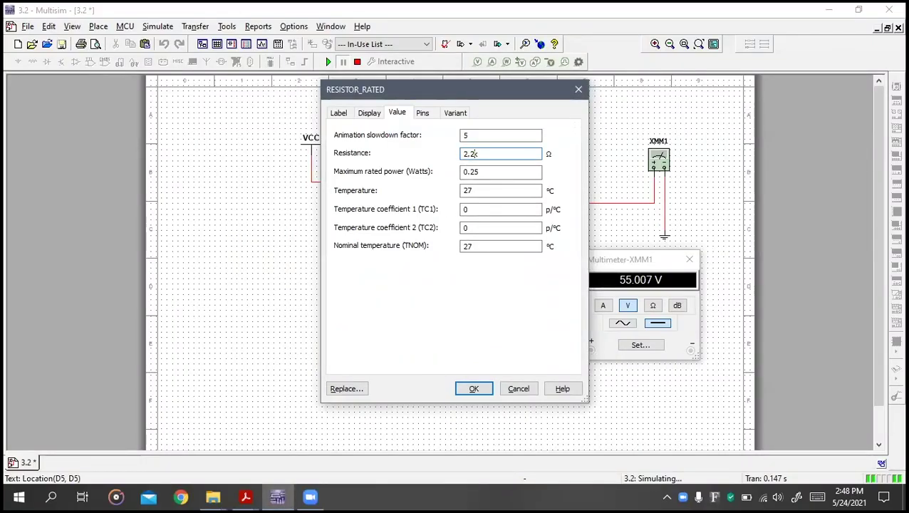
left_click(474, 389)
Step: Restart the simulation with the 2.2 kΩ feedback resistor and pause it to read the output voltage
left_click(630, 271)
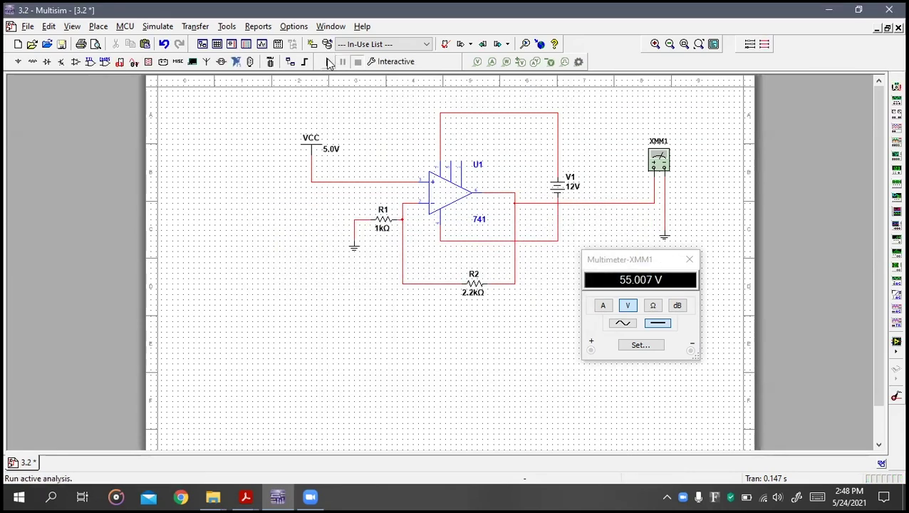
left_click(328, 62)
left_click(342, 62)
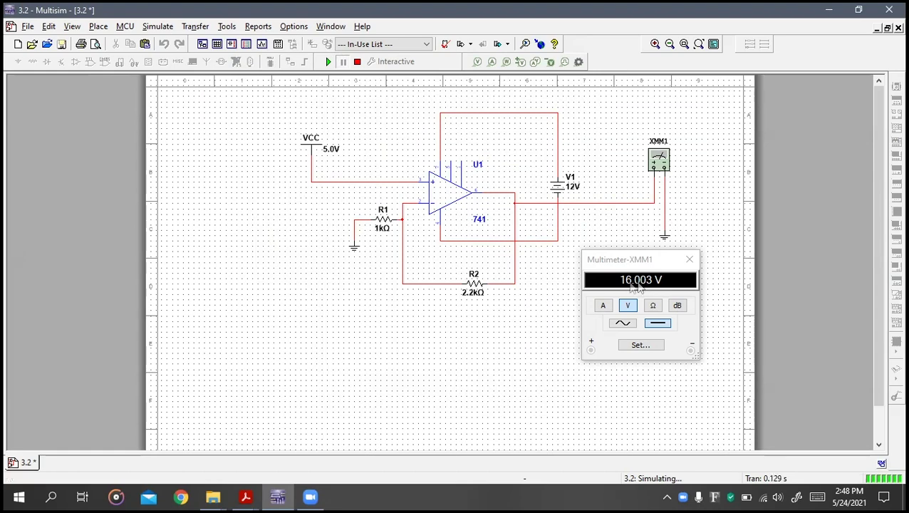
Step: Set the resistance of feedback resistor R2 to 10 kΩ
double_click(470, 287)
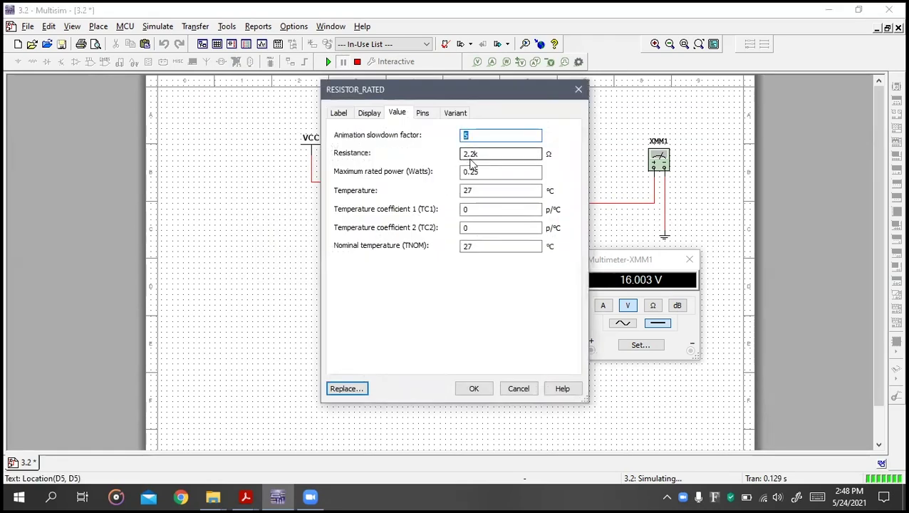
left_click(470, 155)
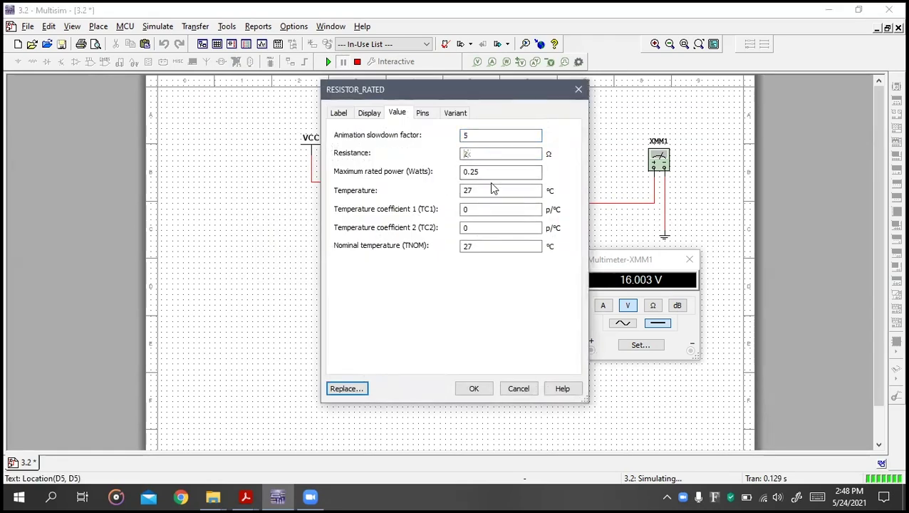
type("10k")
left_click(474, 389)
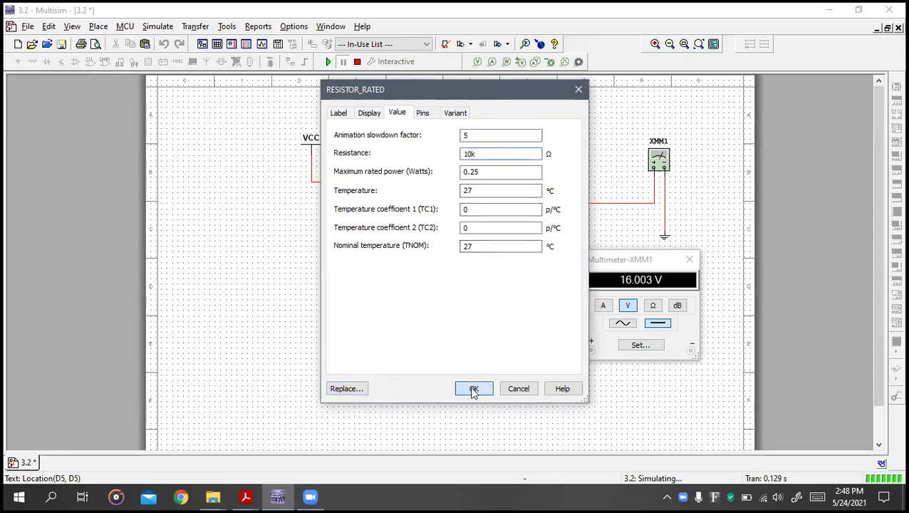
Step: Restart the simulation with the 10 kΩ feedback resistor, pause it for the multimeter reading, and save the circuit
left_click(631, 271)
left_click(357, 61)
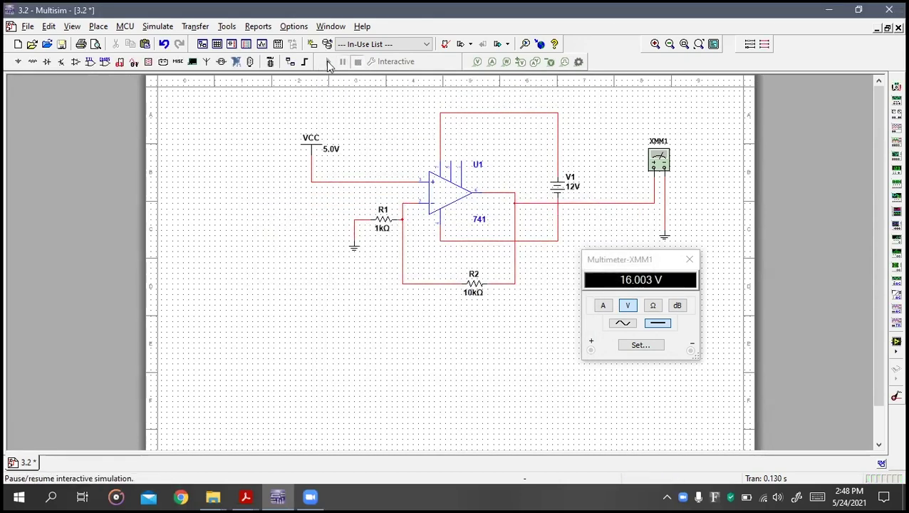
left_click(328, 62)
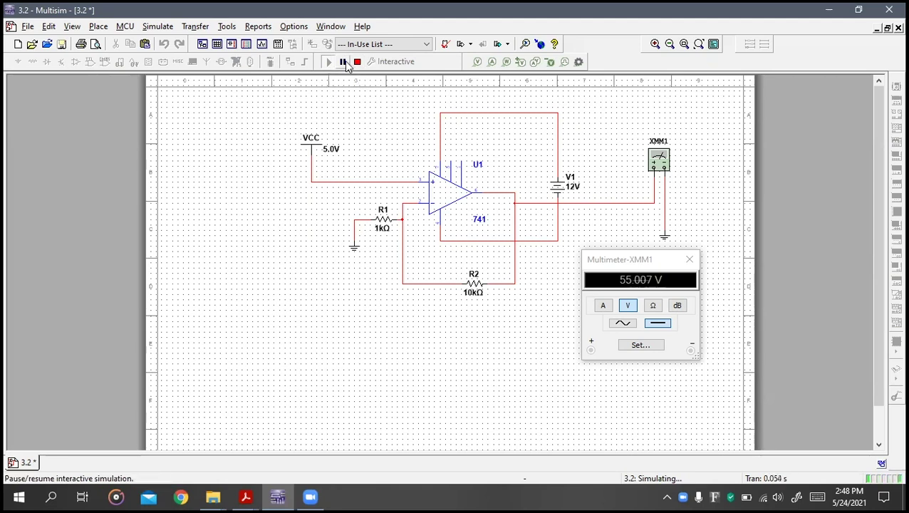
left_click(346, 64)
left_click(620, 279)
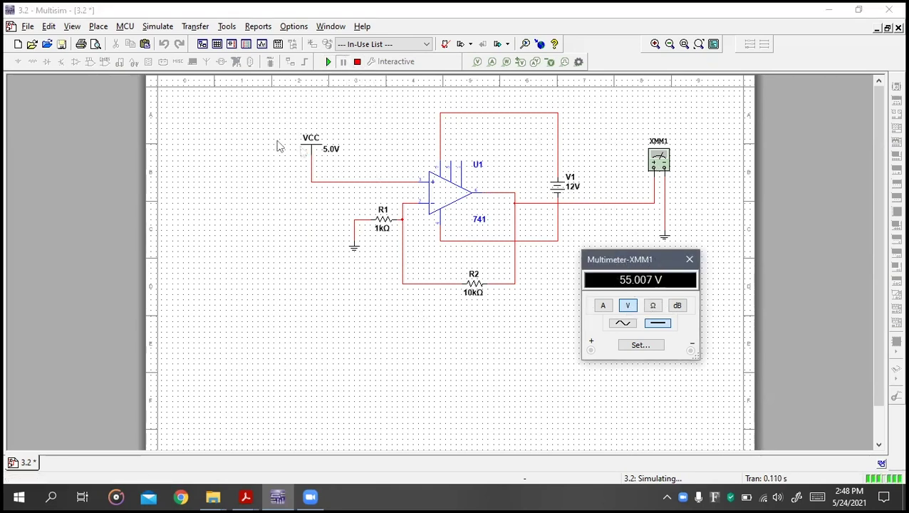
left_click(43, 188)
key("ctrl+s")
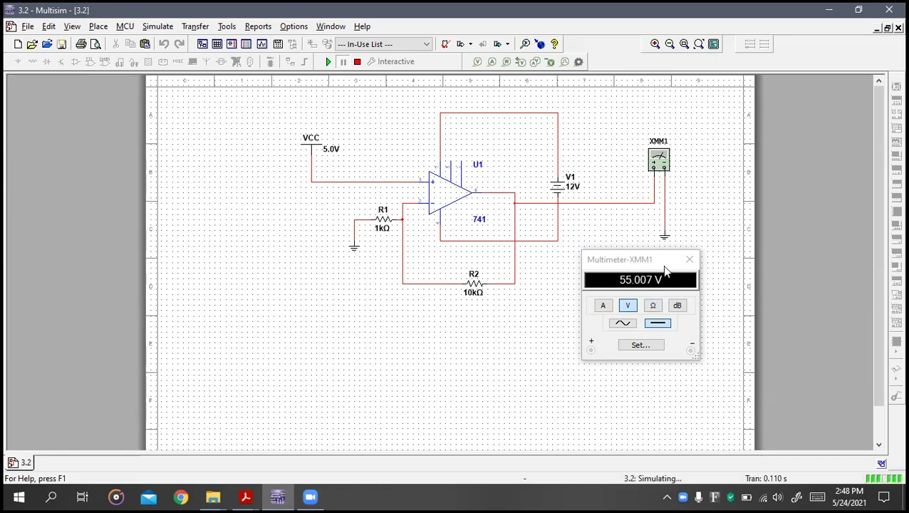
Step: Switch to Lab 03.pdf in Adobe Acrobat Reader and review the Part III summing amplifier figure and its component values
key("alt+Tab")
scroll(278, 245, "down", 2)
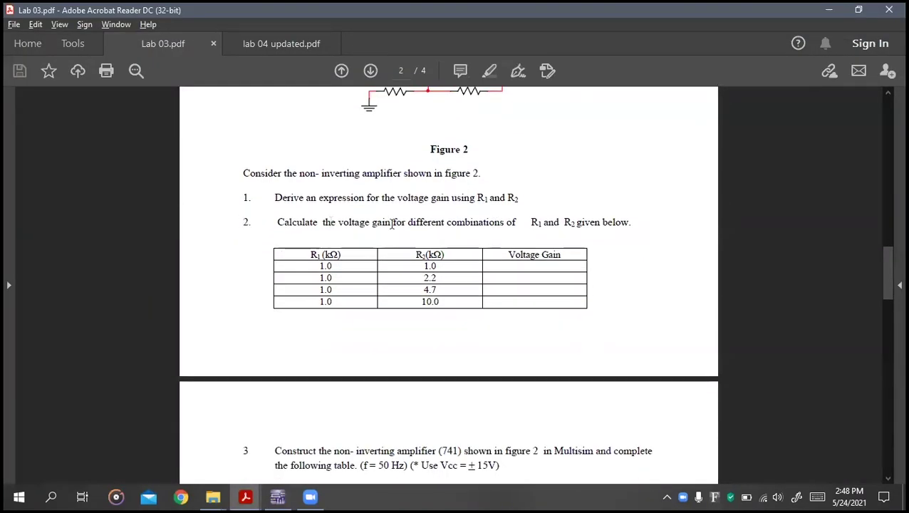
scroll(451, 234, "down", 8)
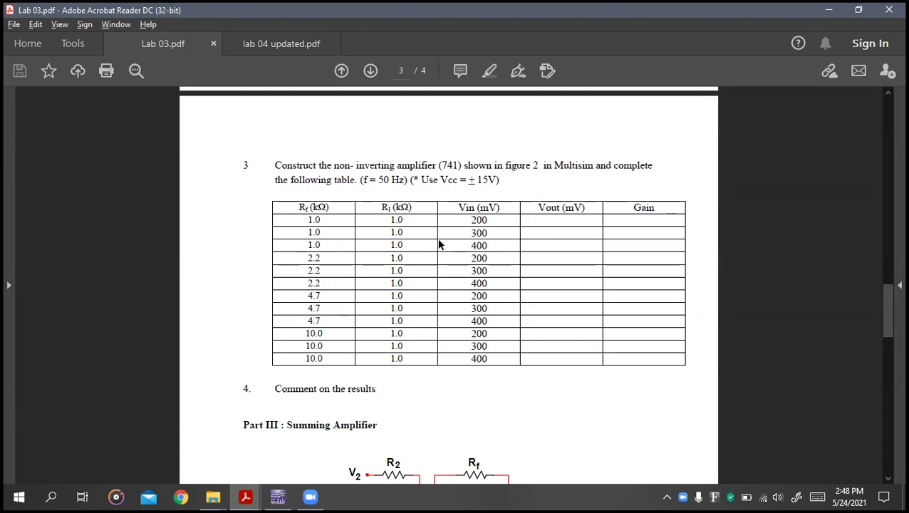
scroll(381, 296, "down", 7)
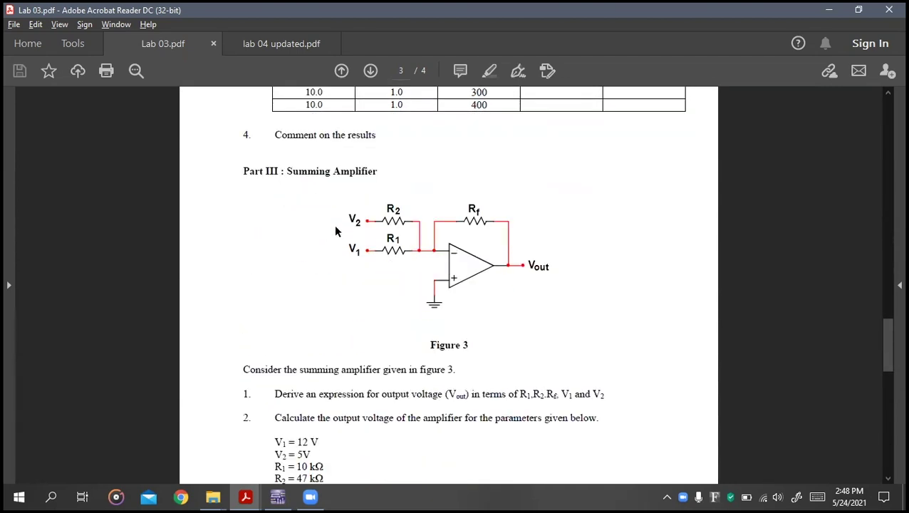
scroll(337, 231, "down", 1)
scroll(328, 220, "down", 1)
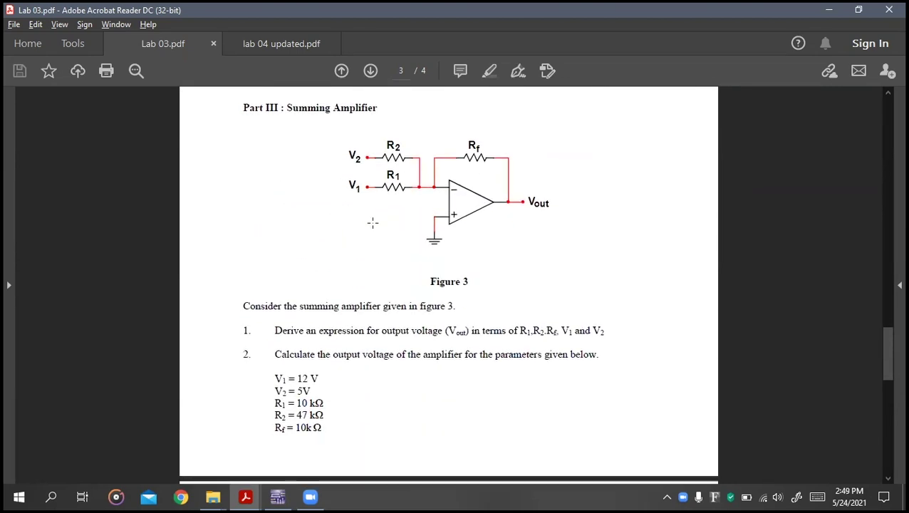
Step: Return to Multisim and save a copy of the non-inverting amplifier circuit as 3.3
key("alt+Tab")
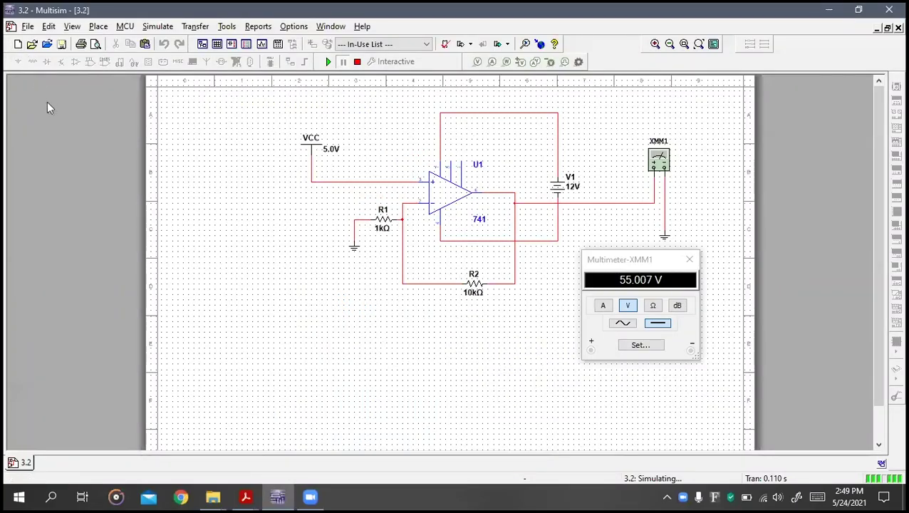
left_click(27, 26)
left_click(93, 153)
left_click(28, 26)
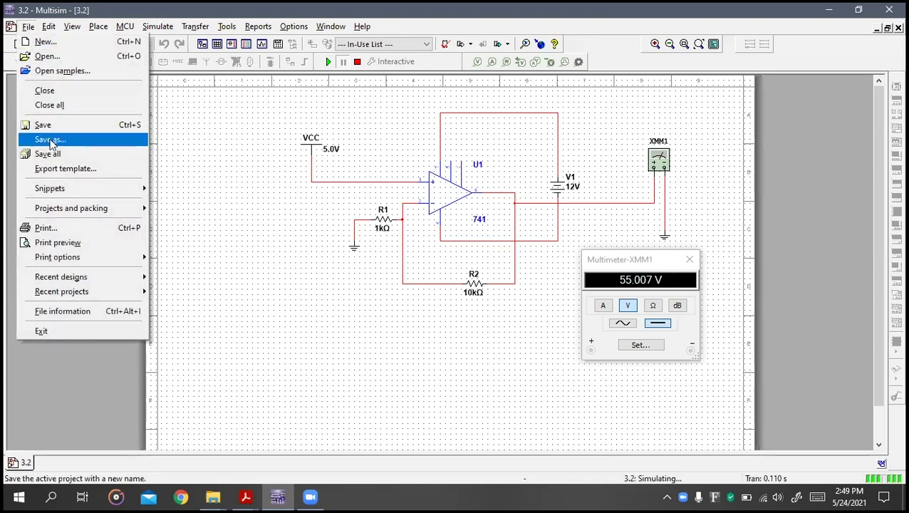
left_click(48, 141)
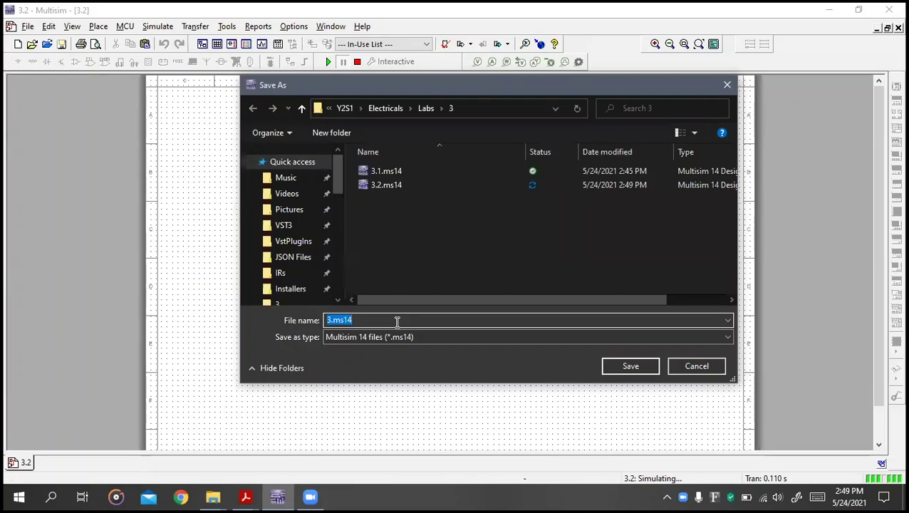
type("3.3")
left_click(641, 367)
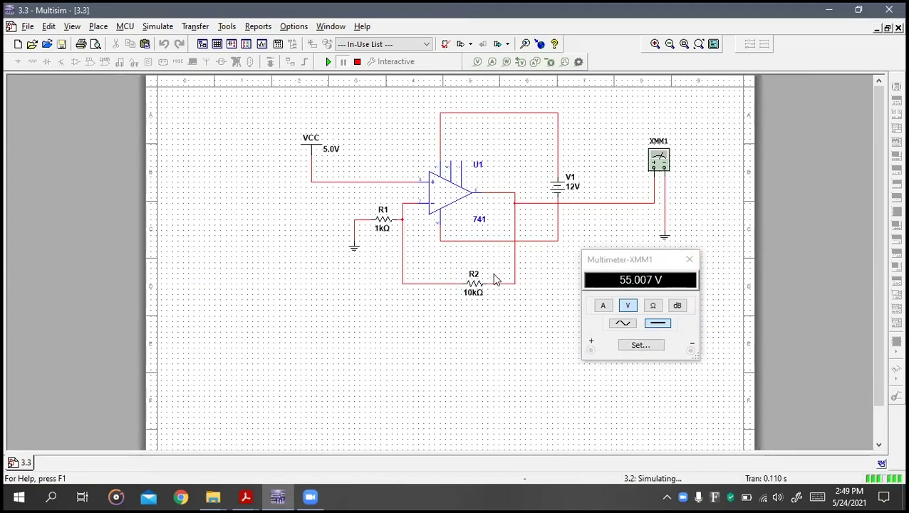
Step: Check the summing amplifier figure in the lab sheet, and close the multimeter readout and stop the simulation in Multisim
key("alt+Tab")
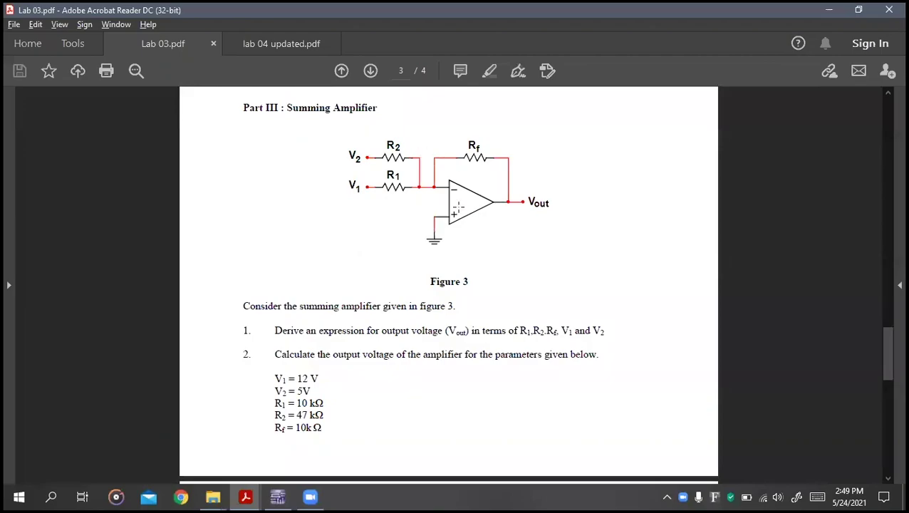
key("alt+Tab")
left_click(689, 259)
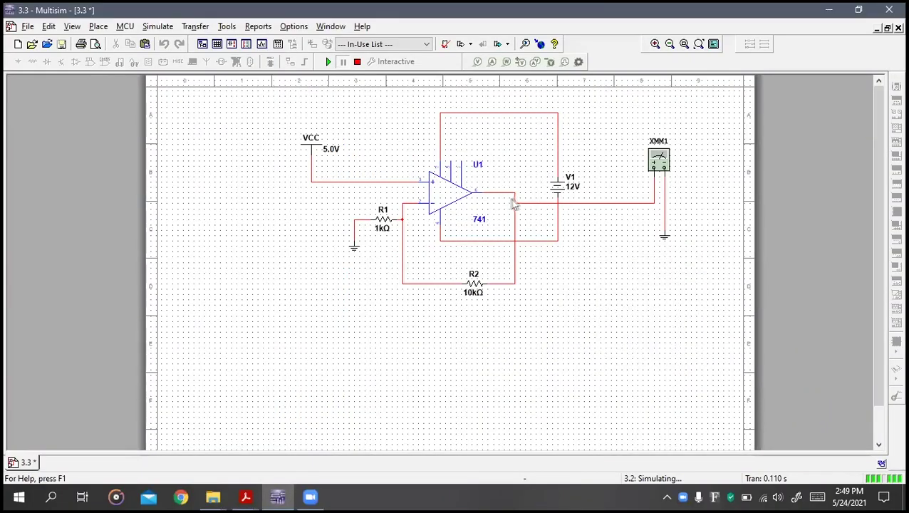
right_click(518, 214)
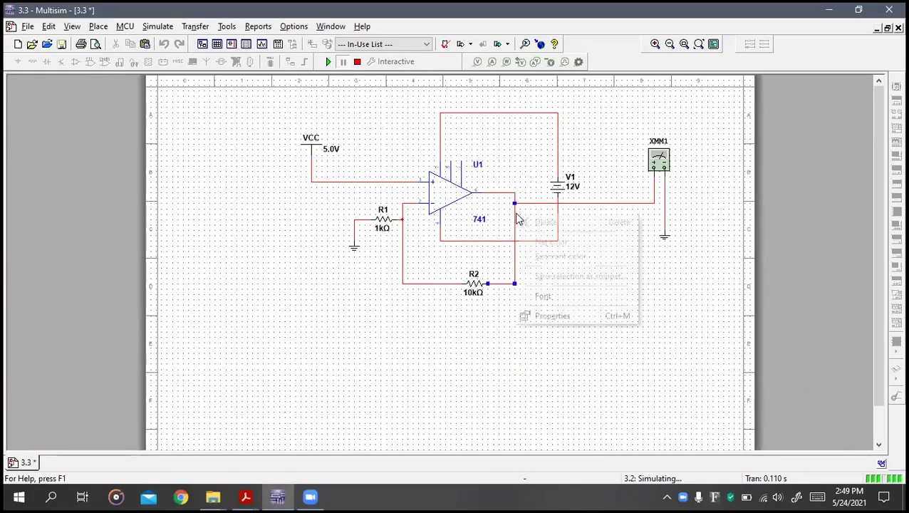
left_click(356, 62)
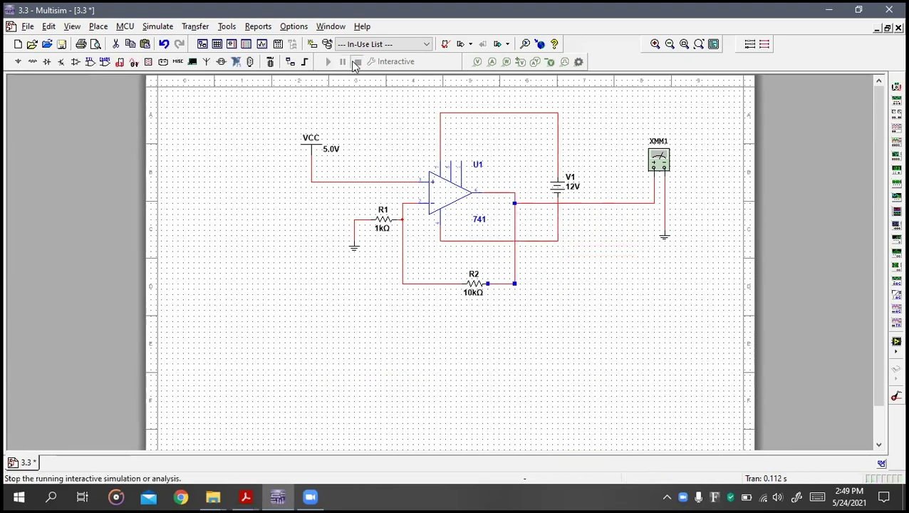
Step: Delete both wires of the 10 kΩ feedback resistor R2 and remove resistor R1 from the circuit
right_click(513, 254)
left_click(540, 264)
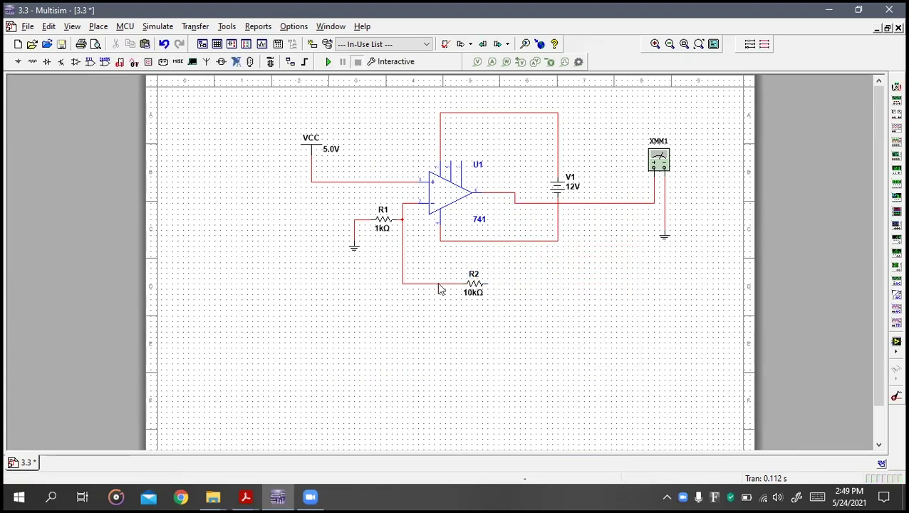
right_click(441, 283)
left_click(463, 292)
right_click(374, 229)
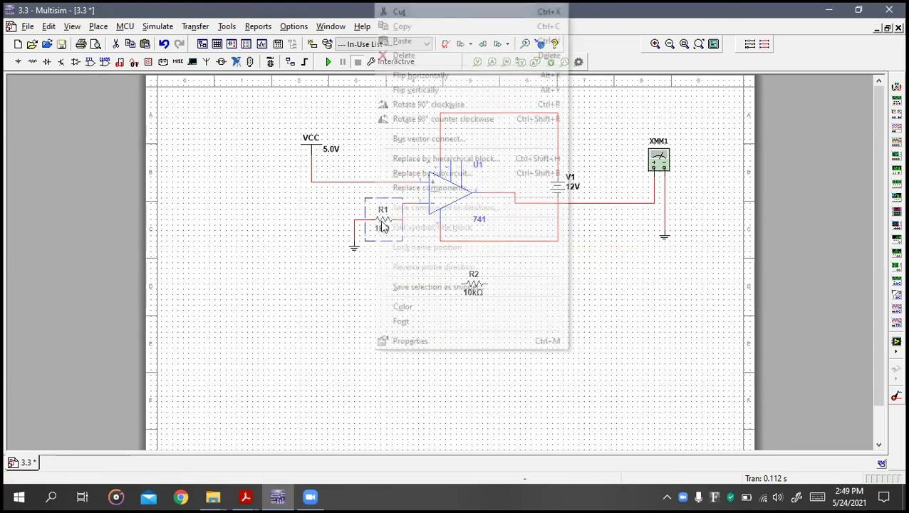
left_click(402, 55)
Step: Wire the ground symbol below the op-amp's input side directly to its inverting input
left_click(359, 247)
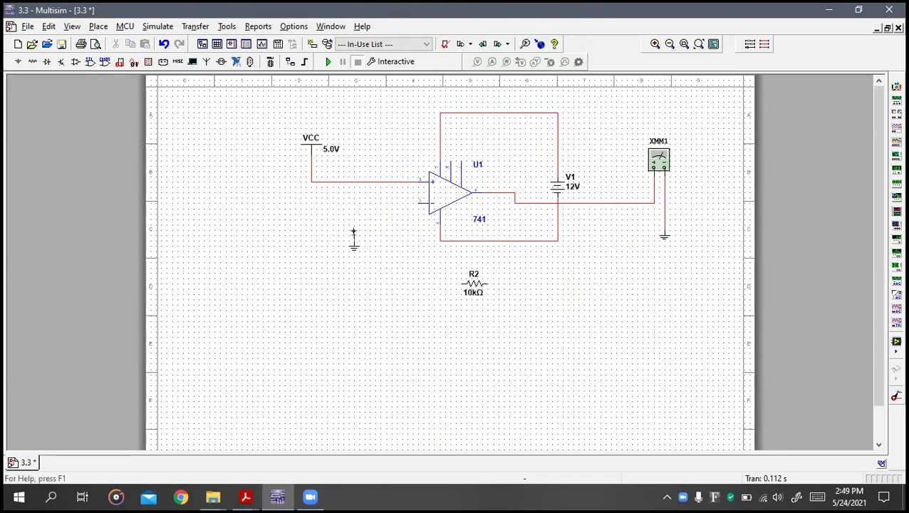
left_click(354, 243)
left_click(421, 203)
Step: Delete the wire between the VCC source and the op-amp's non-inverting input
right_click(393, 181)
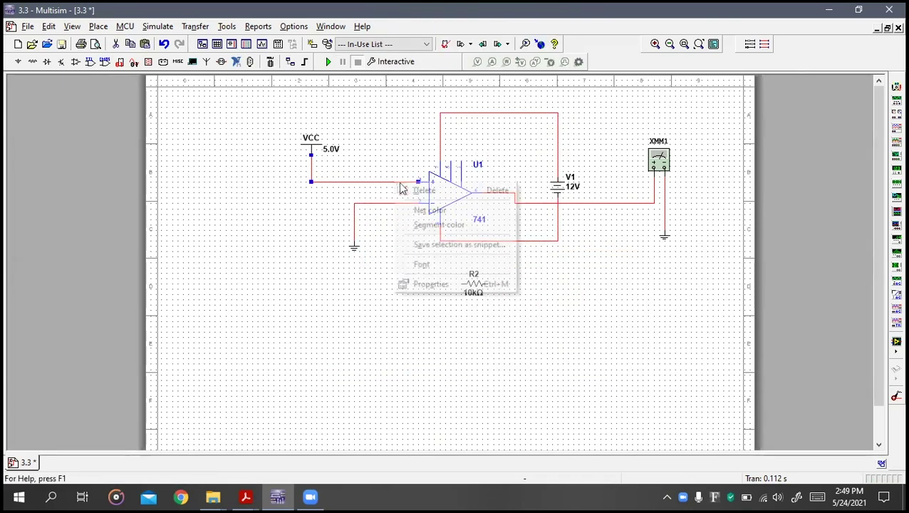
left_click(427, 189)
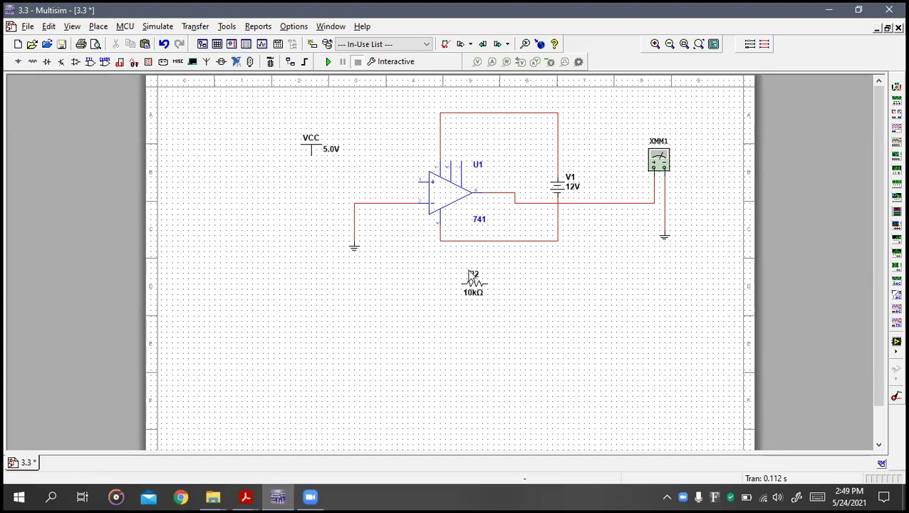
left_click(486, 283)
key("Escape")
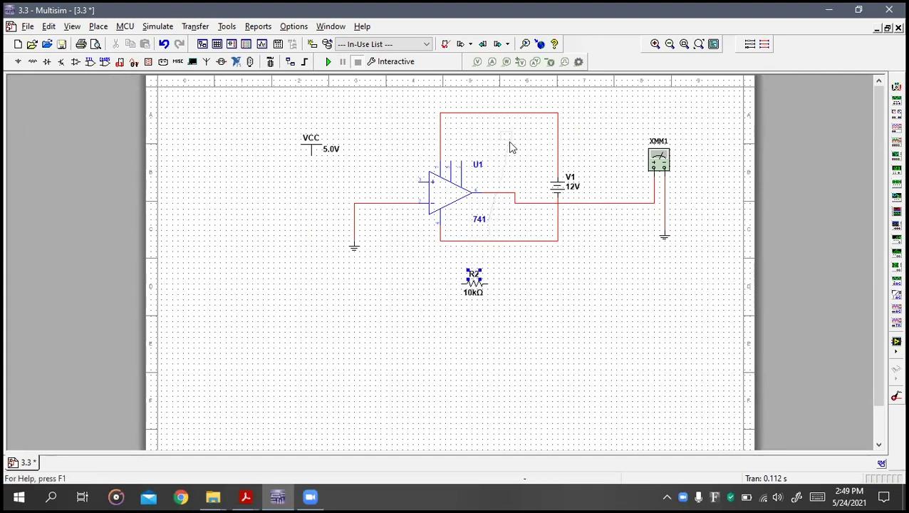
Step: Move the 10 kΩ resistor R2 above the op-amp and wire it between the output and the non-inverting input, checking the lab figure
key("alt+Tab")
key("alt+Tab")
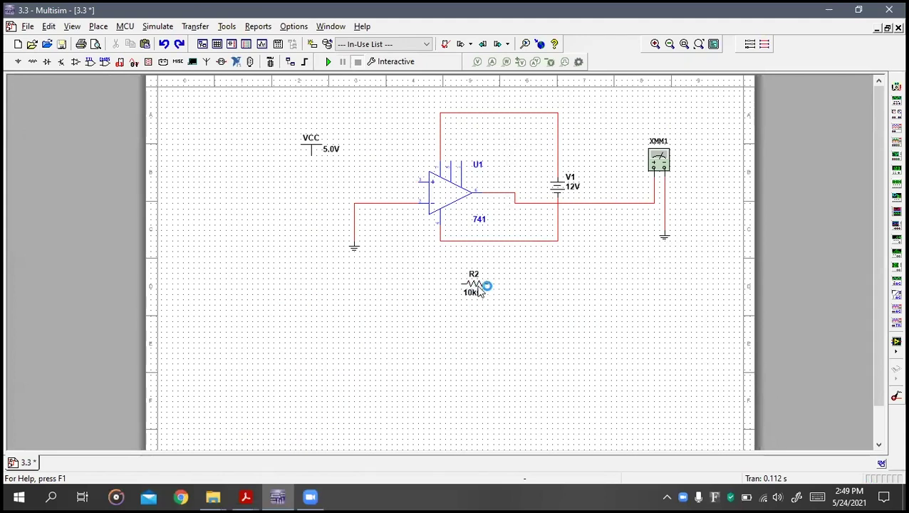
left_click_drag(481, 287, 507, 129)
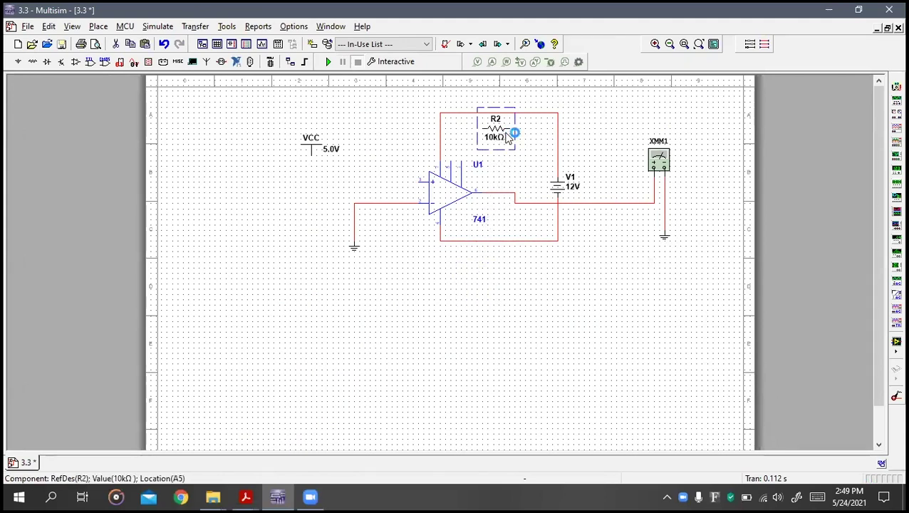
left_click(511, 128)
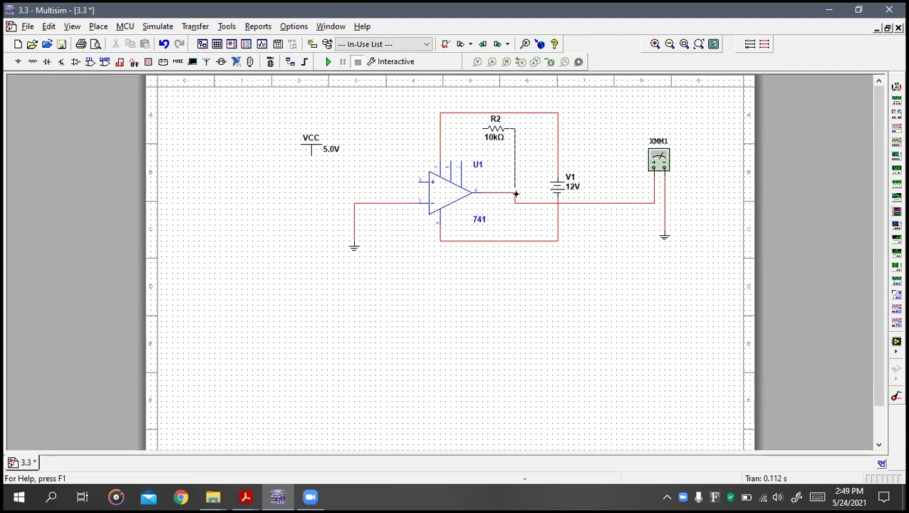
left_click(516, 193)
key("alt+Tab")
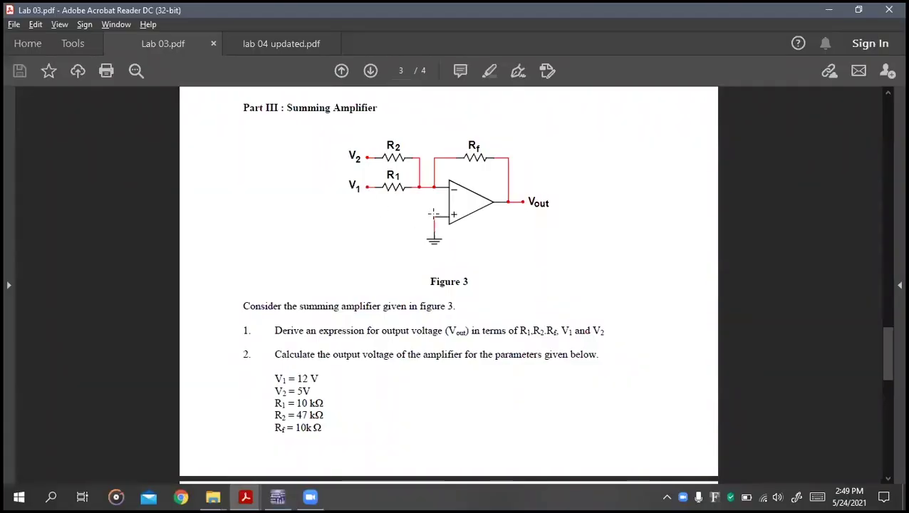
key("alt+Tab")
Step: Search the component library for "resi" and place two RESISTOR_RATED resistors between the VCC source and the op-amp inputs
key("ctrl+w")
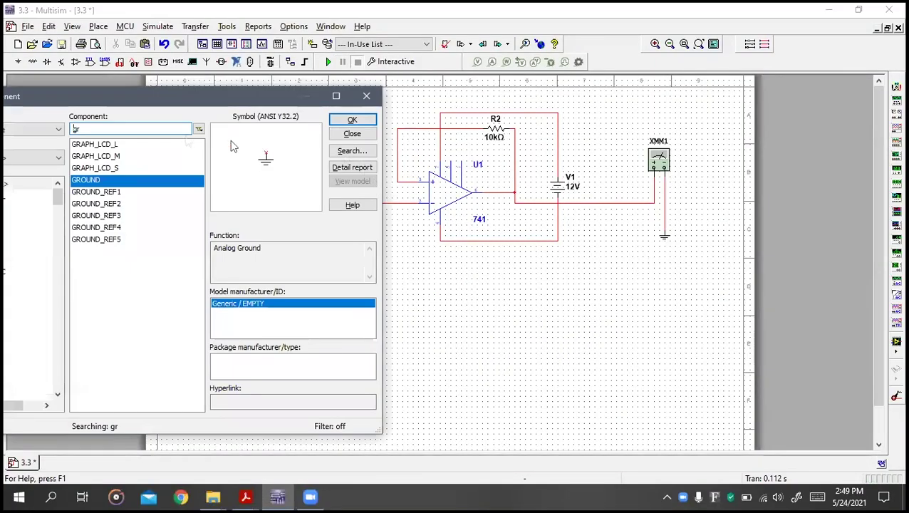
type("resi")
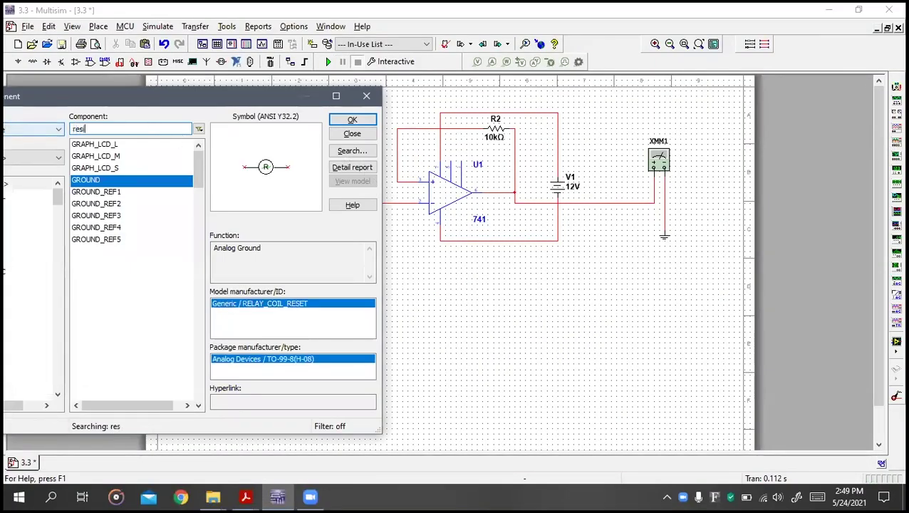
double_click(119, 149)
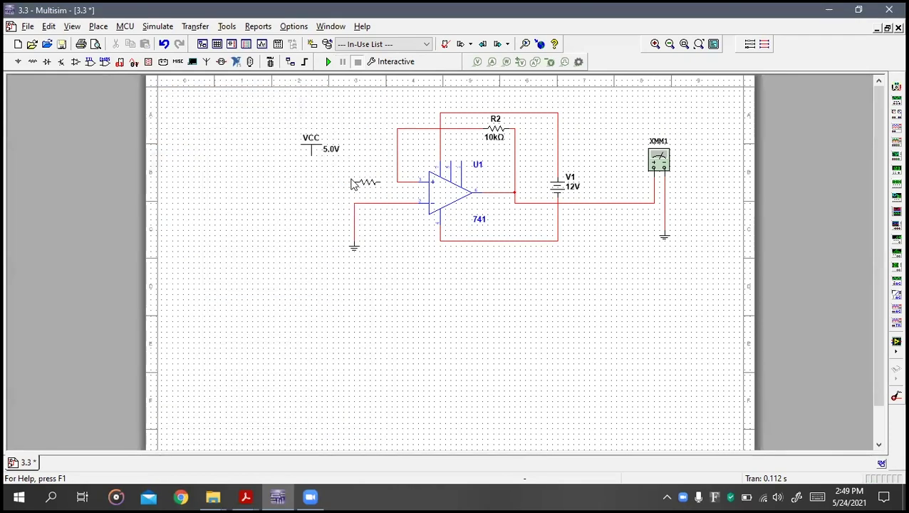
left_click(339, 188)
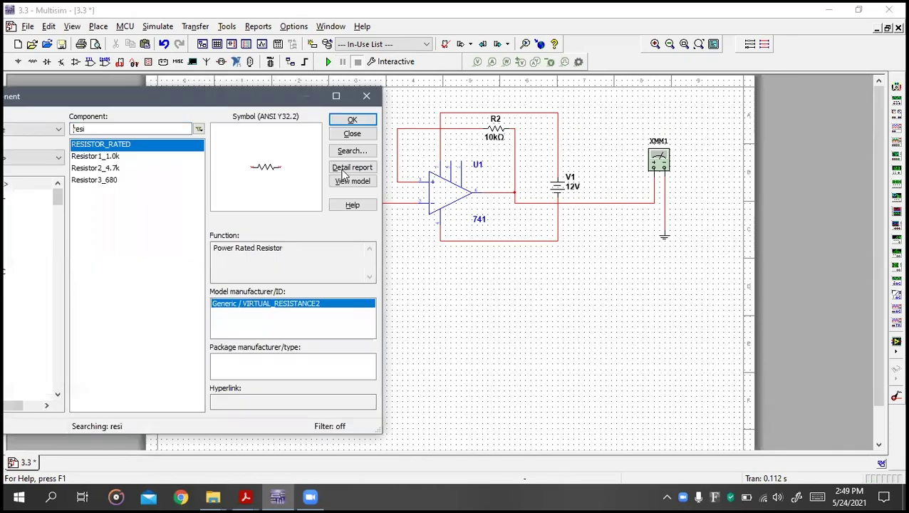
left_click(352, 119)
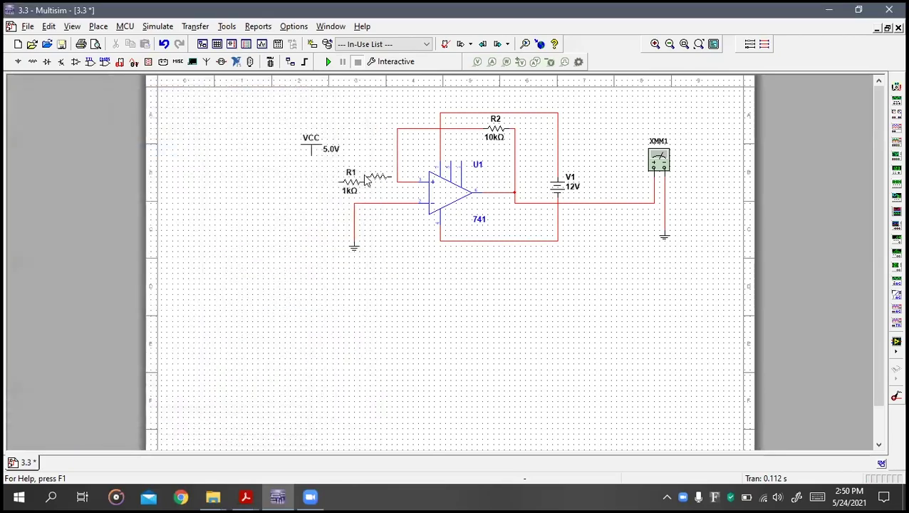
left_click(362, 153)
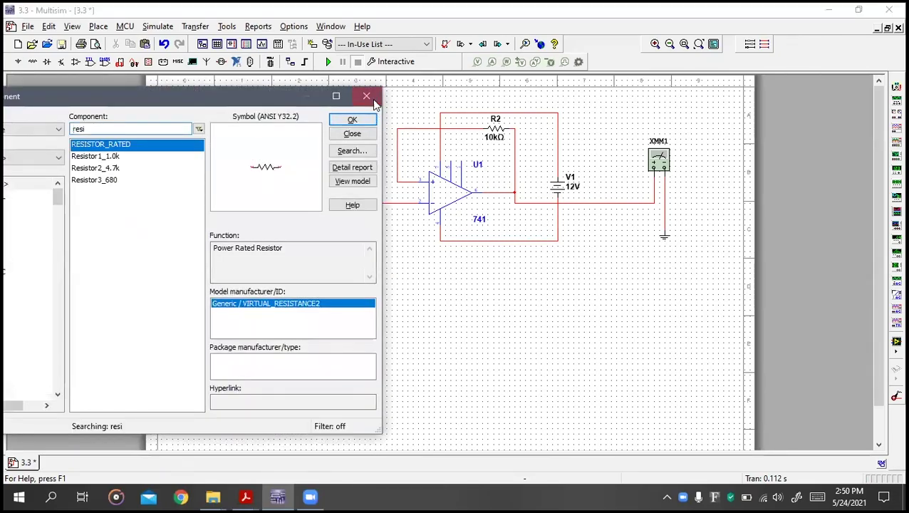
left_click(366, 93)
Step: Check the summing amplifier figure in the lab sheet, and delete the wires at both op-amp inputs in Multisim
left_click(245, 497)
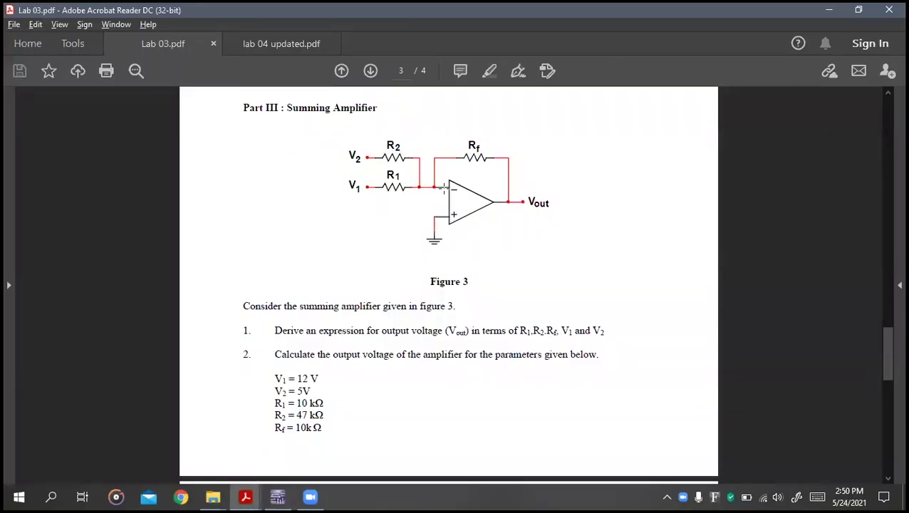
key("alt+Tab")
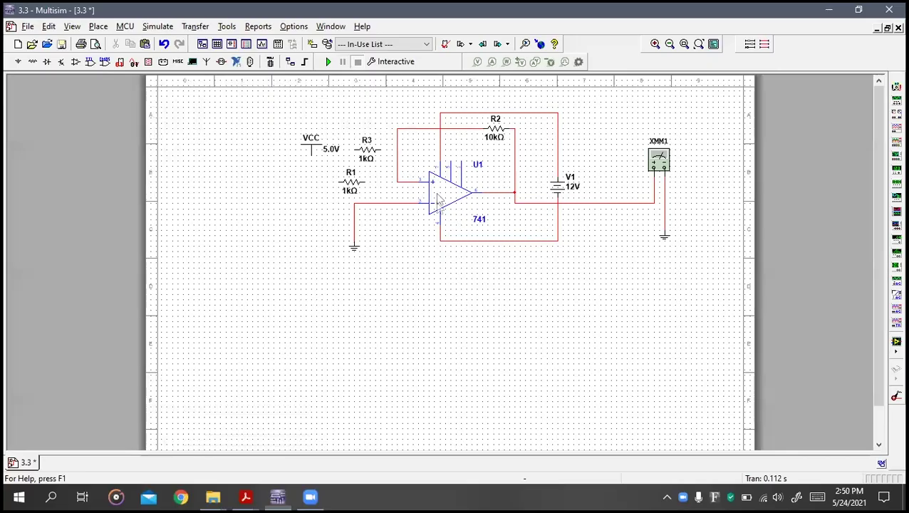
left_click(402, 187)
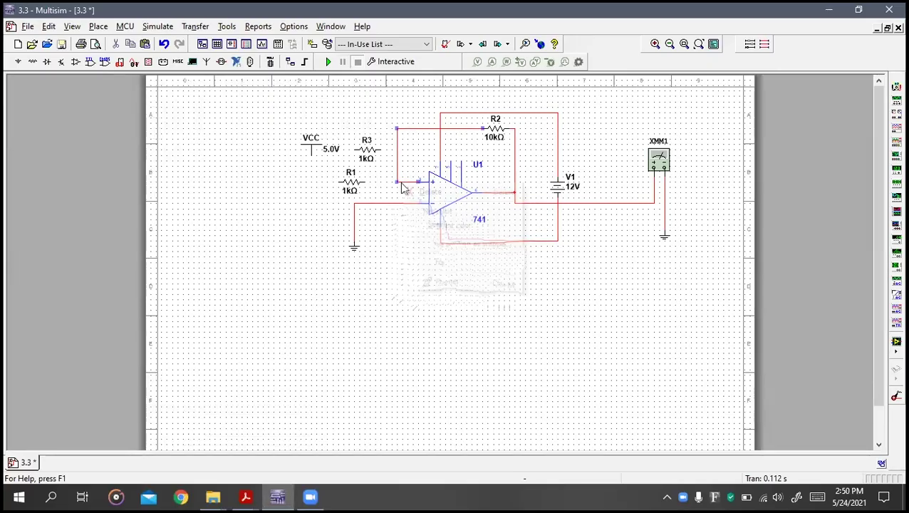
right_click(403, 185)
left_click(427, 191)
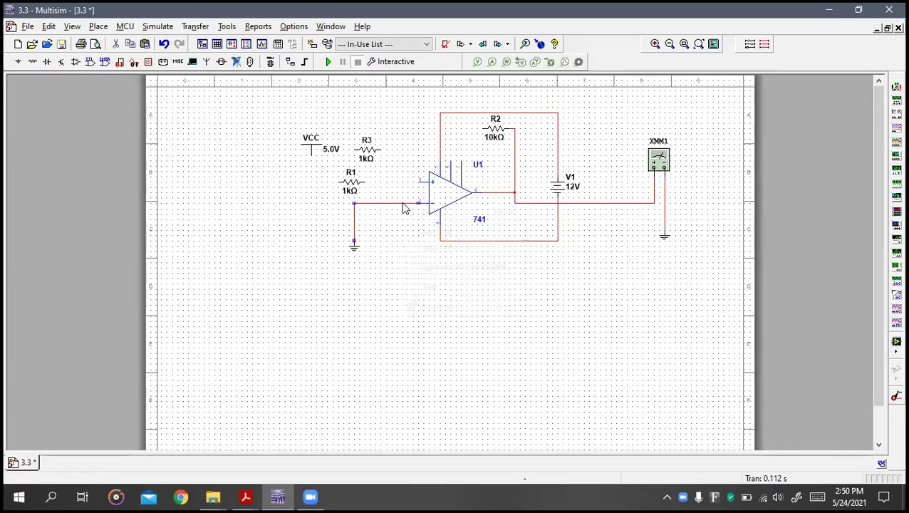
right_click(416, 205)
left_click(432, 211)
Step: Relocate the ground symbol above the op-amp's input side and wire it to the non-inverting input
left_click(354, 249)
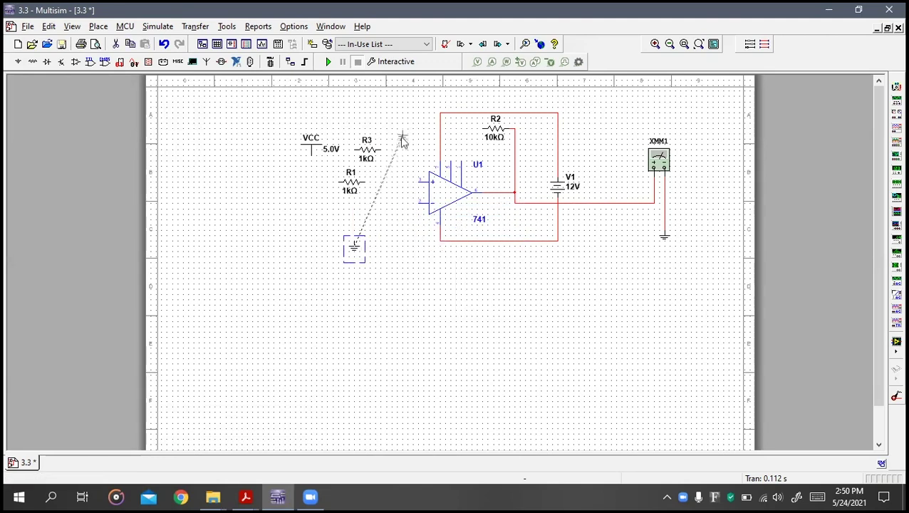
key("Escape")
key("ctrl+v")
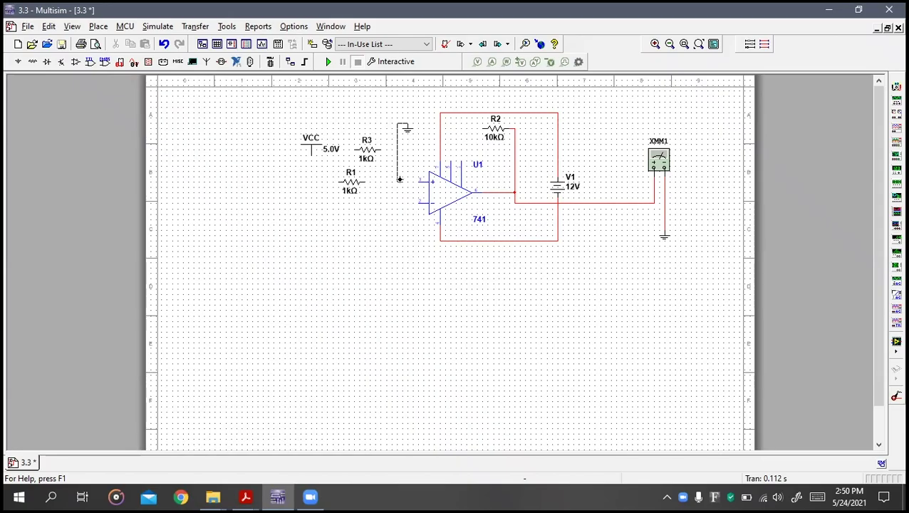
left_click(419, 182)
Step: Recheck the lab figure, and move R2 below the op-amp in Multisim and wire its free end to the inverting input
key("alt+Tab")
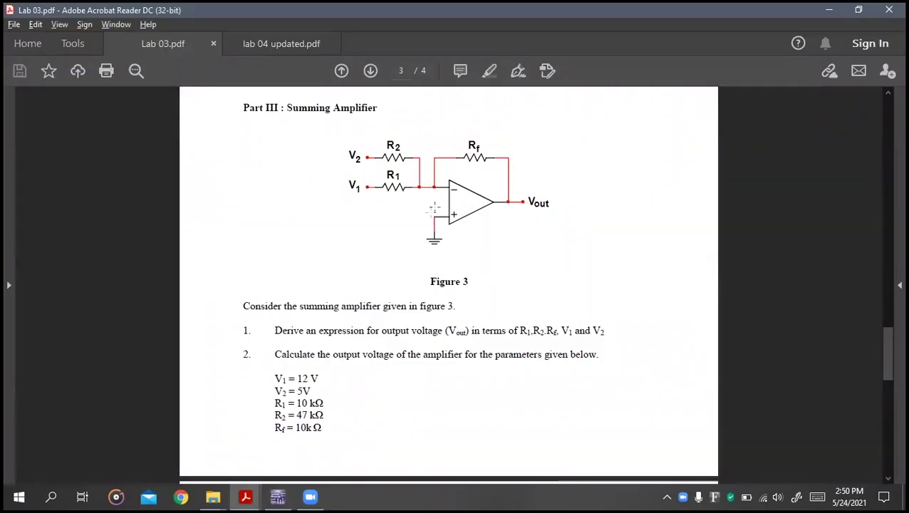
key("alt+Tab")
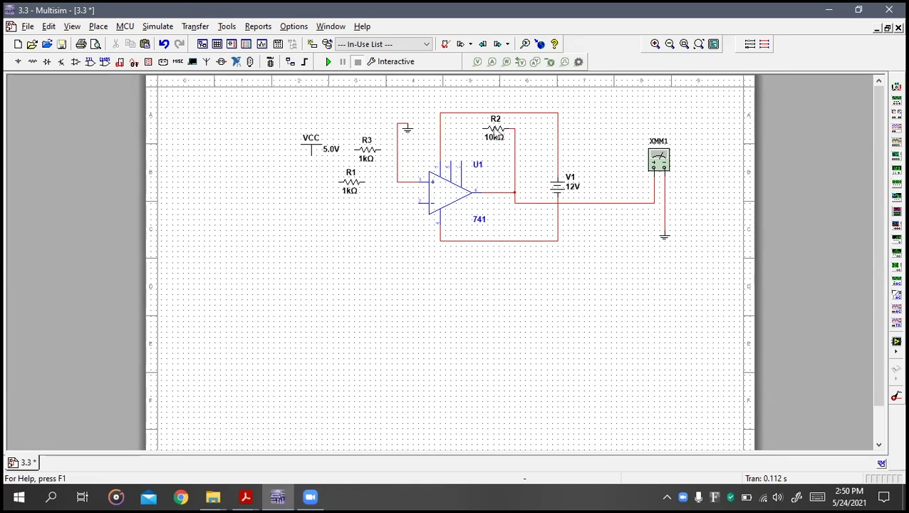
left_click_drag(496, 131, 506, 270)
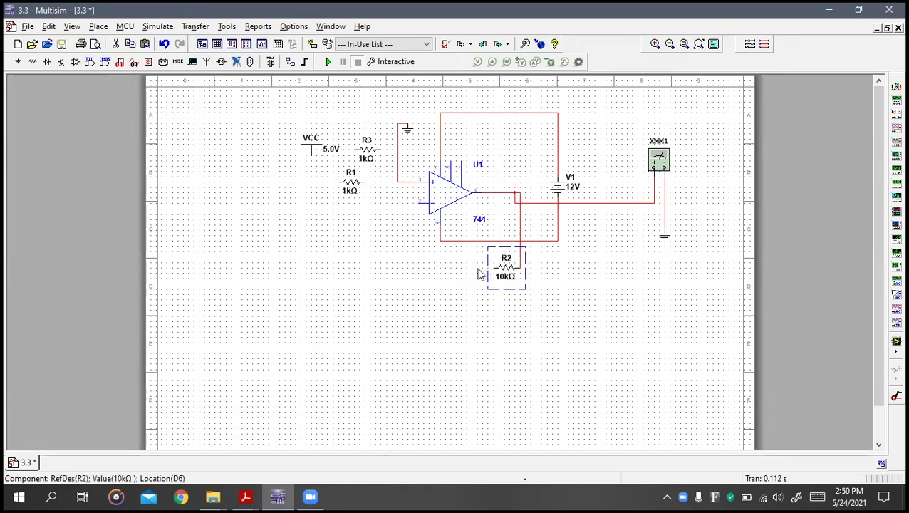
left_click(498, 273)
left_click(491, 269)
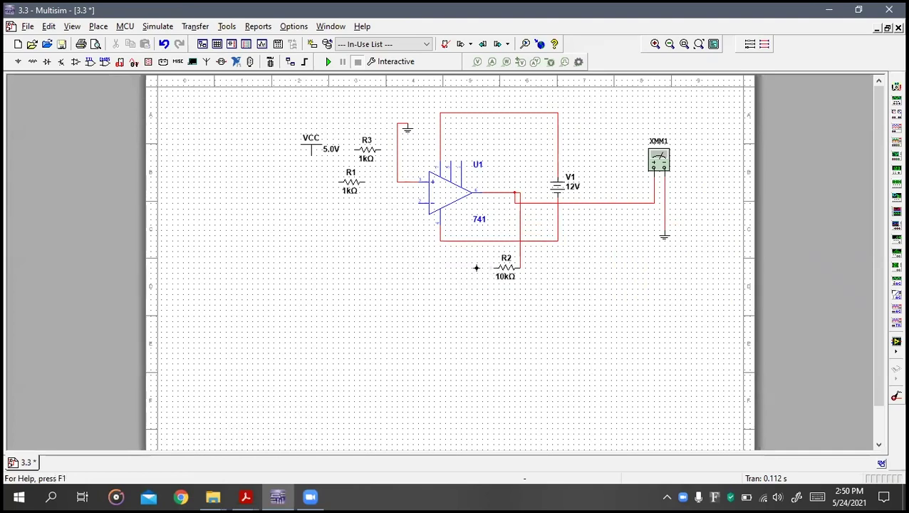
left_click(410, 204)
Step: Compare the op-amp input polarity in the Part II non-inverting and Part III summing amplifier figures of Lab 03.pdf
key("alt+Tab")
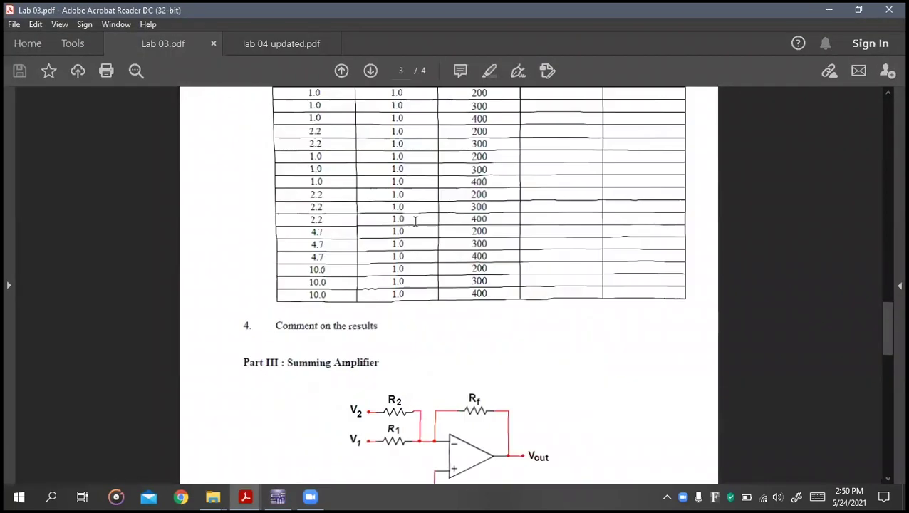
scroll(414, 222, "up", 5)
scroll(414, 222, "up", 3)
scroll(414, 222, "down", 10)
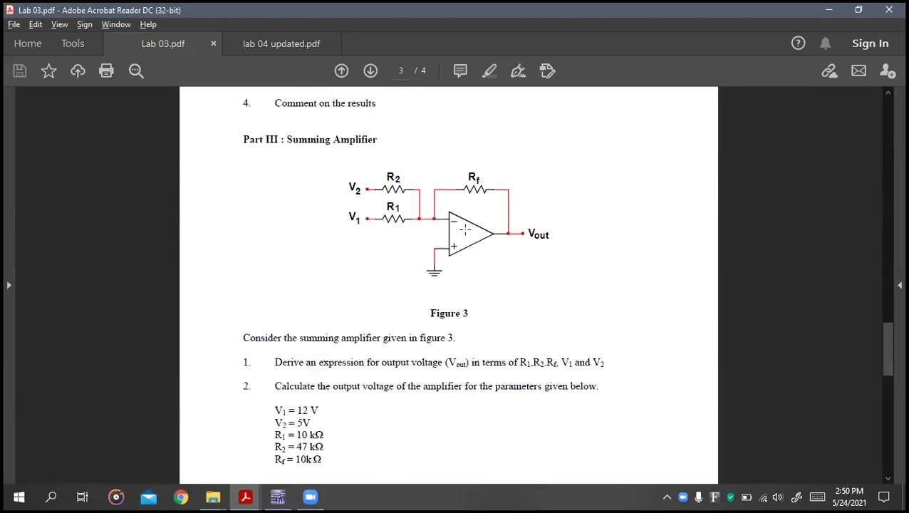
scroll(448, 247, "up", 8)
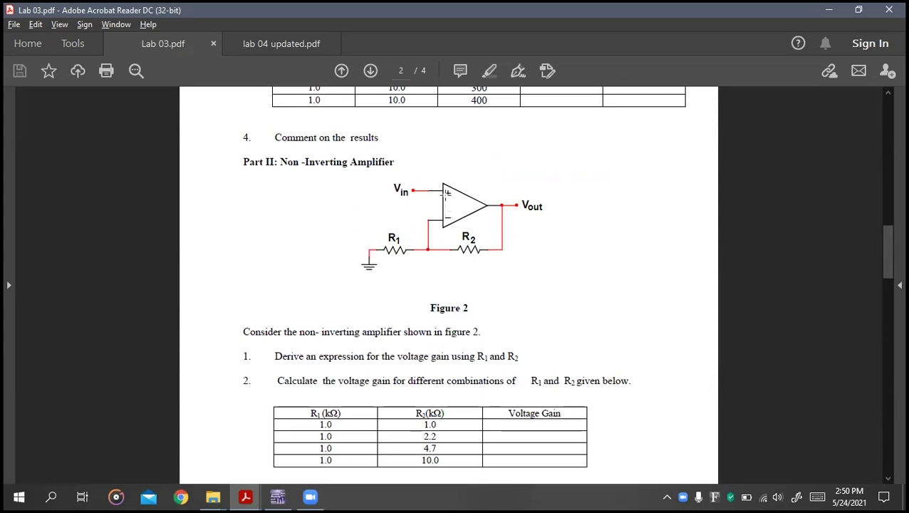
scroll(461, 215, "down", 8)
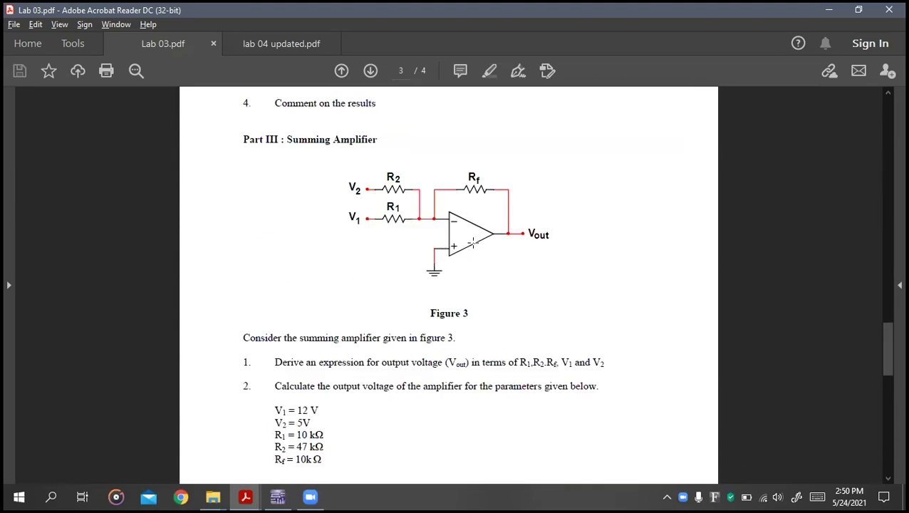
key("alt+Tab")
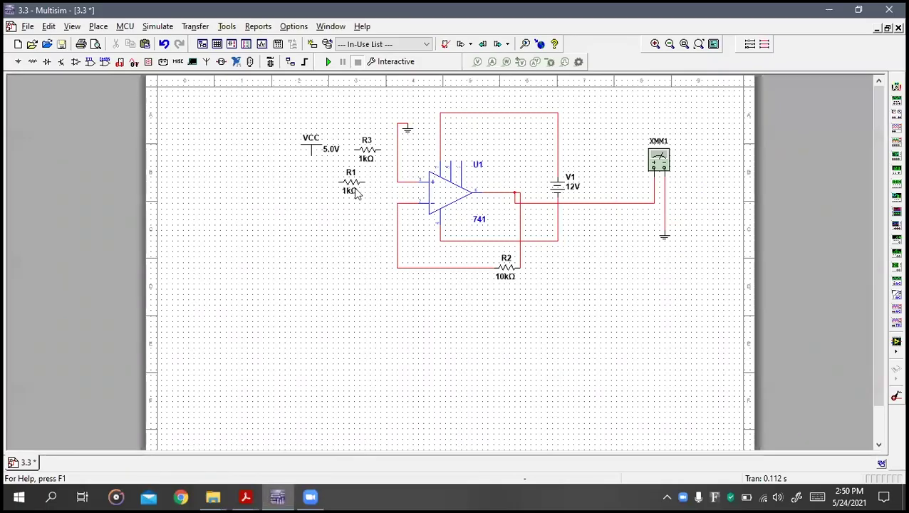
Step: Align resistor R1 with the op-amp's inverting input and wire it to that input's feedback node
left_click_drag(350, 187, 341, 203)
left_click(359, 210)
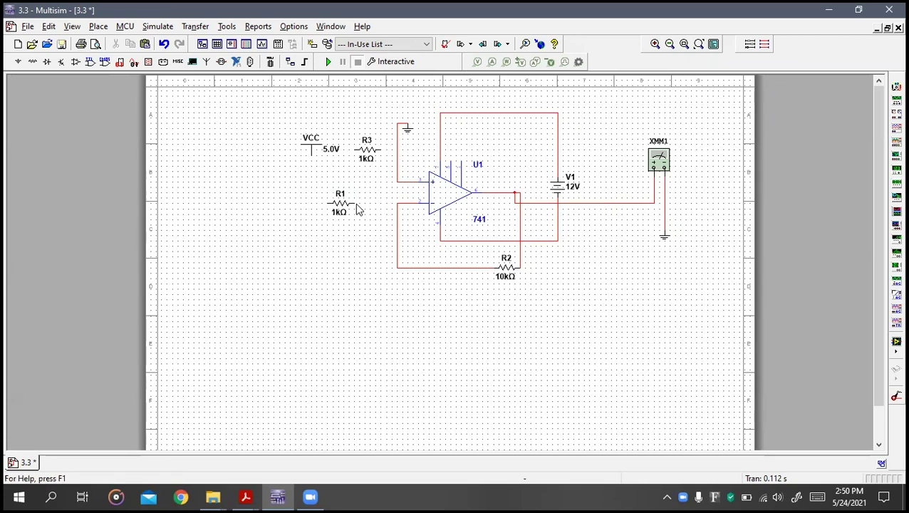
left_click(356, 204)
left_click(397, 203)
Step: Move resistor R3 below R1 and wire it to the line joining R1 and the inverting input
left_click_drag(371, 153, 338, 254)
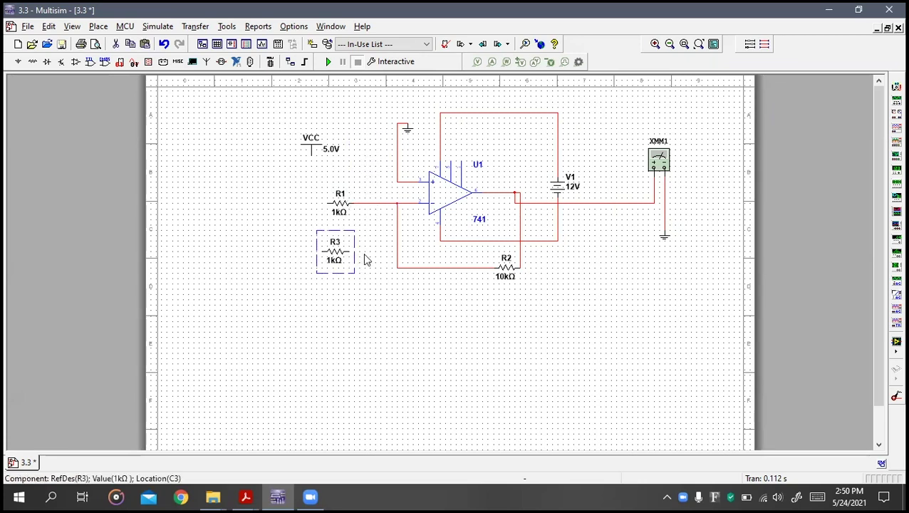
left_click(349, 251)
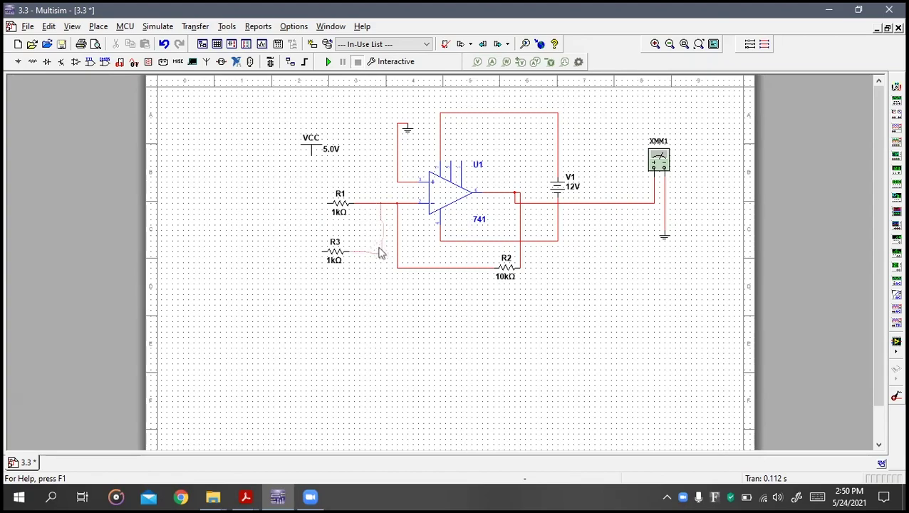
left_click(381, 204)
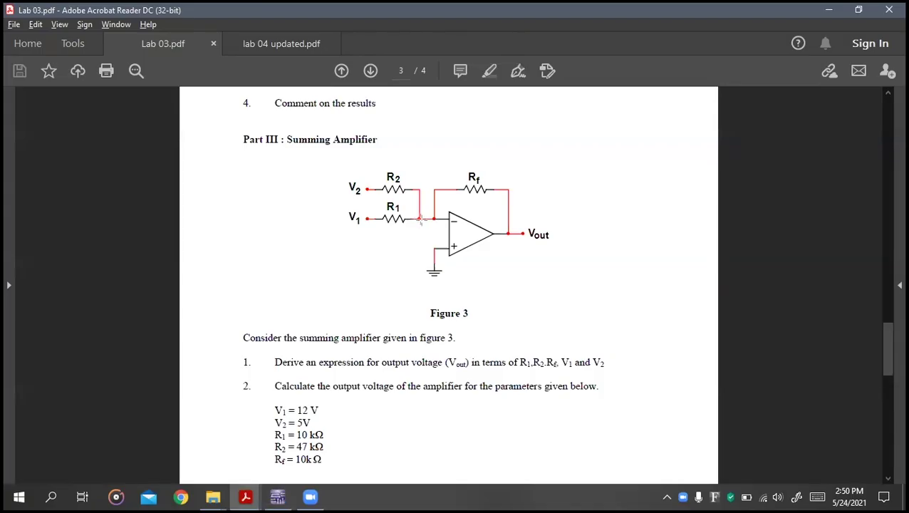
Step: Check the Part III parameters in Lab 03.pdf and set R1's resistance to 10 kΩ in Multisim
scroll(385, 240, "down", 2)
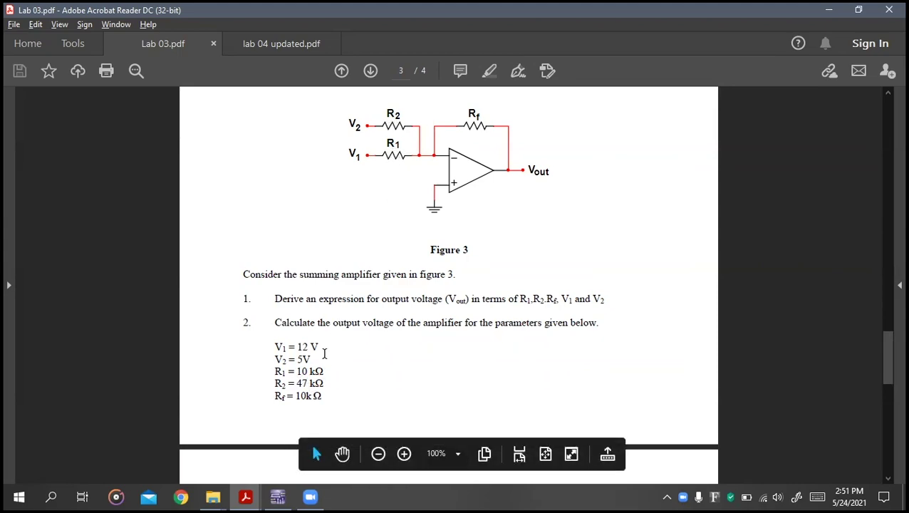
key("alt+Tab")
double_click(342, 208)
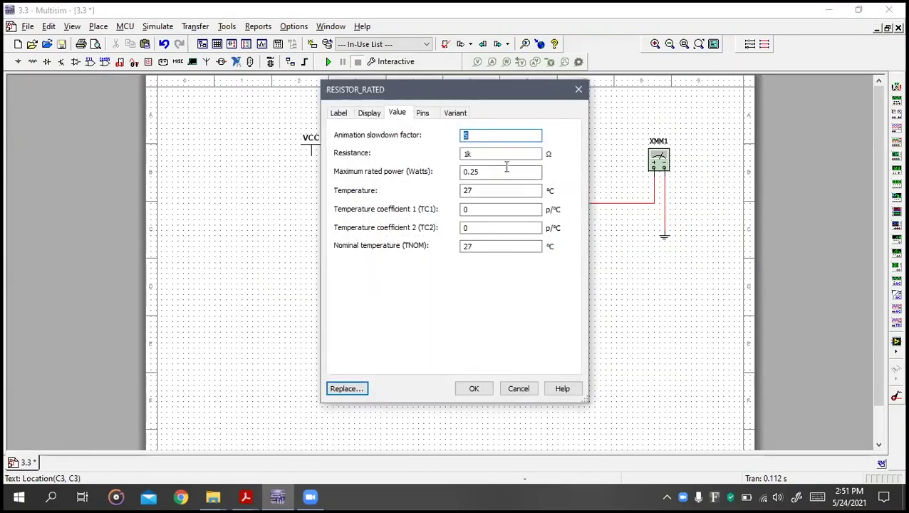
left_click(470, 154)
type("0")
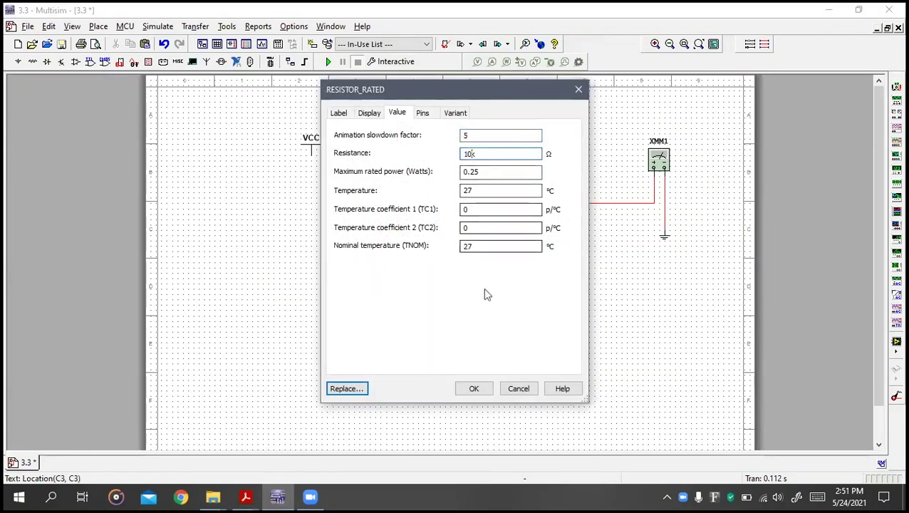
left_click(474, 388)
Step: Set the resistance of R3 to 47 kΩ
double_click(332, 261)
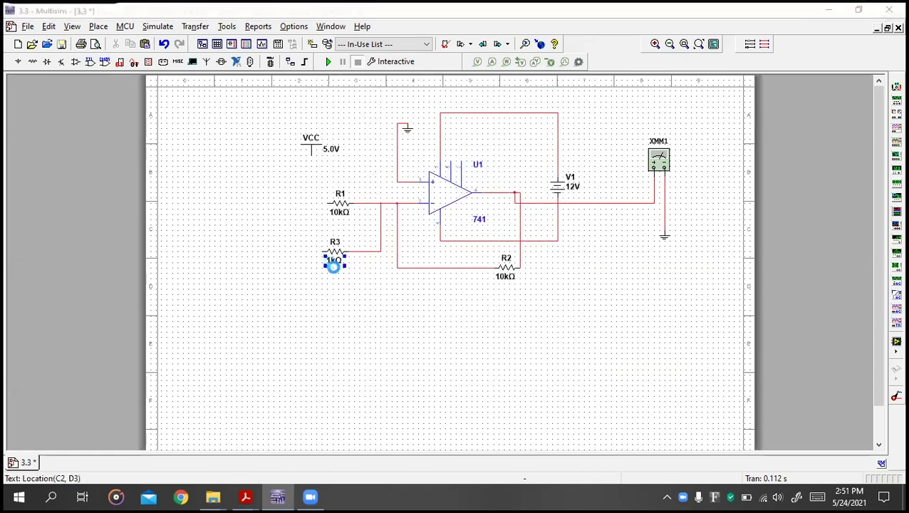
left_click(467, 155)
key("BackSpace")
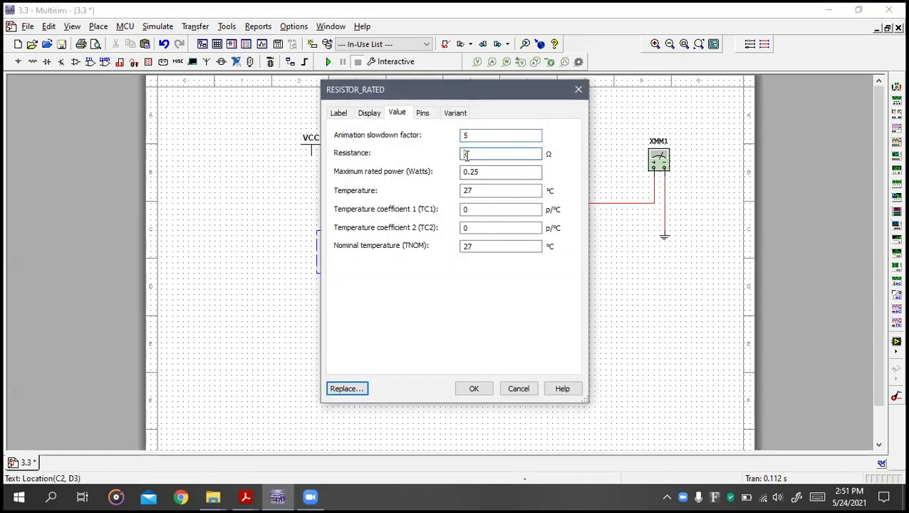
type("47k")
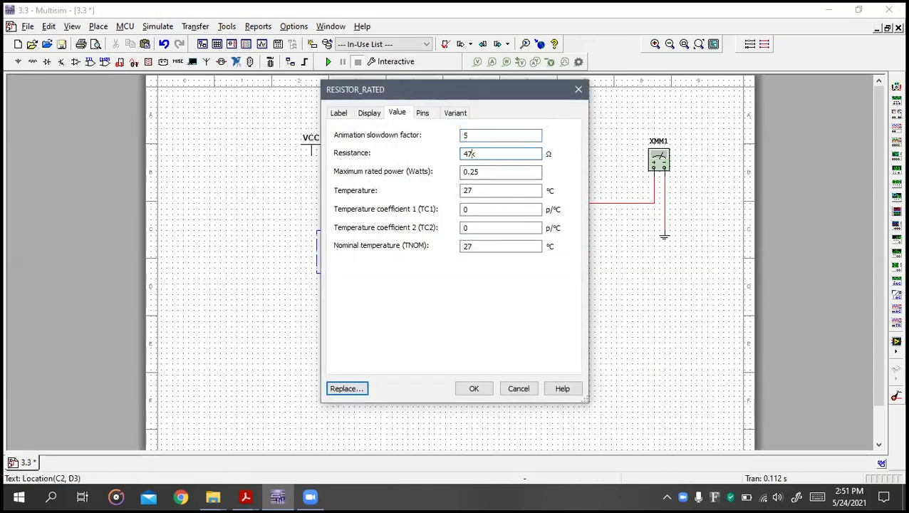
left_click(474, 389)
Step: Compare the feedback resistor R2 and the input voltages with the Part III parameter list in Lab 03.pdf
key("alt+Tab")
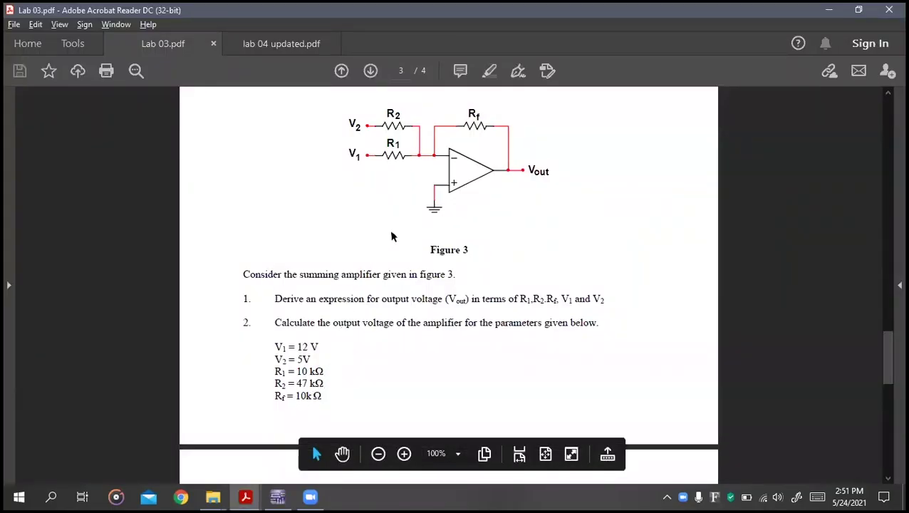
key("alt+Tab")
left_click(509, 279)
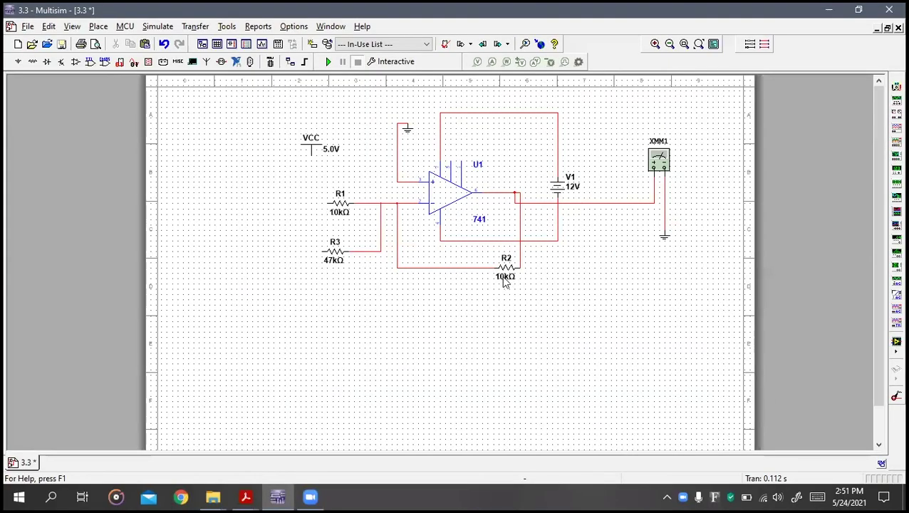
key("alt+Tab")
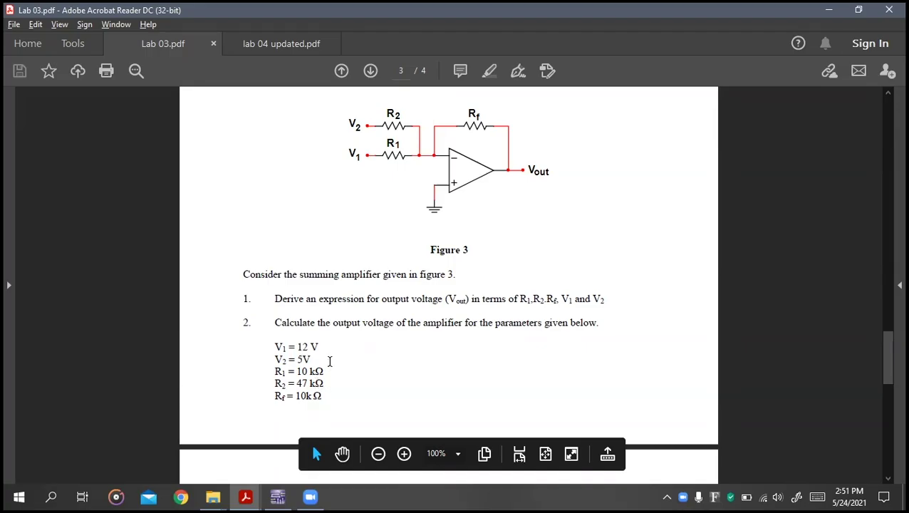
Step: Back in Multisim, move the VCC supply further from the op-amp and wire it to the free end of R3
key("alt+Tab")
left_click_drag(311, 151, 263, 145)
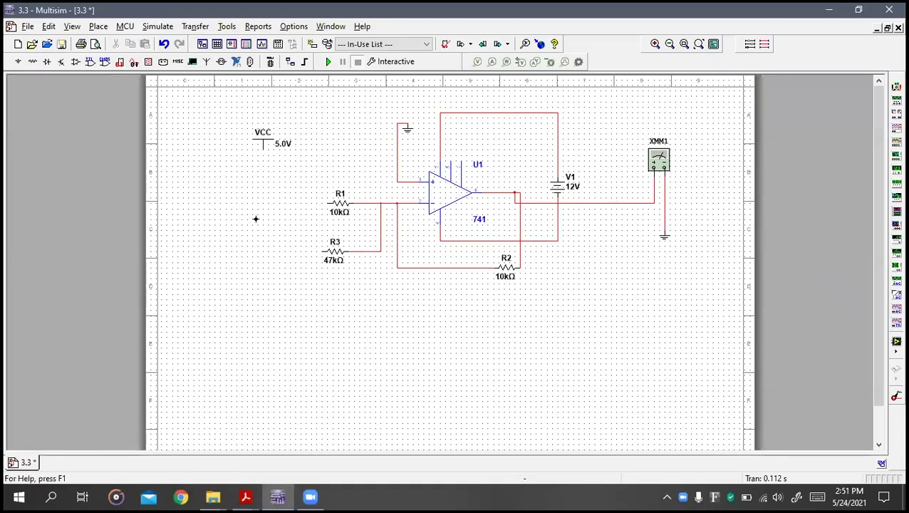
left_click(263, 149)
left_click(324, 250)
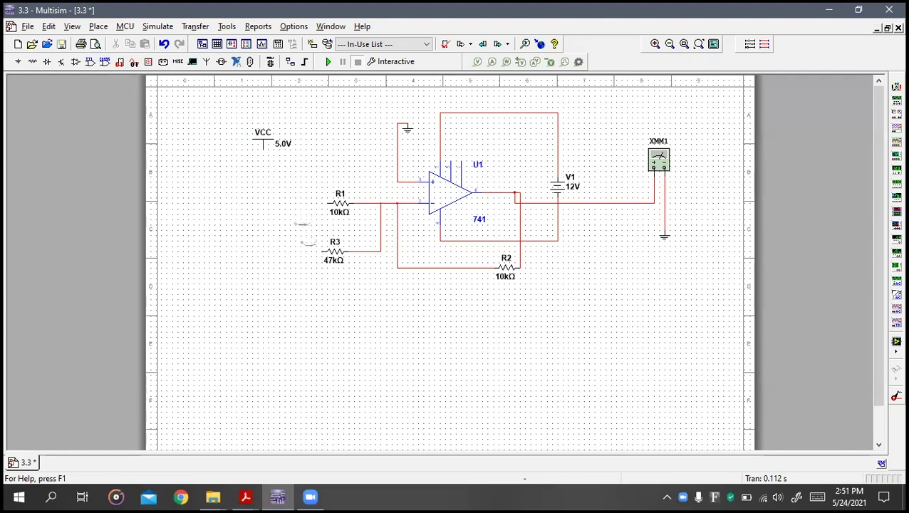
Step: Change the reference designator of the supply wired to R3 to VCC1
double_click(262, 139)
left_click(385, 114)
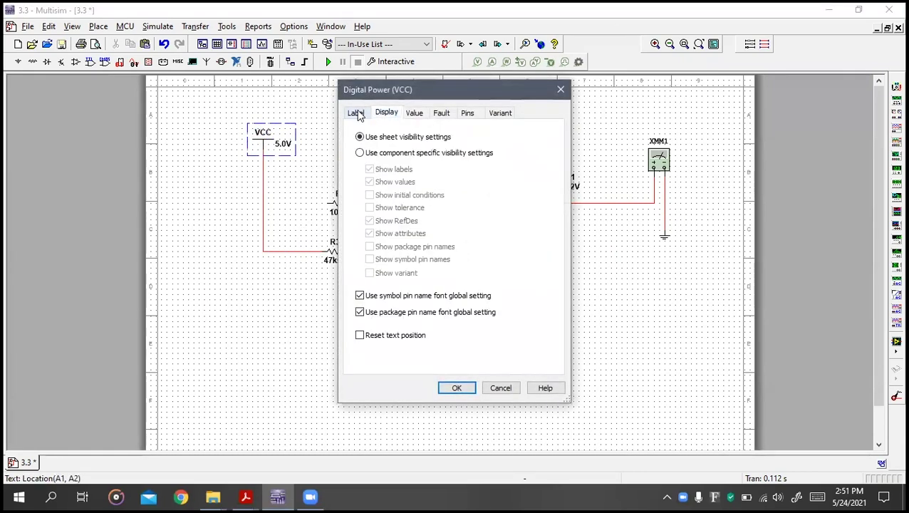
left_click(356, 113)
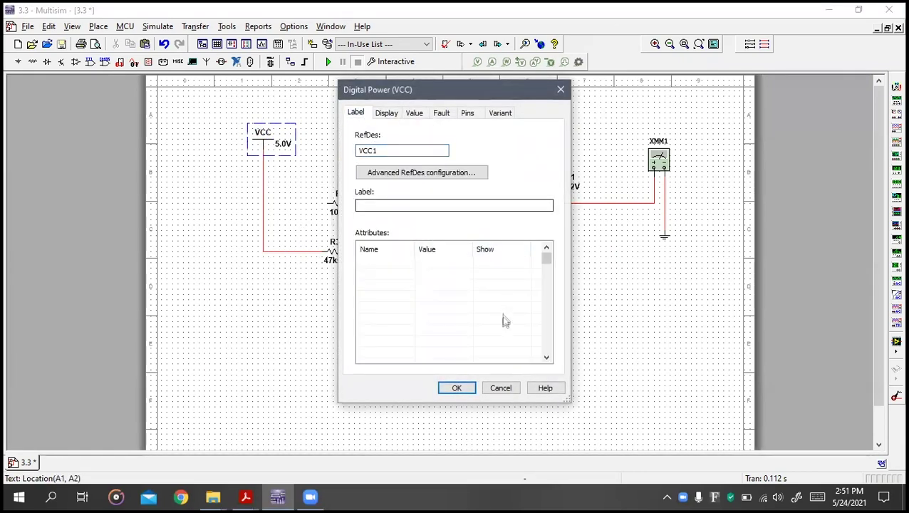
left_click(457, 388)
Step: Find the VCC component in the library and place a second supply above R1, beside VCC1
key("ctrl+w")
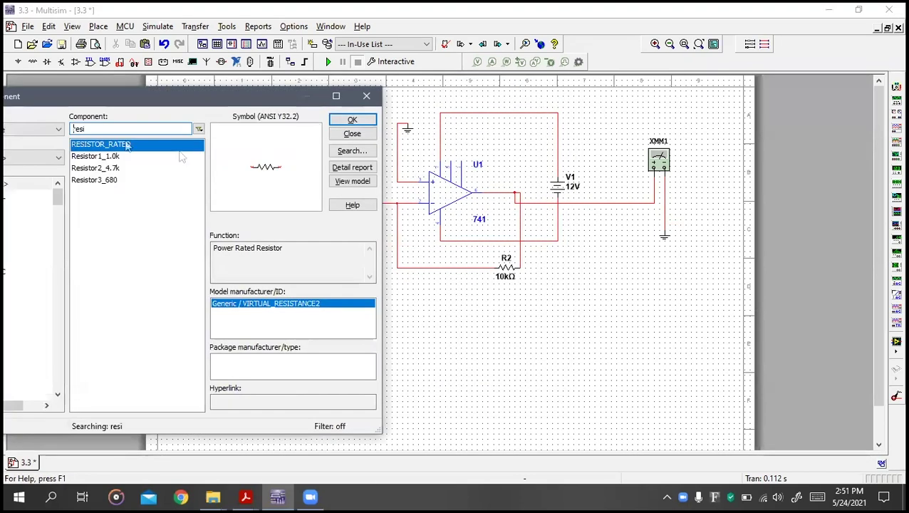
key("ctrl+a")
type("vcc")
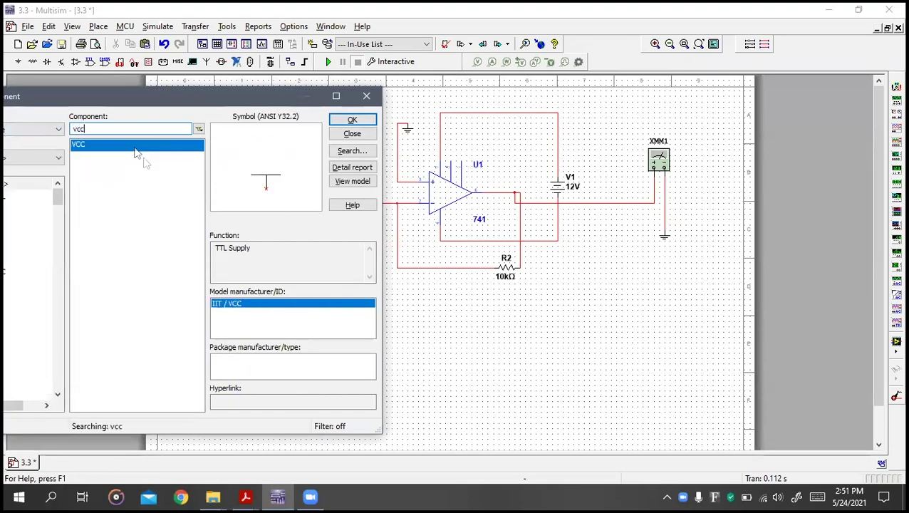
double_click(125, 146)
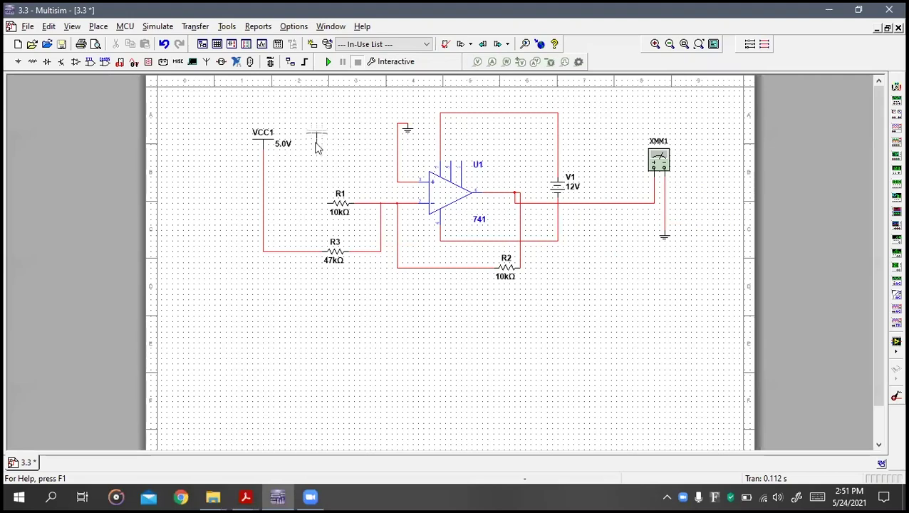
left_click(318, 146)
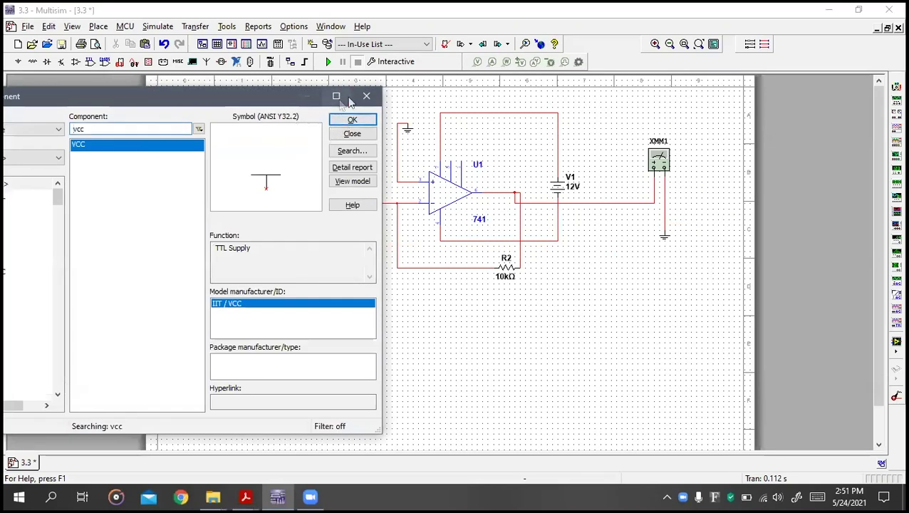
left_click(366, 96)
Step: Change the reference designator of the newly placed supply to VCC2
double_click(316, 138)
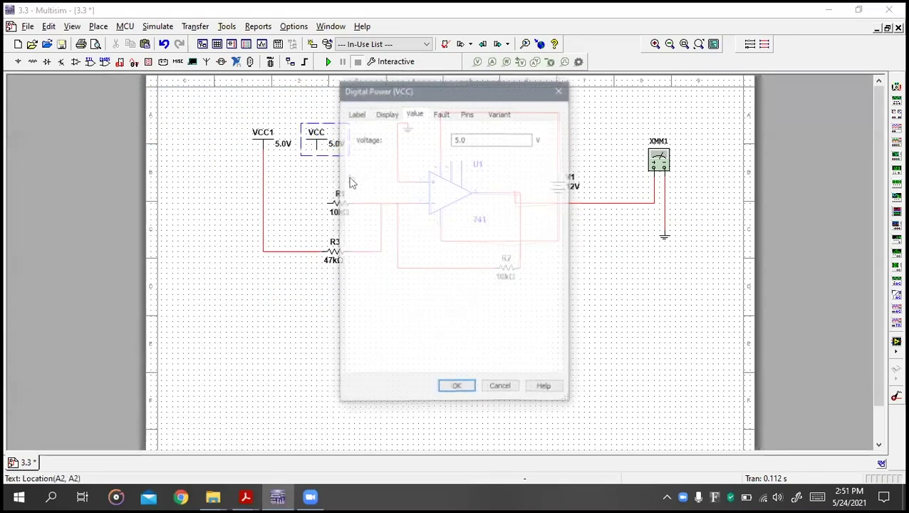
left_click(355, 113)
left_click(389, 150)
type("2")
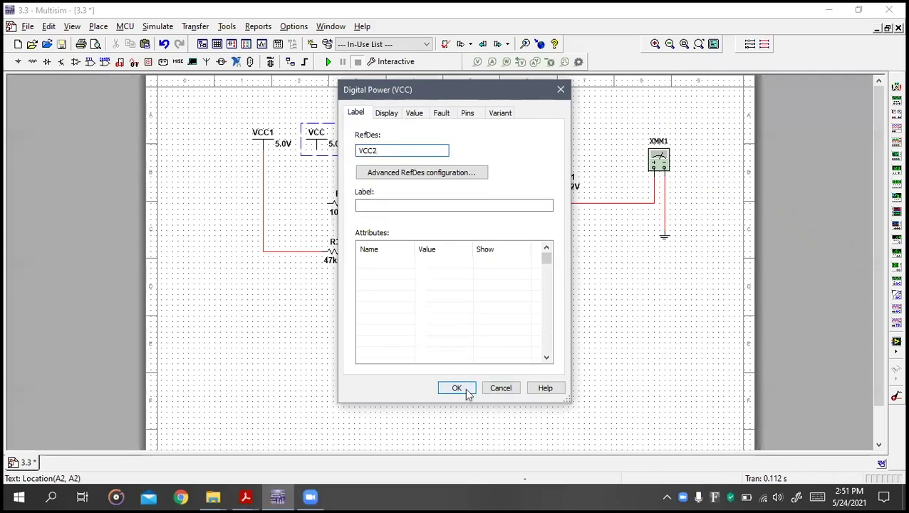
left_click(456, 388)
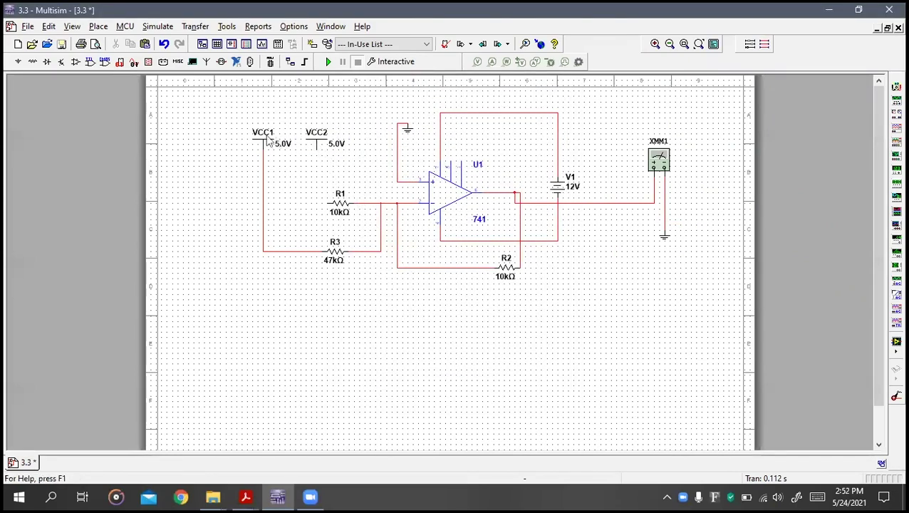
Step: Set VCC2's voltage to 12 V and wire the supply to the free end of R1
double_click(332, 142)
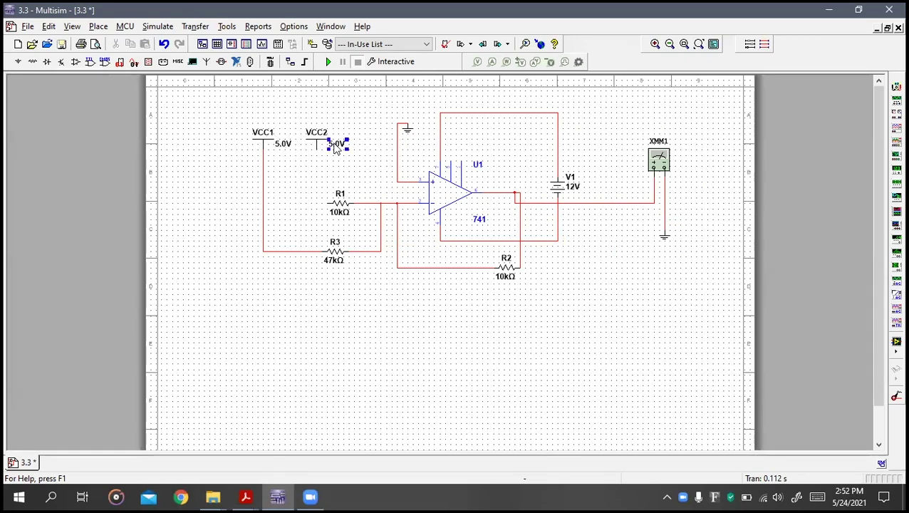
double_click(459, 139)
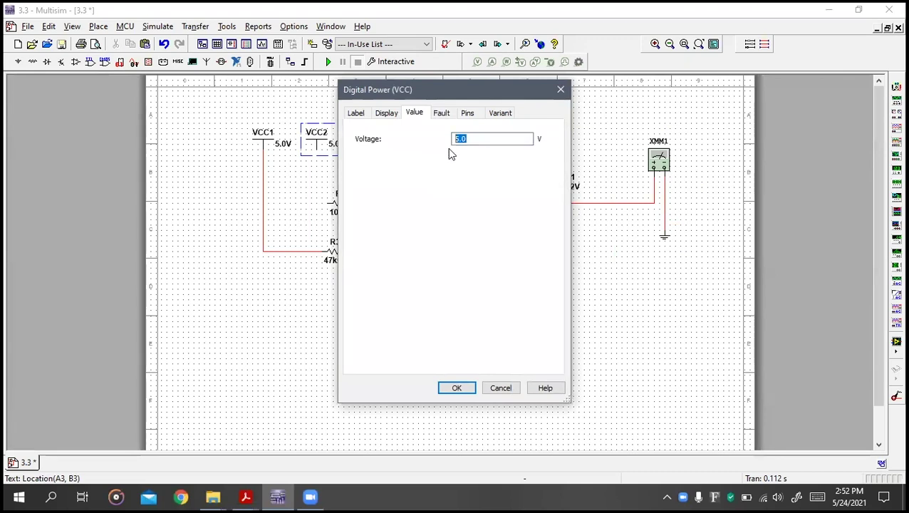
left_click(457, 388)
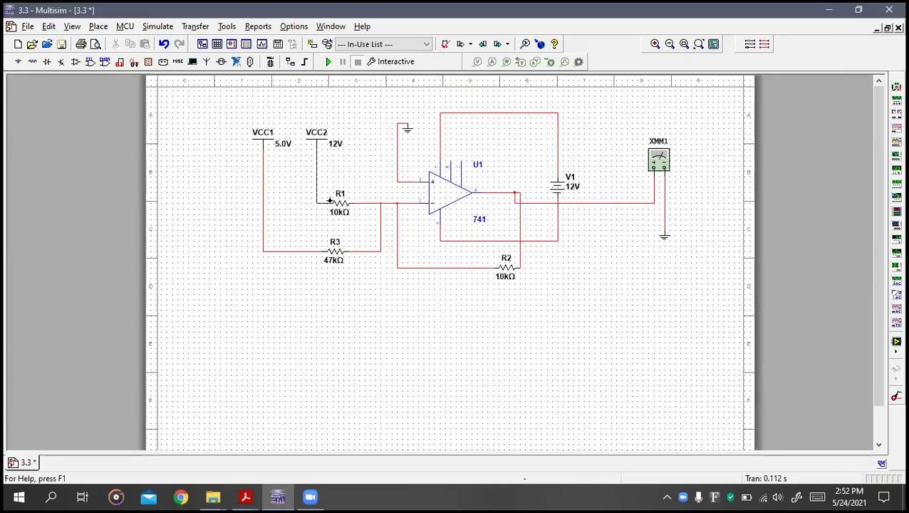
Step: Verify in Lab 03.pdf which input voltage feeds R1 in Figure 3, and return to the Multisim circuit
key("alt+Tab")
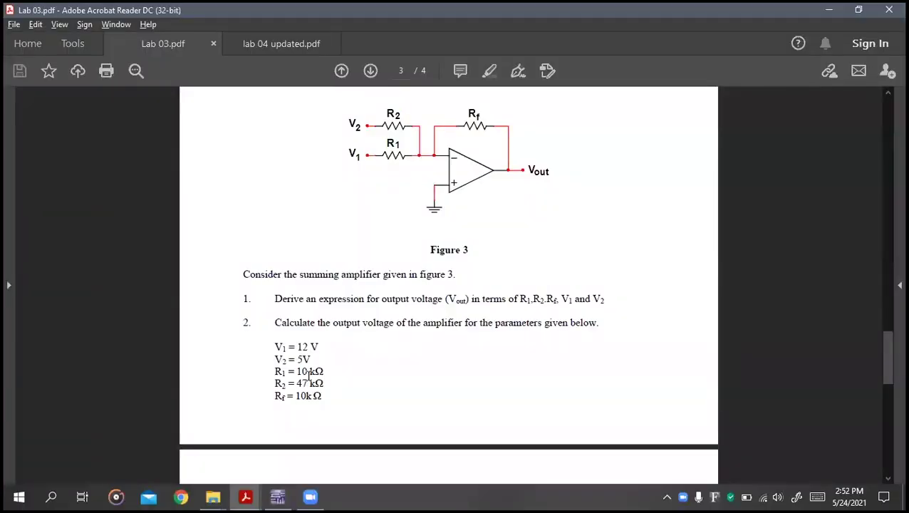
left_click_drag(276, 347, 324, 347)
left_click(368, 161)
key("alt+Tab")
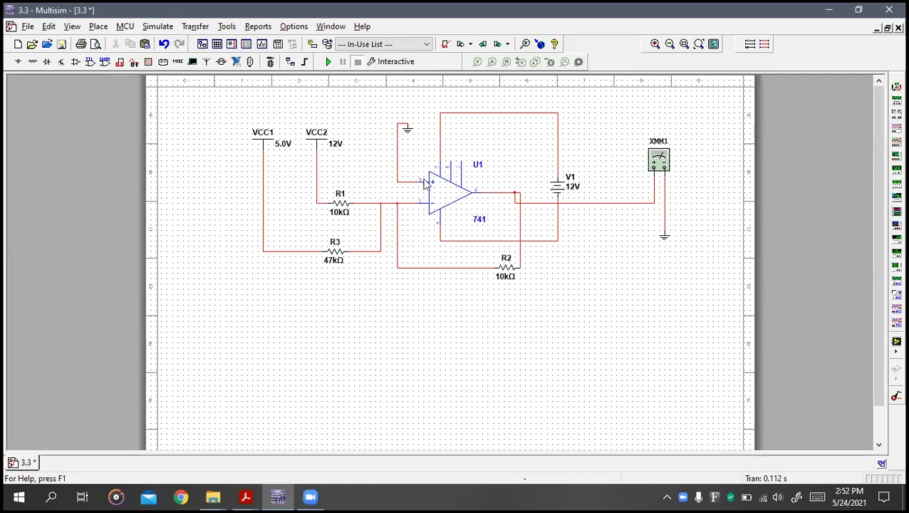
Step: Run the simulation, read the output voltage on multimeter XMM1, and stop the run
left_click(328, 62)
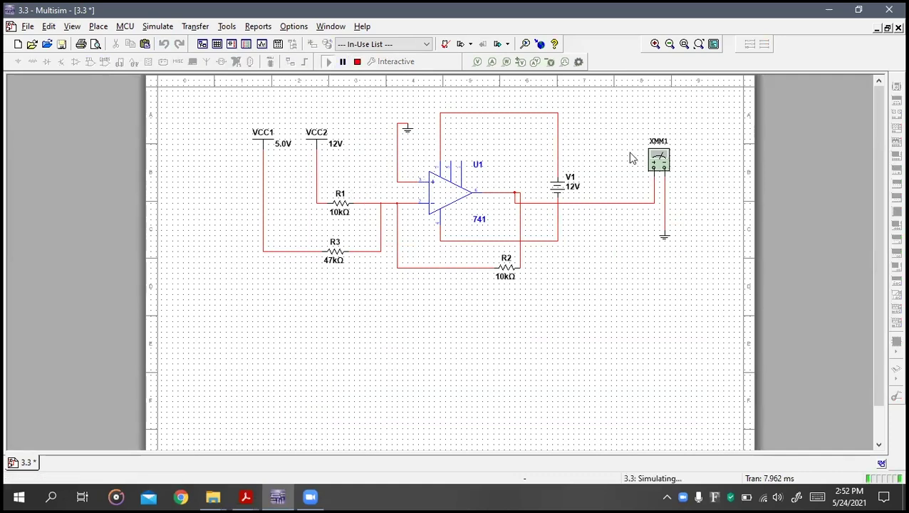
double_click(657, 161)
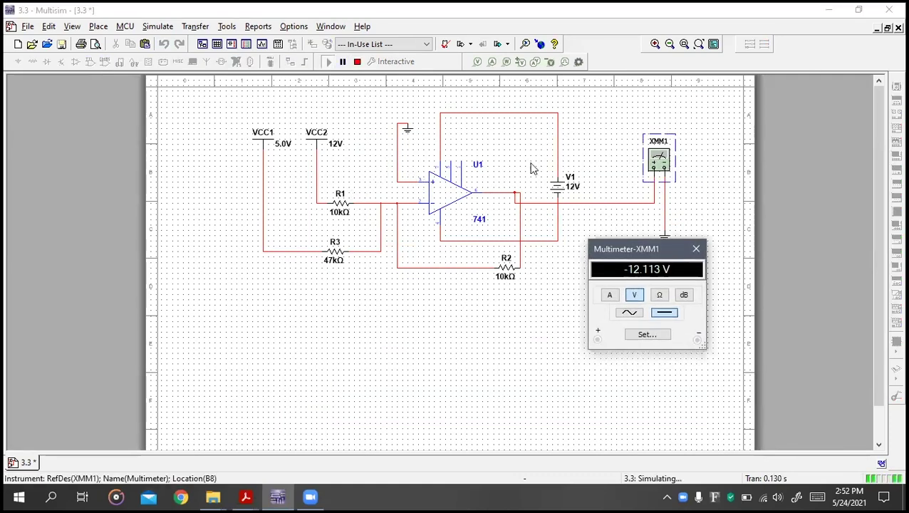
left_click(361, 63)
left_click(600, 279)
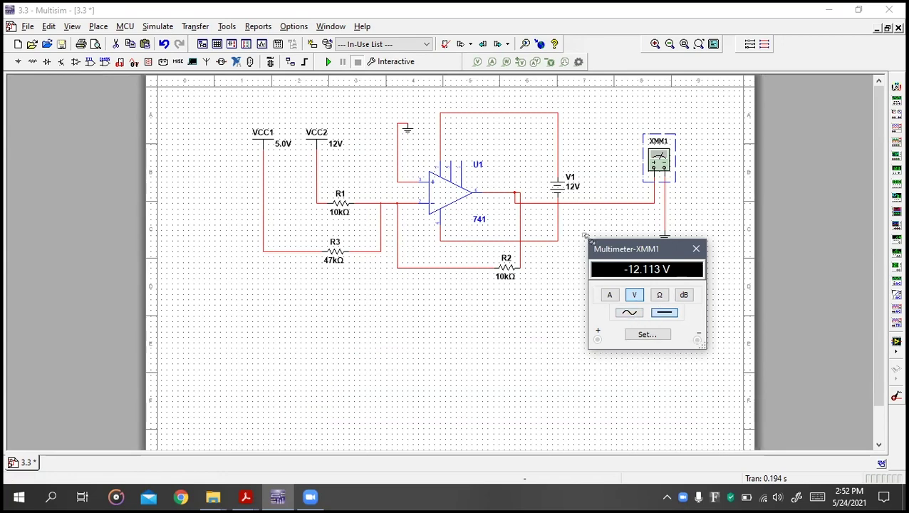
left_click(696, 248)
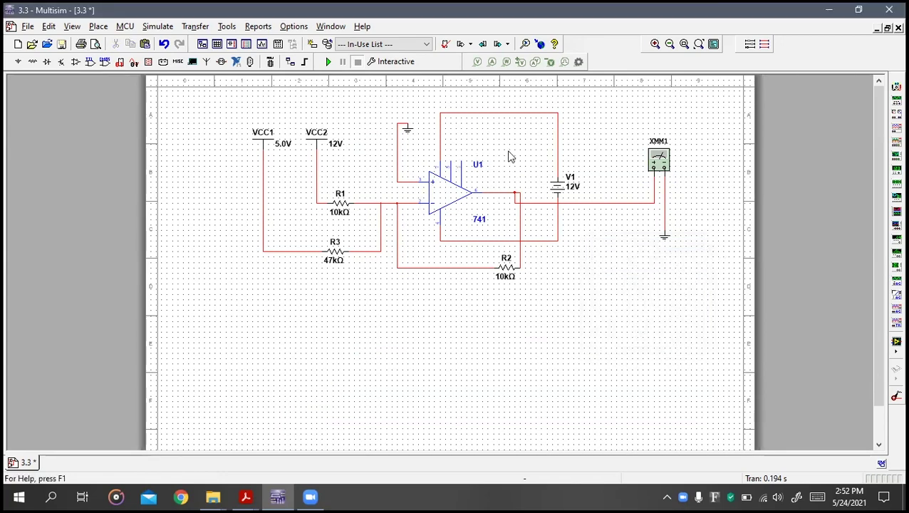
Step: Dismiss the output wire's context options and save circuit 3.3
right_click(524, 205)
left_click(529, 175)
key("ctrl+s")
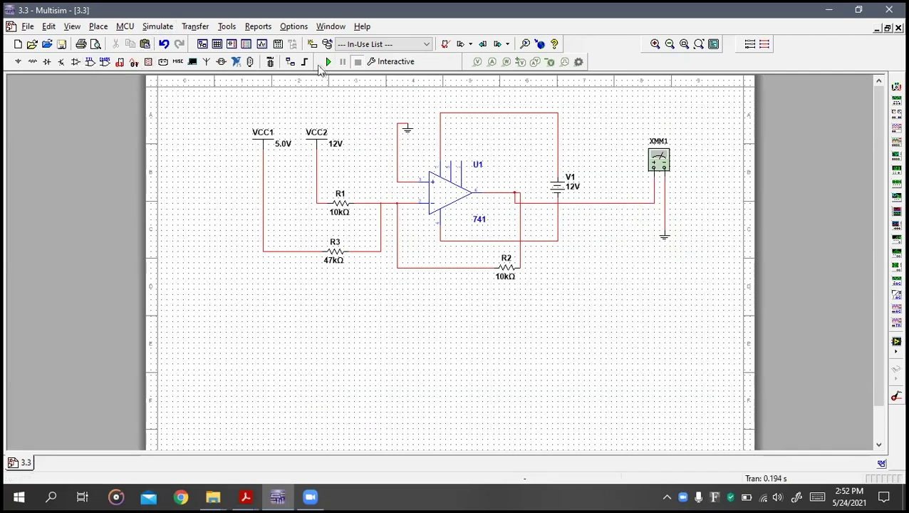
Step: Review the remaining Part III tasks and the Part IV differential amplifier figure in Lab 03.pdf, and return to Multisim
key("alt+Tab")
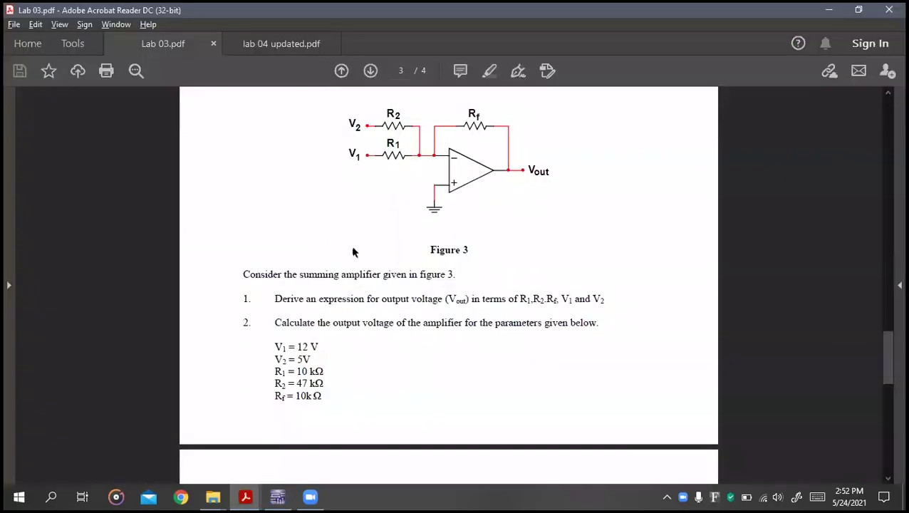
scroll(355, 254, "down", 3)
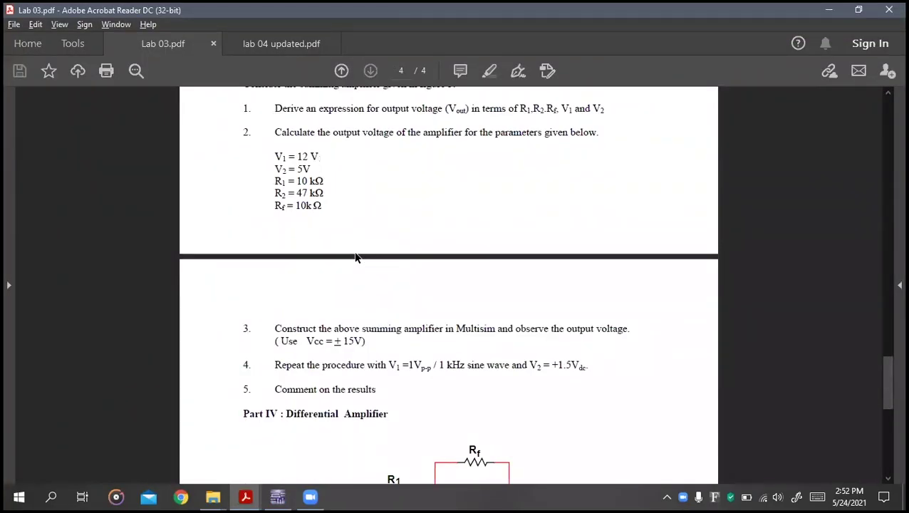
scroll(356, 258, "up", 1)
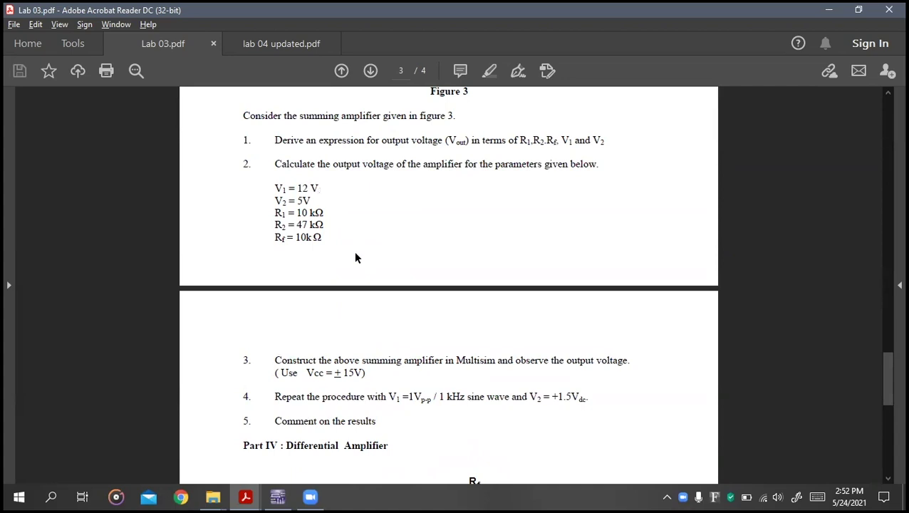
scroll(356, 254, "up", 3)
scroll(356, 253, "down", 9)
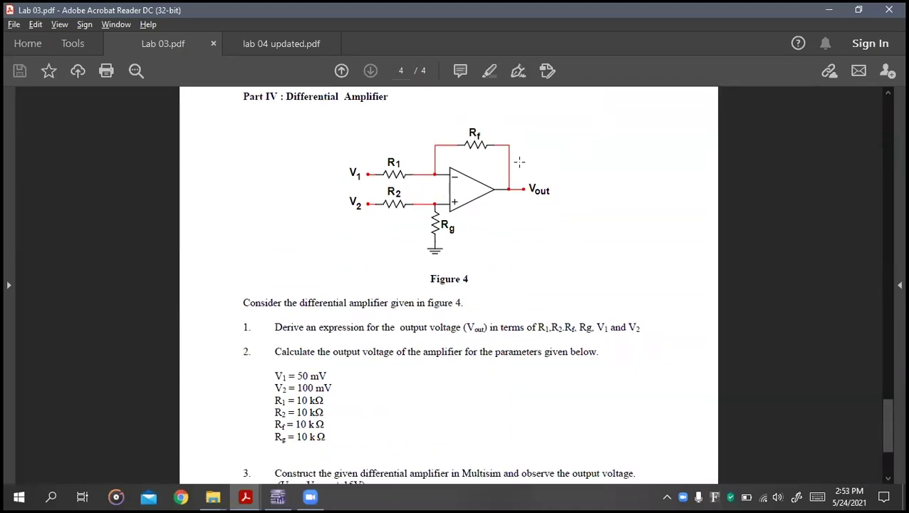
key("alt+Tab")
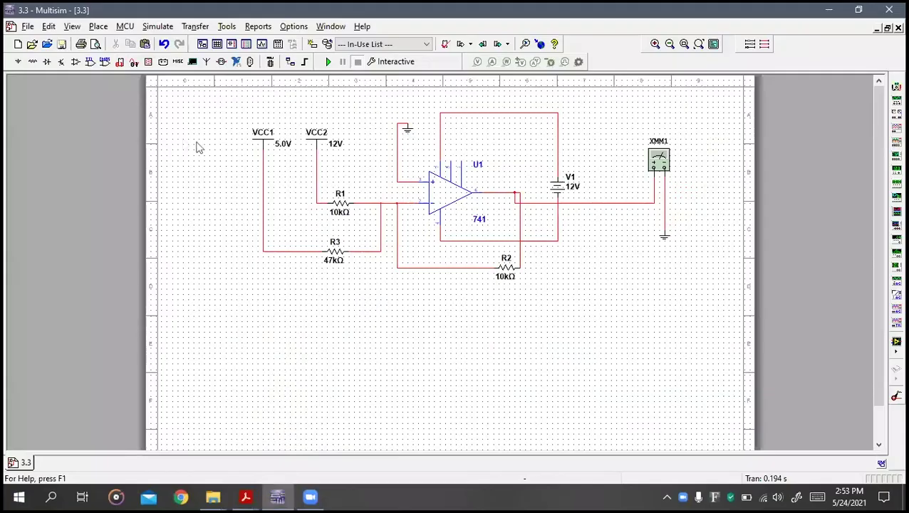
Step: Save a copy of the summing amplifier circuit under the file name 3.4
left_click(27, 27)
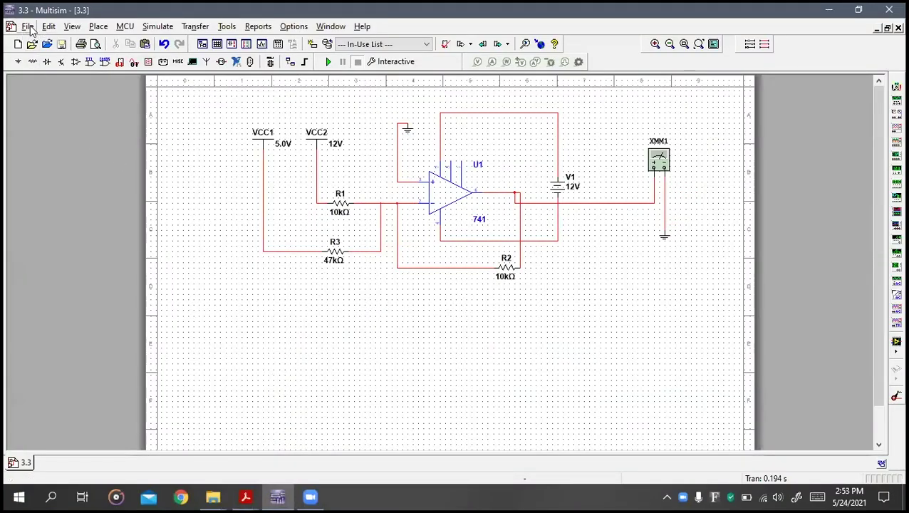
left_click(92, 140)
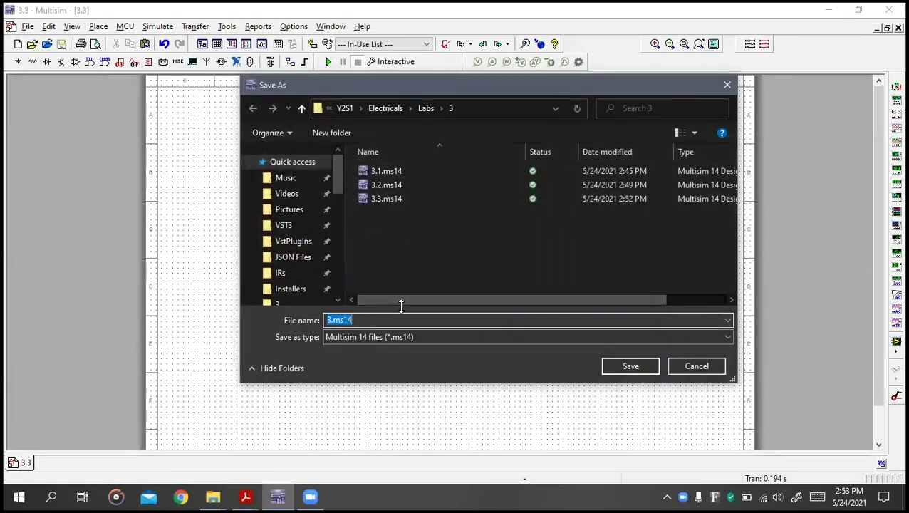
type("3.4")
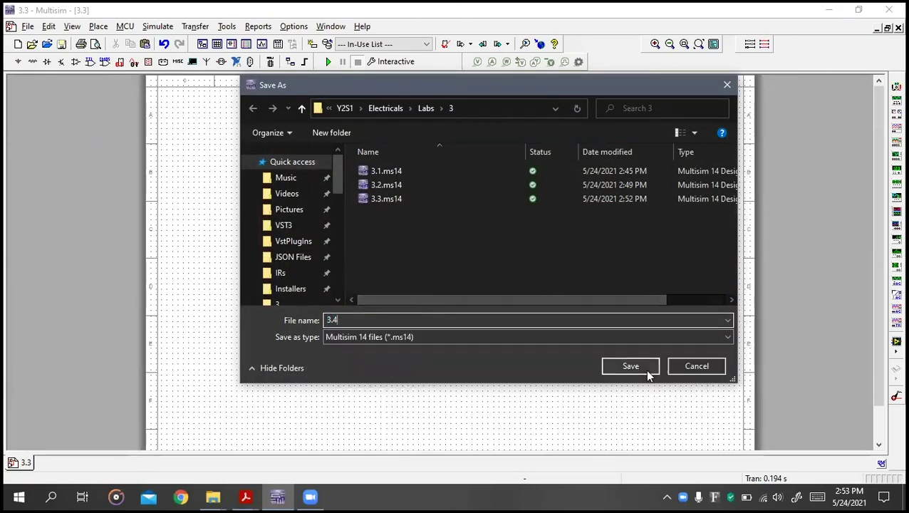
left_click(646, 370)
Step: Compare the circuit with Figure 4 in Lab 03.pdf and delete the wire grounding the op-amp's non-inverting input
key("alt+Tab")
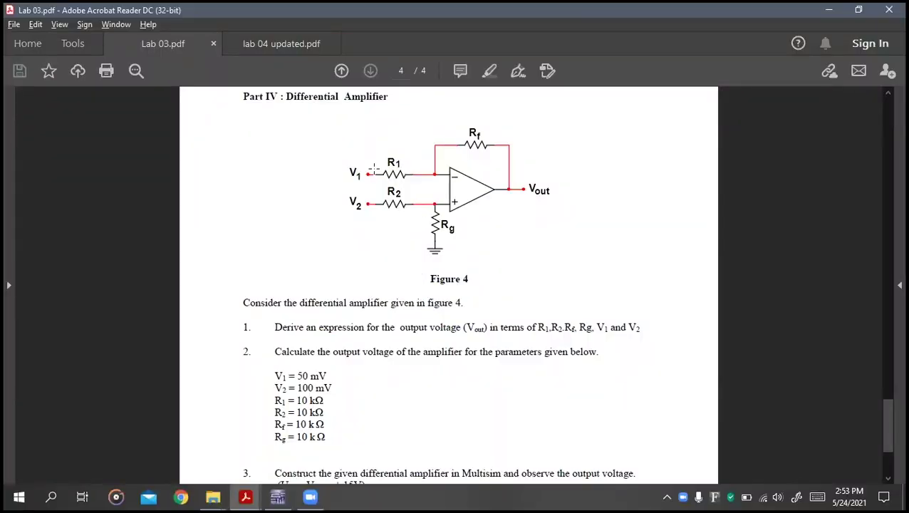
key("alt+Tab")
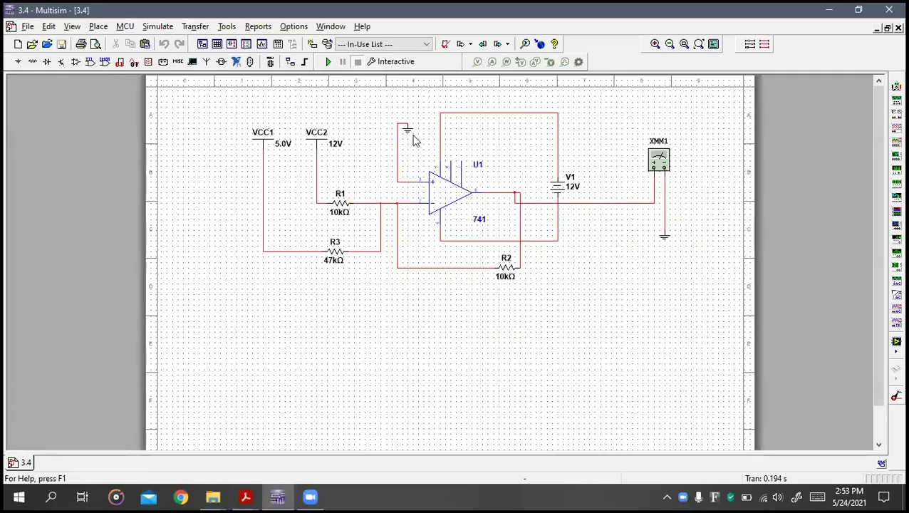
key("alt+Tab")
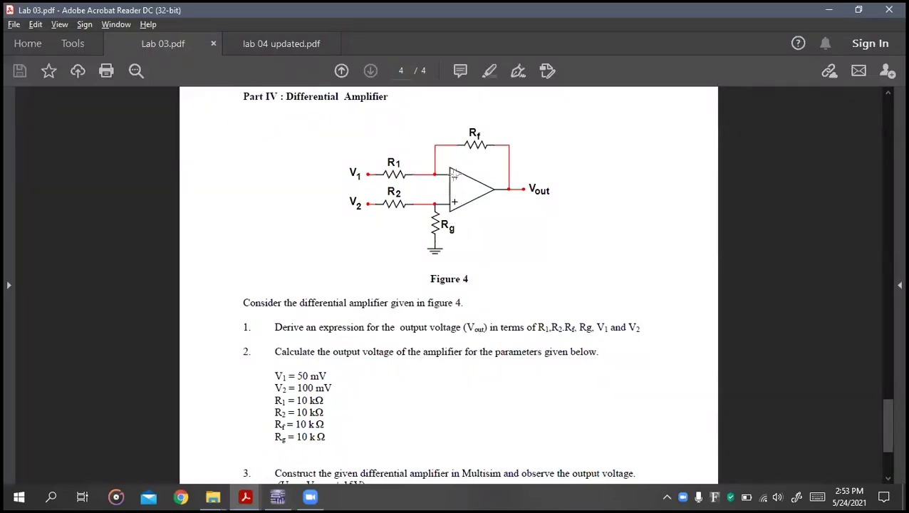
key("alt+Tab")
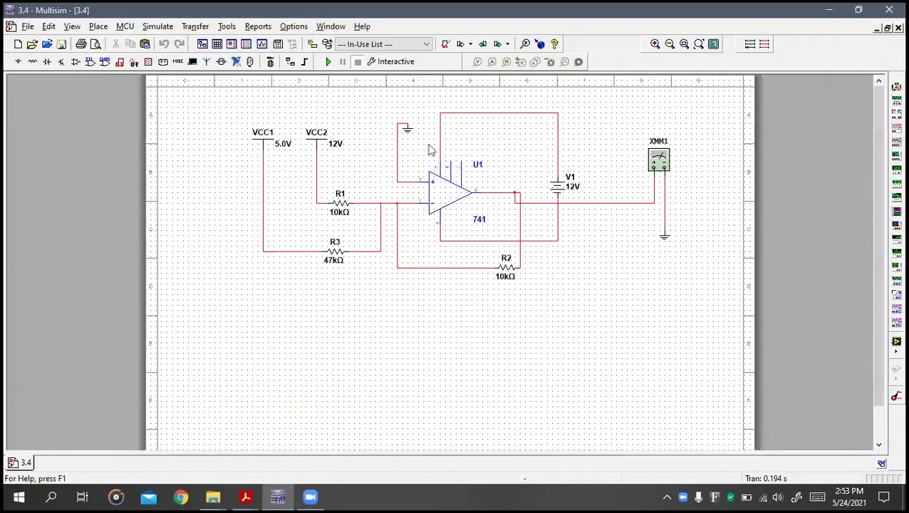
key("alt+Tab")
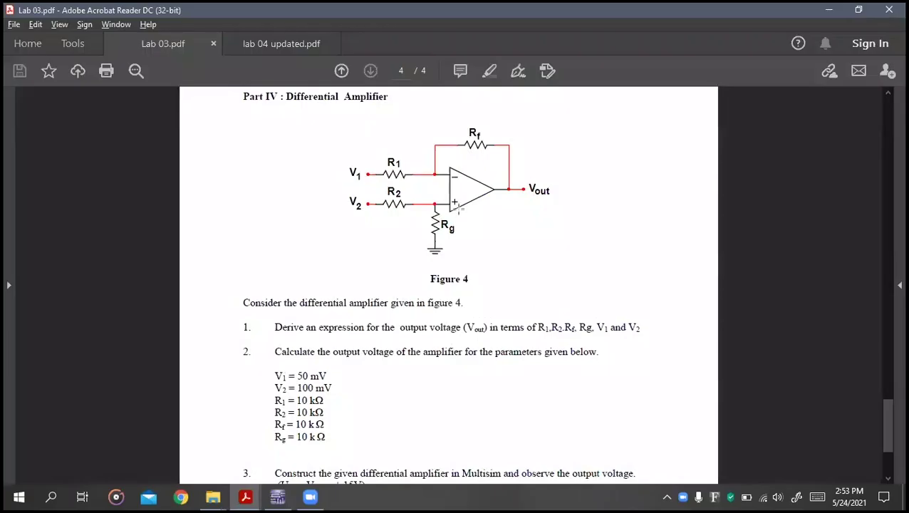
key("alt+Tab")
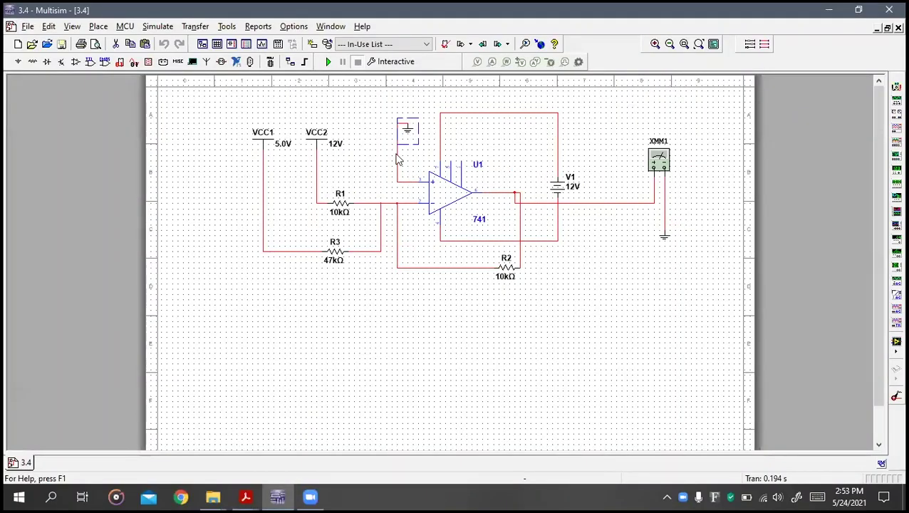
right_click(397, 156)
left_click(420, 163)
Step: Place a RESISTOR_RATED component, rotated to vertical, between the ground symbol and the op-amp's non-inverting input
key("alt+Tab")
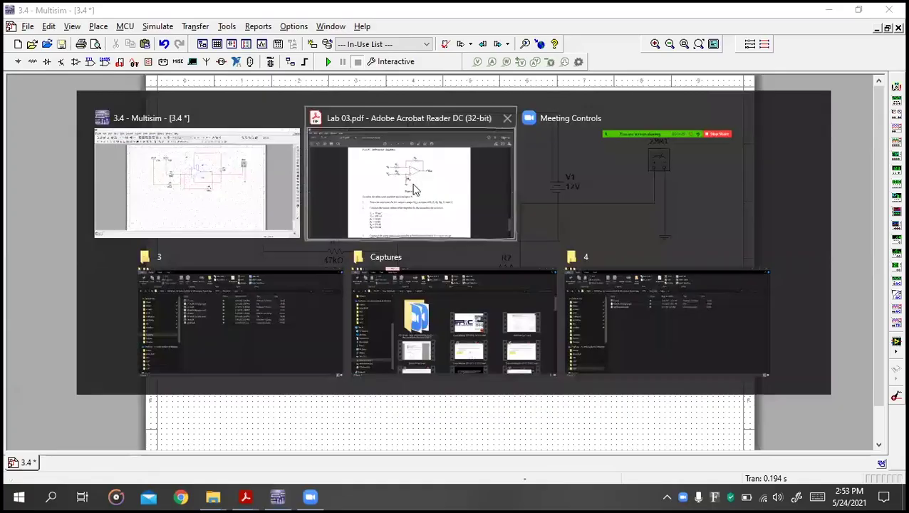
key("alt+Tab")
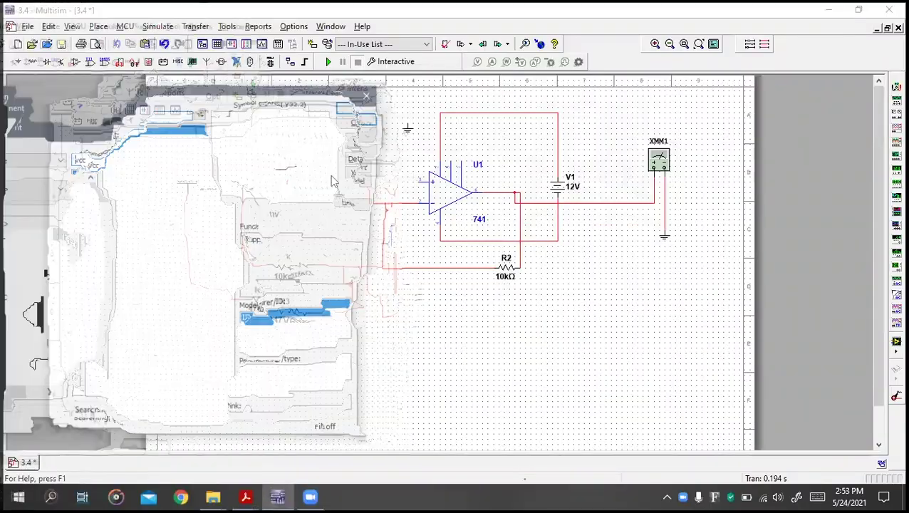
type("res")
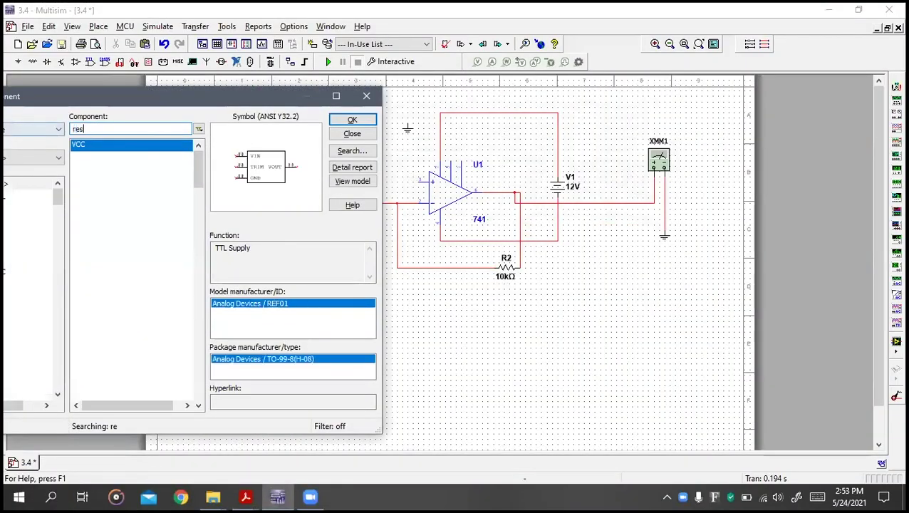
left_click(117, 159)
double_click(117, 159)
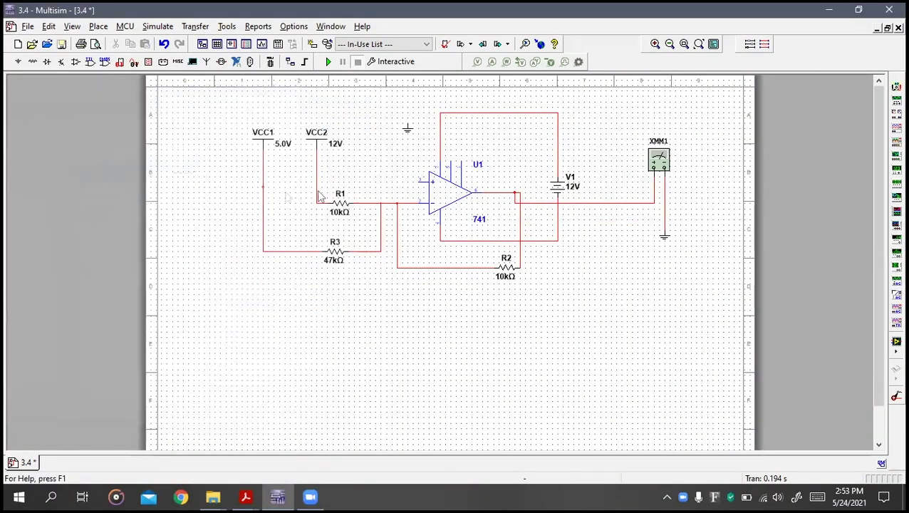
key("ctrl+r")
left_click(393, 161)
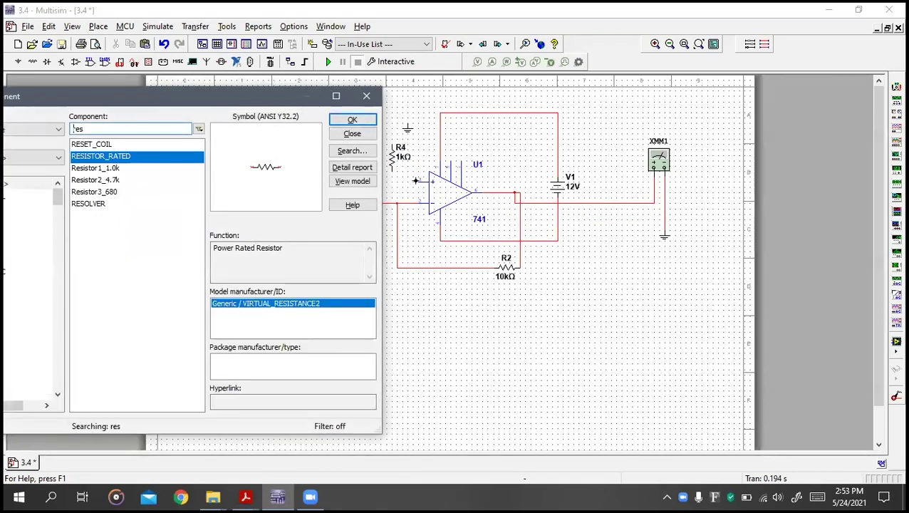
key("Escape")
Step: Wire resistor R4 from the op-amp's non-inverting input to the ground symbol, moving the ground slightly aside, and save the circuit
left_click(429, 181)
left_click(392, 171)
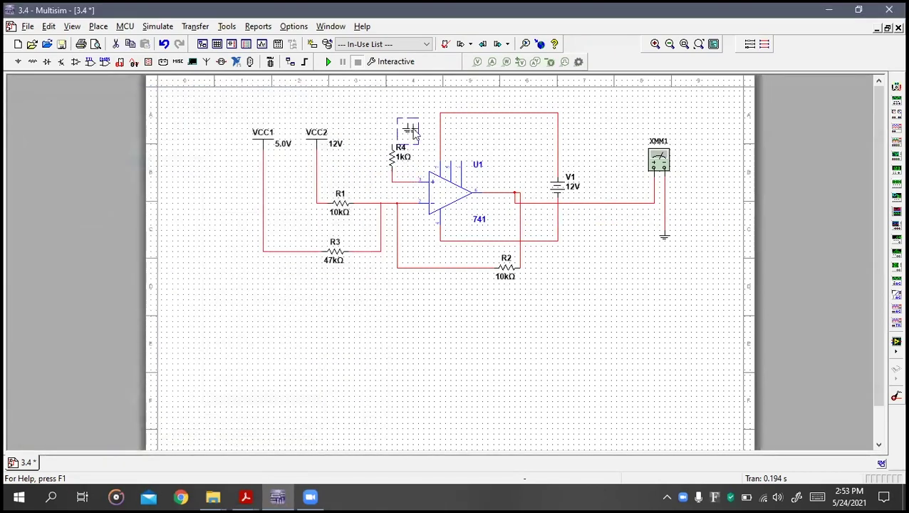
left_click(419, 129)
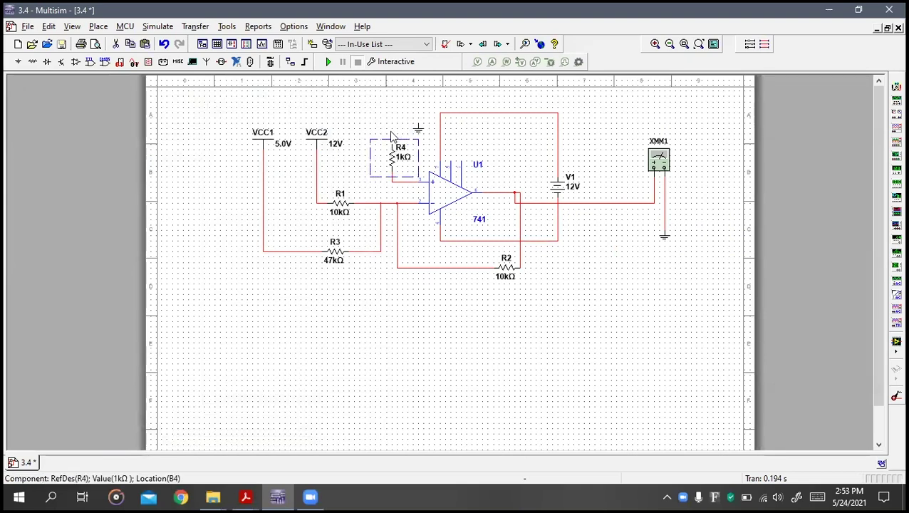
left_click(391, 143)
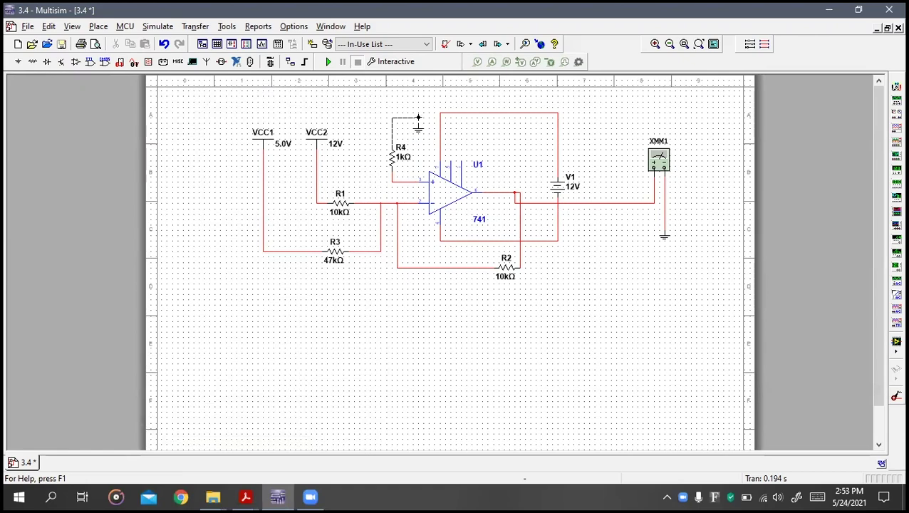
left_click(418, 127)
key("ctrl+s")
Step: Check the Part IV parameter values in Lab 03.pdf and set R3's resistance to 10k
key("alt+Tab")
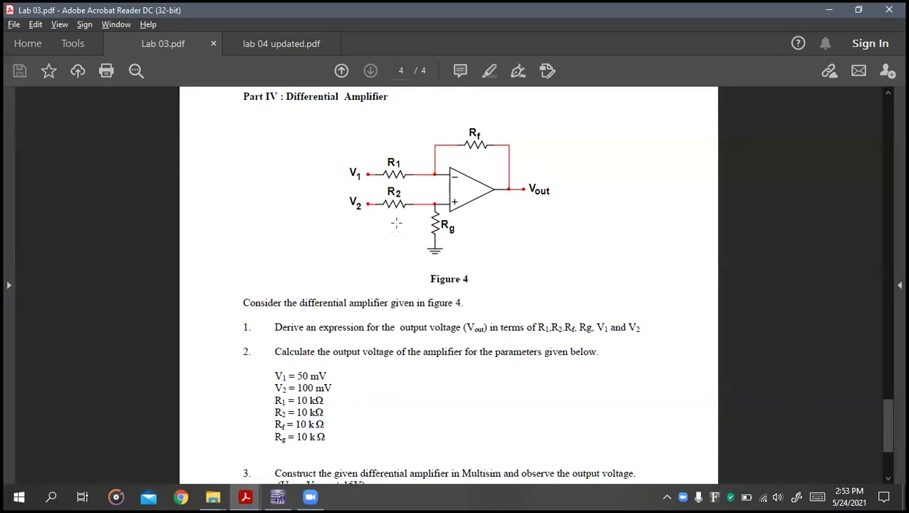
scroll(319, 370, "down", 1)
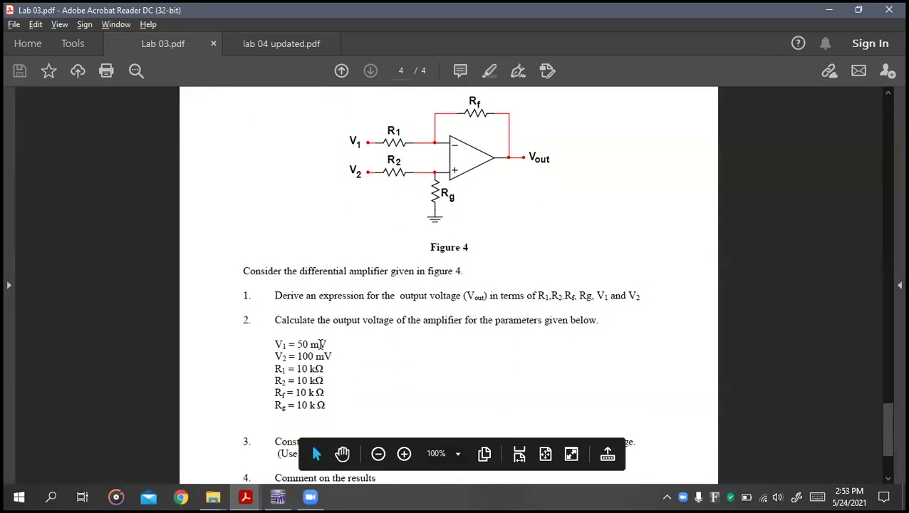
key("alt+Tab")
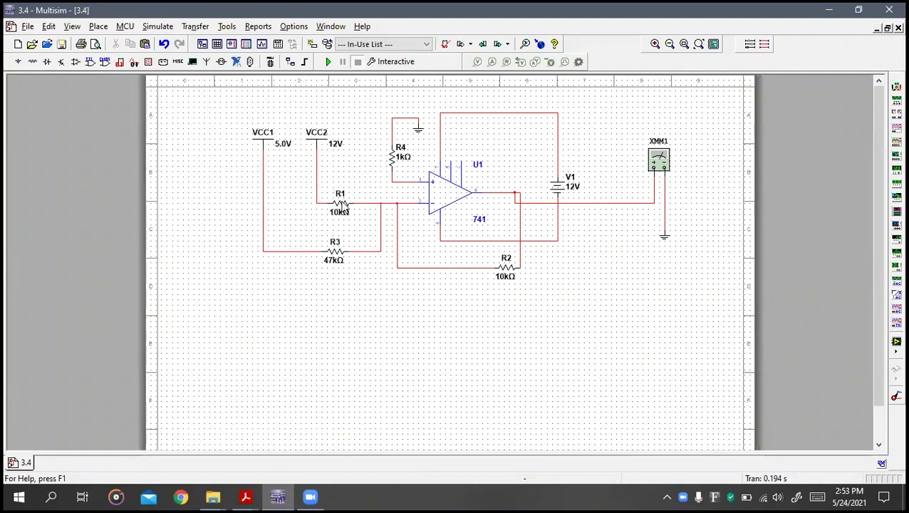
left_click(269, 139)
left_click(319, 214)
key("alt+Tab")
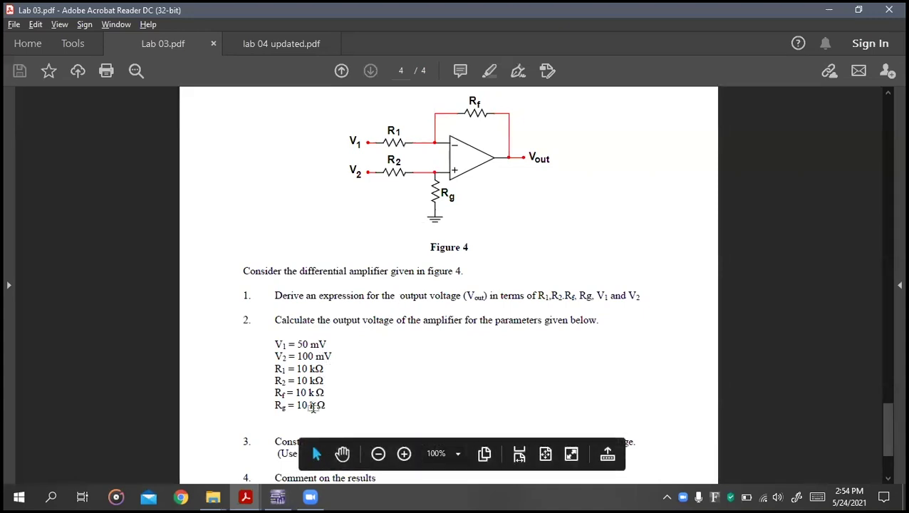
key("alt+Tab")
double_click(336, 254)
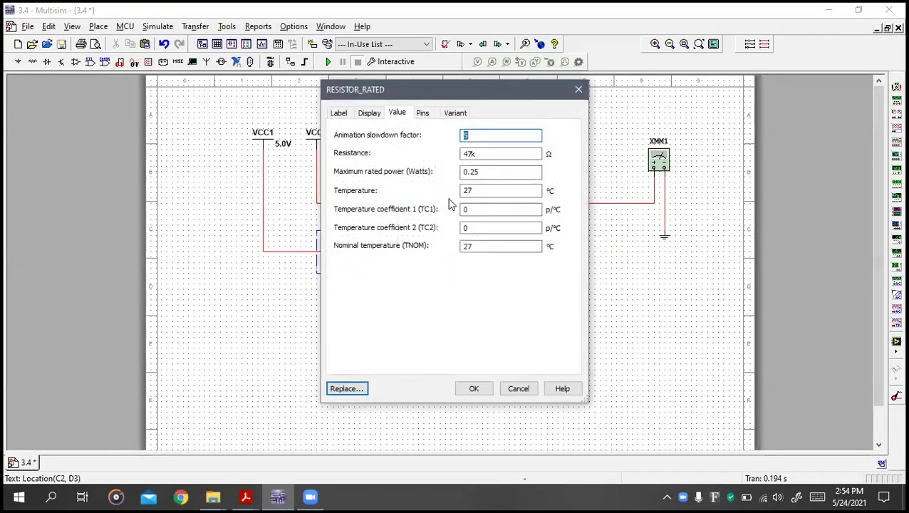
double_click(471, 158)
type("10k")
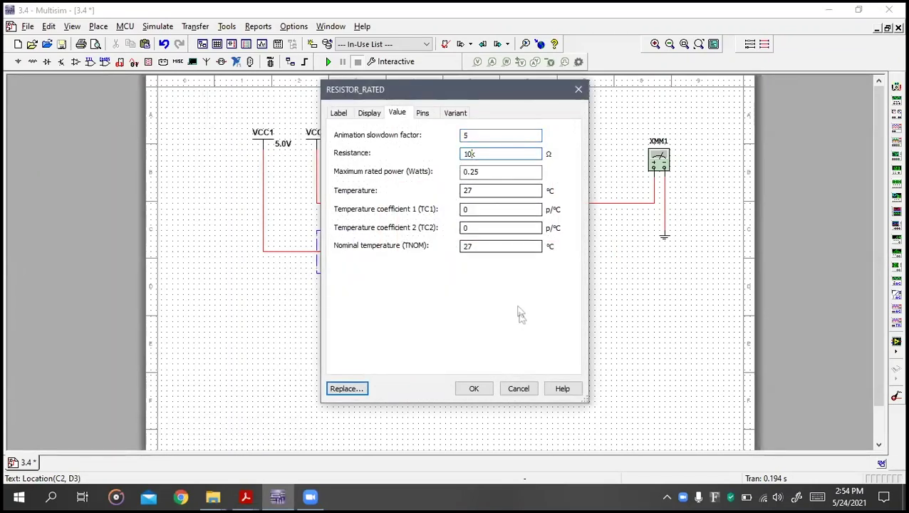
left_click(489, 391)
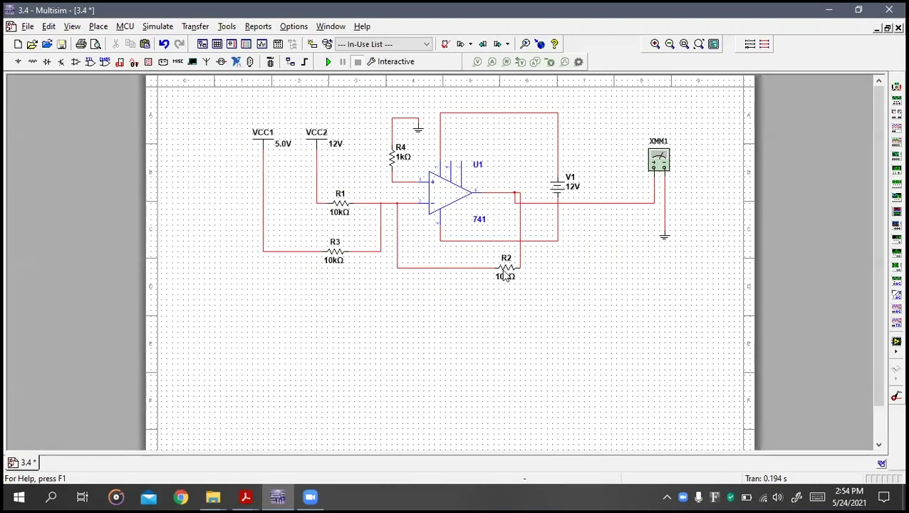
Step: Move feedback resistor R2 directly below the op-amp and set R4's resistance to 10k
left_click(490, 273)
left_click_drag(490, 273, 443, 273)
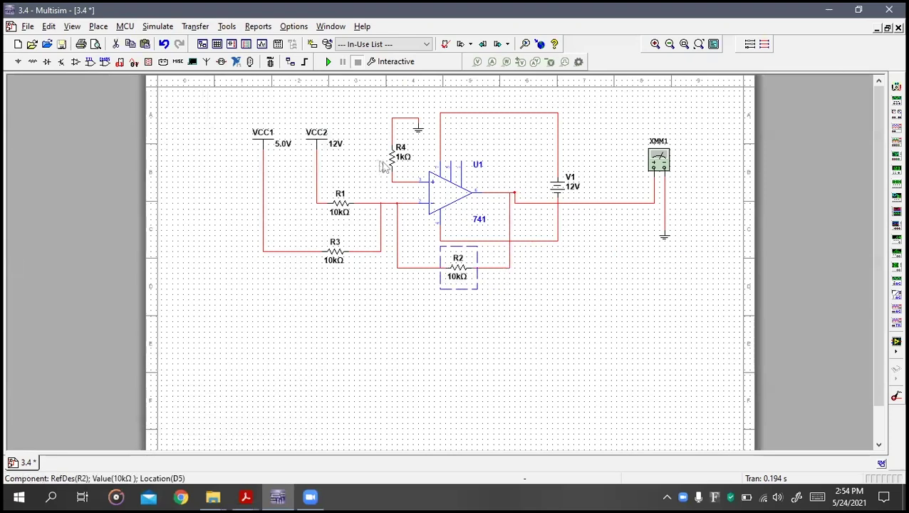
double_click(412, 162)
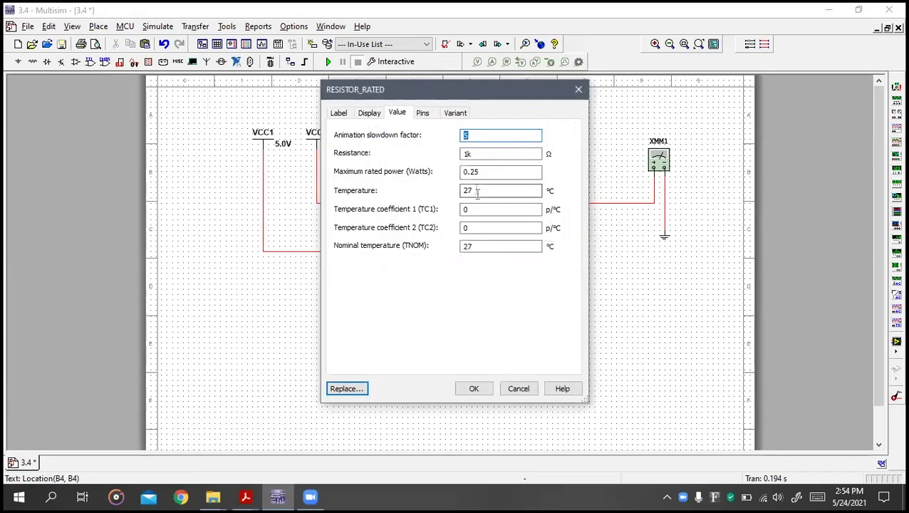
left_click(467, 154)
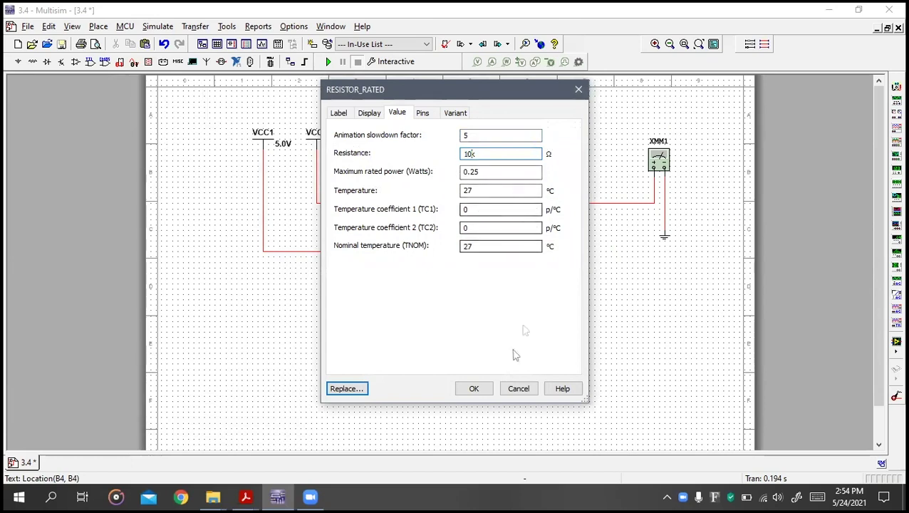
left_click(476, 388)
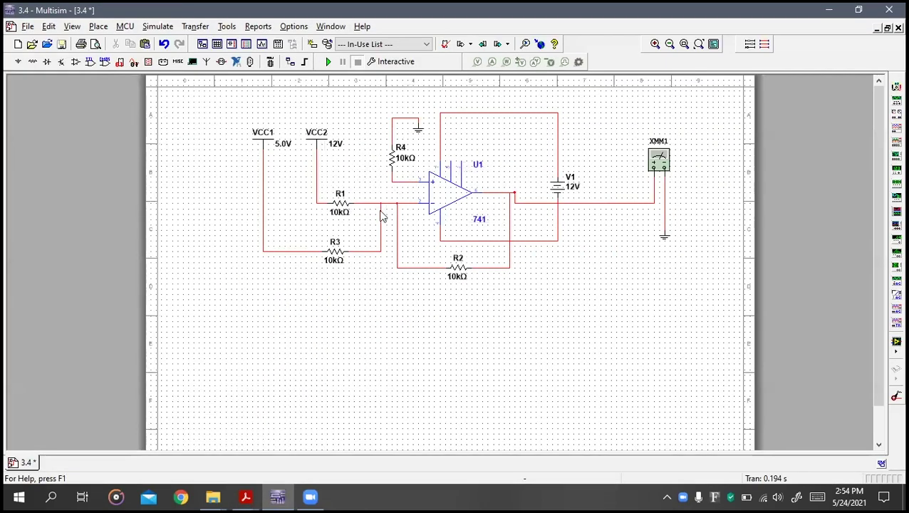
Step: Recheck Figure 4 in Lab 03.pdf and delete the wire joining R1 to the op-amp's inverting input
right_click(381, 213)
key("Escape")
key("alt+Tab")
key("alt+Tab")
right_click(361, 208)
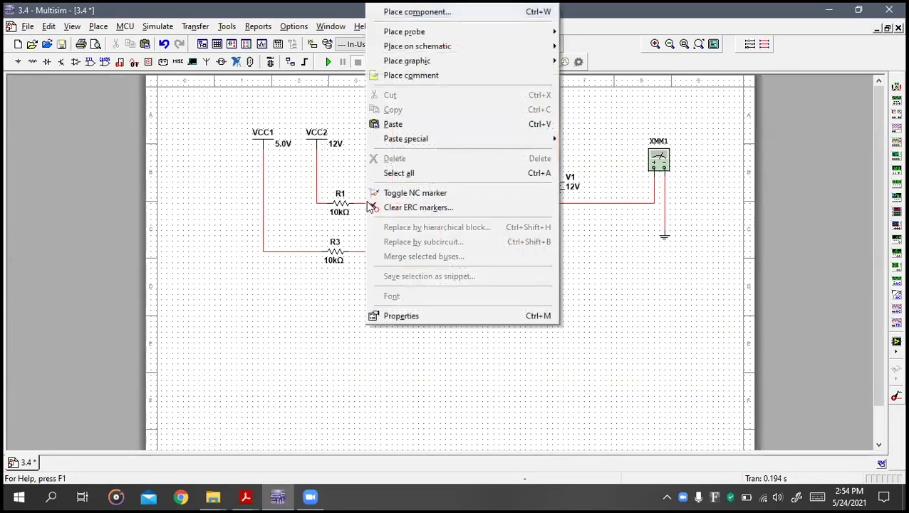
key("Escape")
right_click(360, 208)
left_click(374, 209)
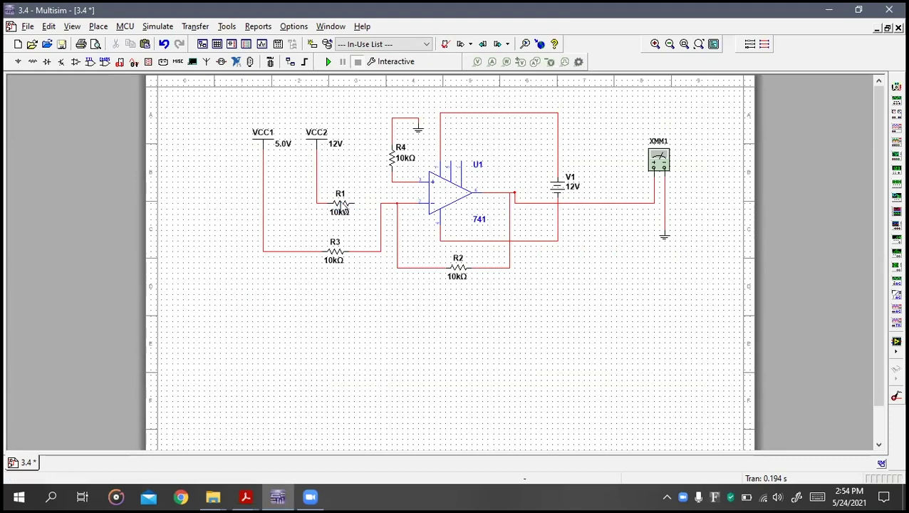
Step: Move R1 up level with the op-amp's non-inverting input and wire it to the junction below R4
left_click_drag(341, 204, 349, 187)
left_click(359, 187)
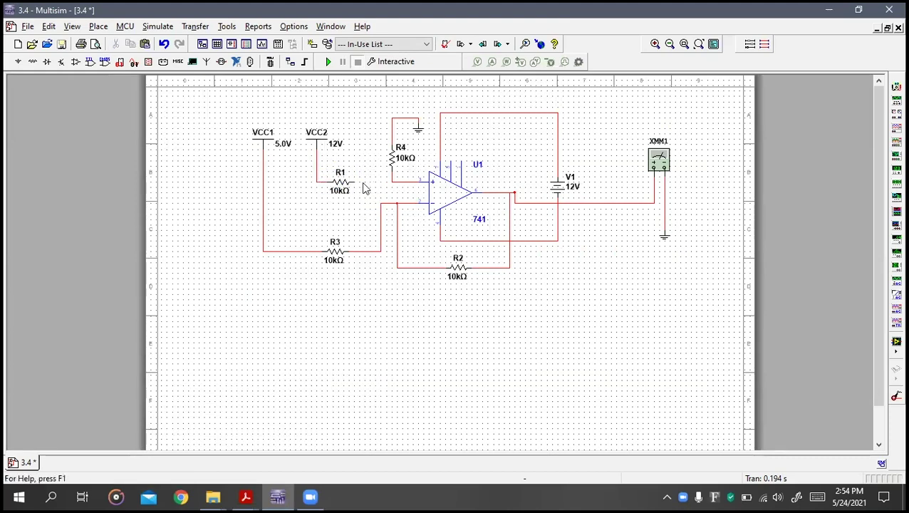
left_click(350, 182)
left_click(392, 182)
Step: Compare the differential amplifier's input wiring with Figure 4 in Lab 03.pdf and return to the schematic
key("alt+Tab")
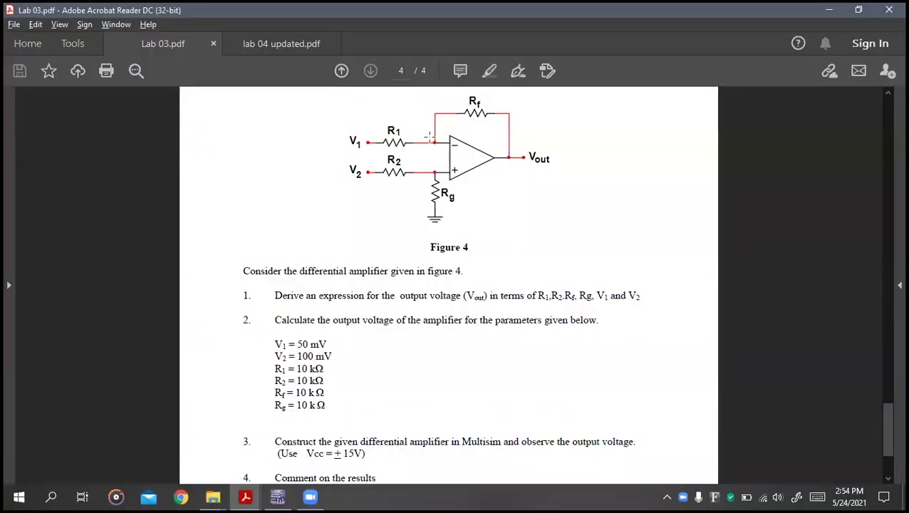
key("alt+Tab")
key("alt+Tab")
key("alt+Tab")
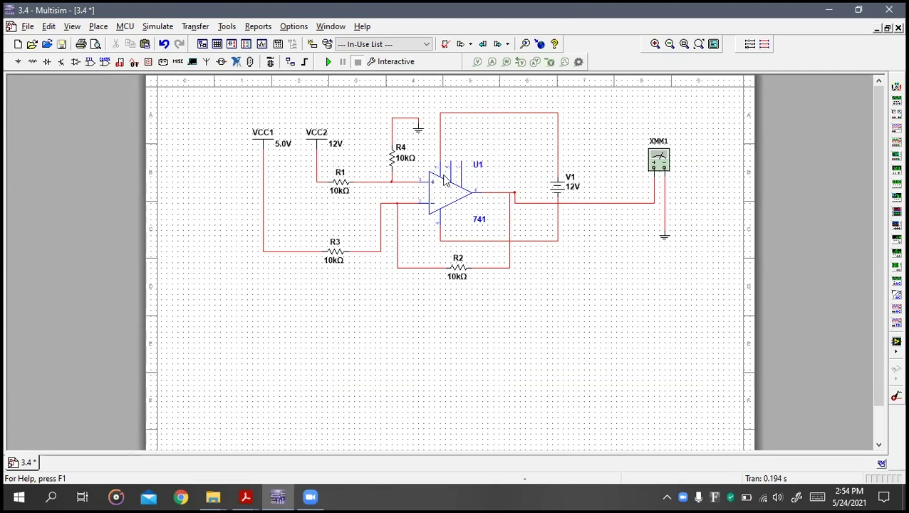
Step: Look up the input voltages in Lab 03.pdf and set source VCC2 to 100 mV
key("alt+Tab")
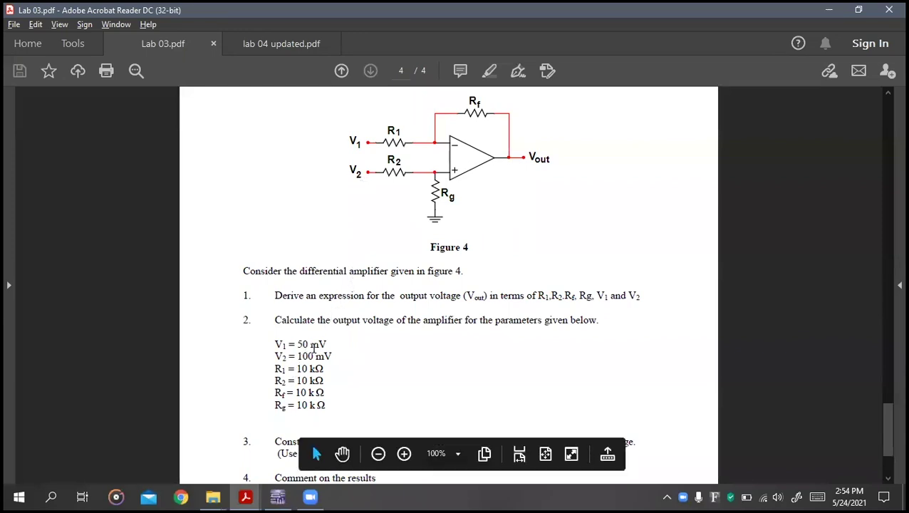
key("alt+Tab")
double_click(324, 139)
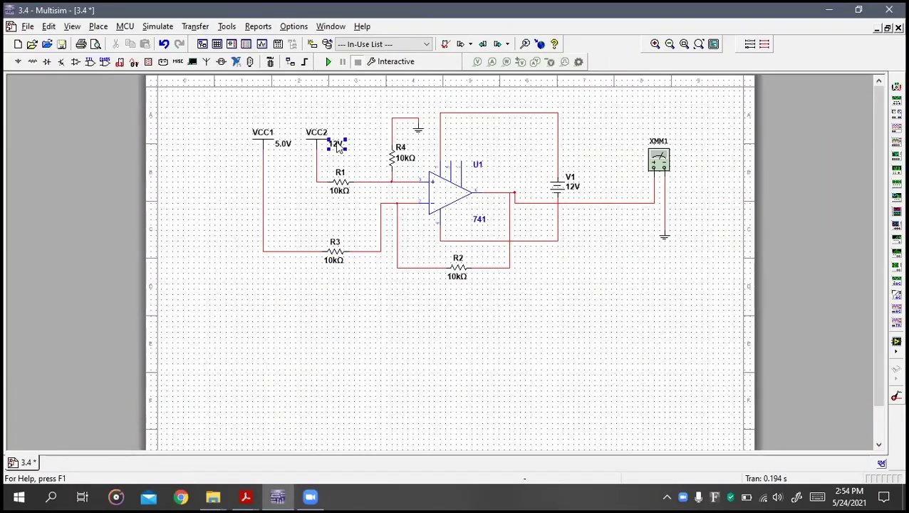
double_click(455, 141)
type("100m")
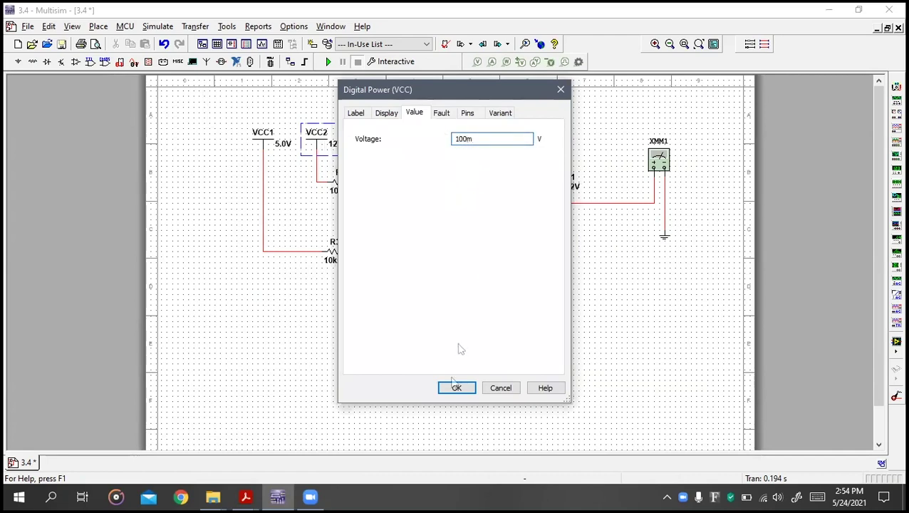
left_click(455, 388)
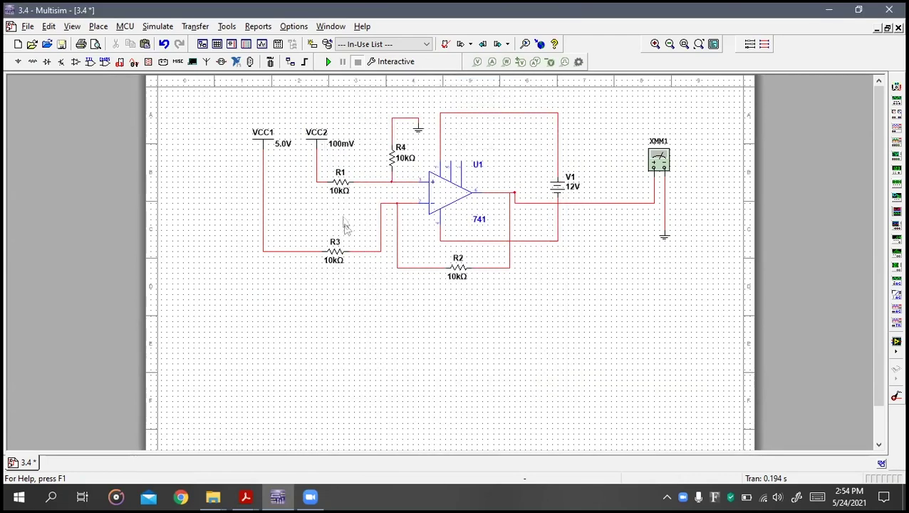
Step: Recheck the V1 and V2 values in Lab 03.pdf and set source VCC1 to 50 mV
key("alt+Tab")
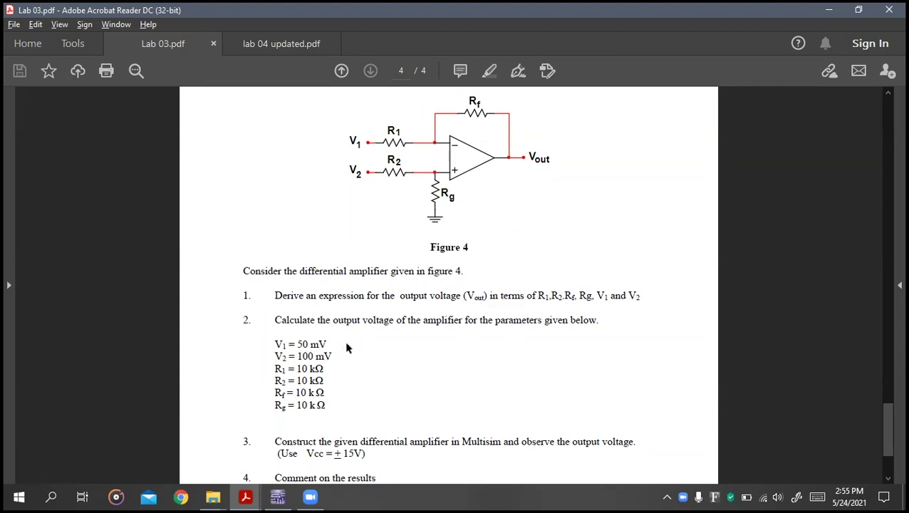
left_click_drag(346, 348, 333, 358)
left_click(309, 344)
key("alt+Tab")
double_click(284, 145)
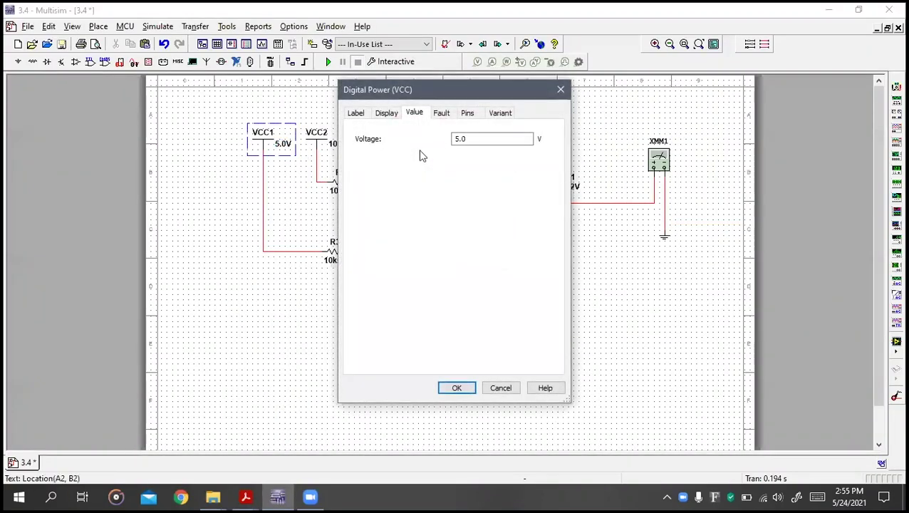
left_click_drag(490, 139, 445, 137)
type("50")
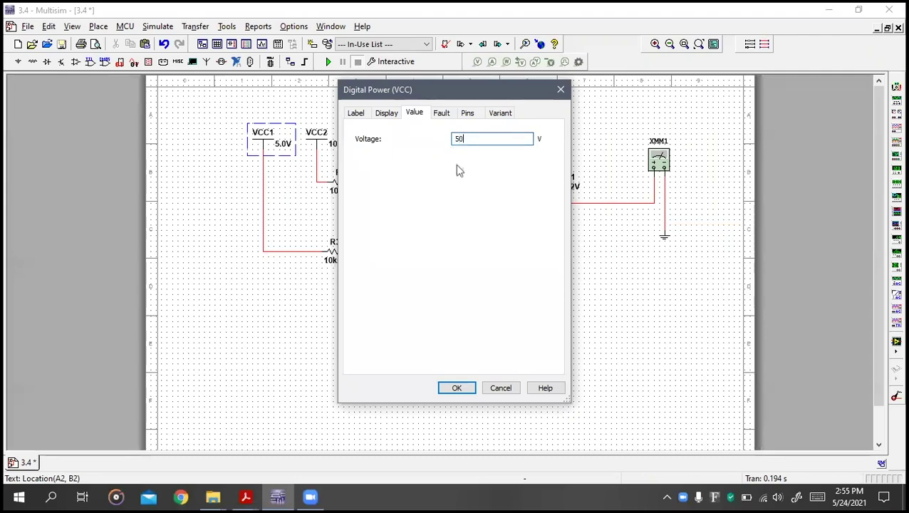
type("m")
left_click(456, 388)
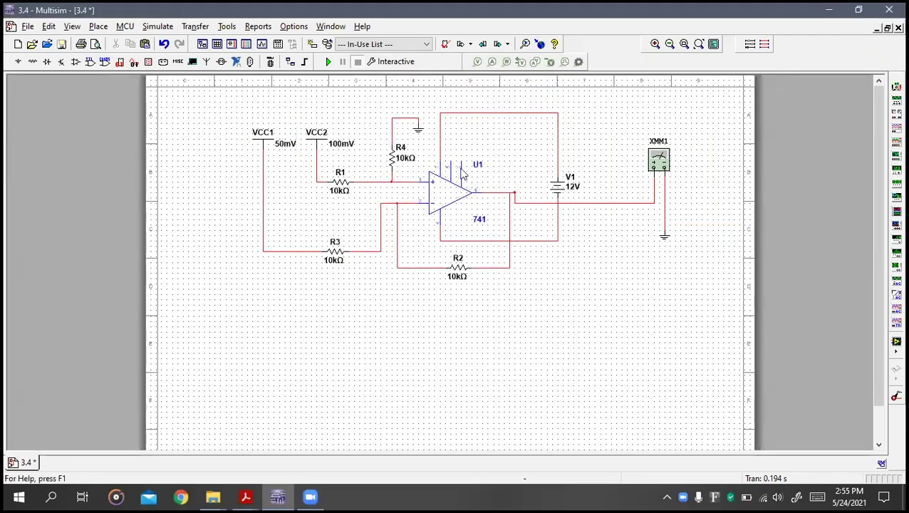
Step: Check the task in Lab 03.pdf, run the 3.4 simulation and read the output voltage on multimeter XMM1
key("alt+Tab")
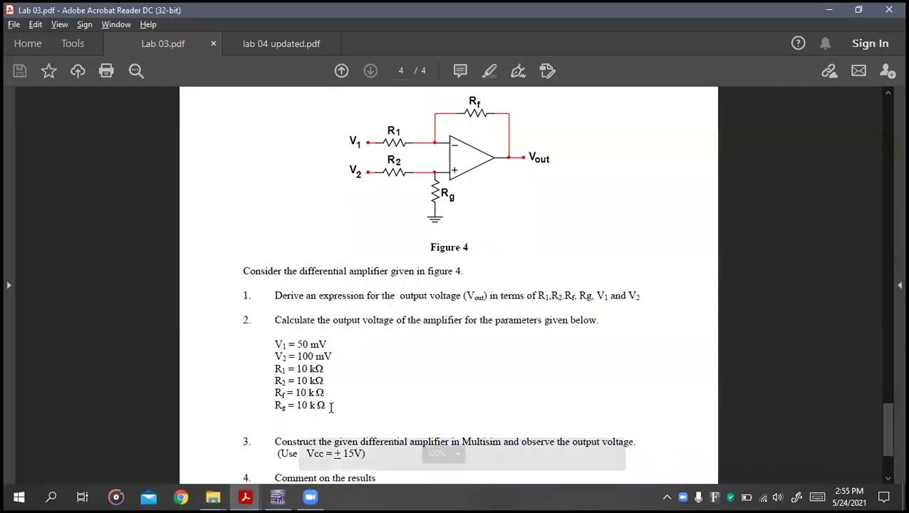
scroll(345, 379, "down", 3)
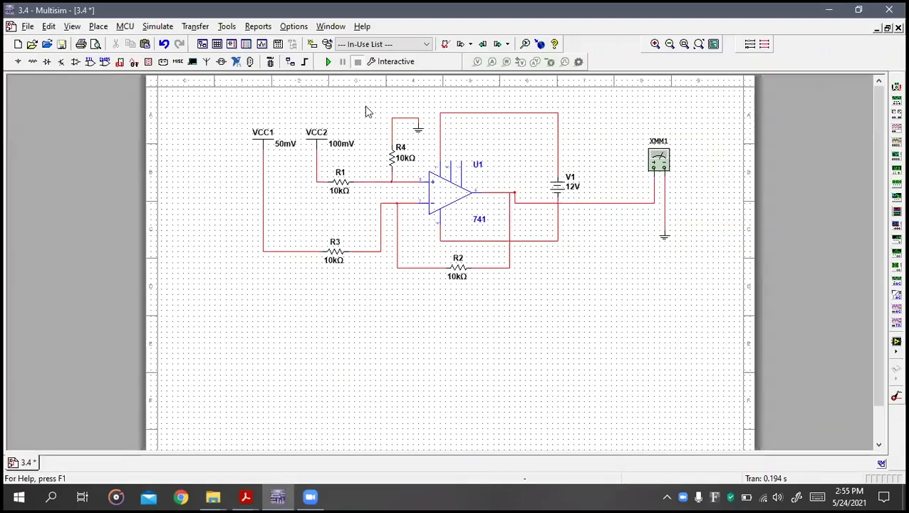
key("alt+Tab")
double_click(657, 160)
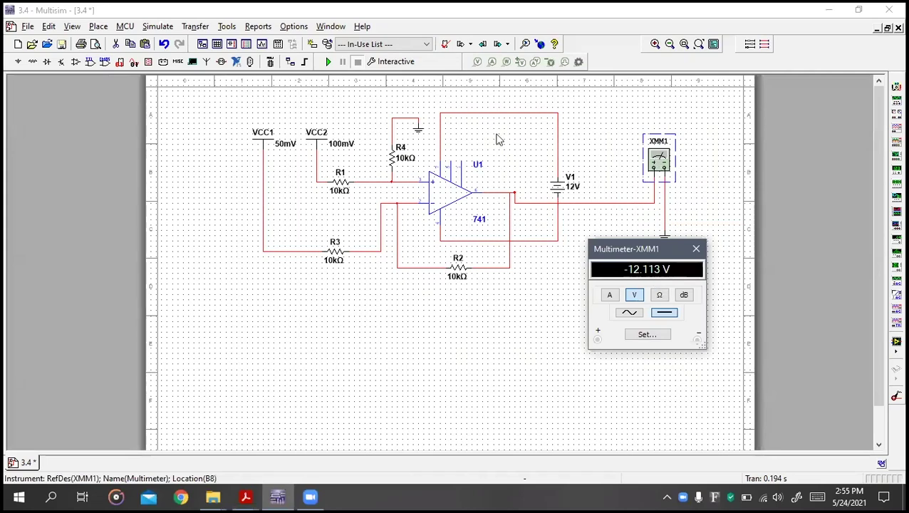
left_click(328, 62)
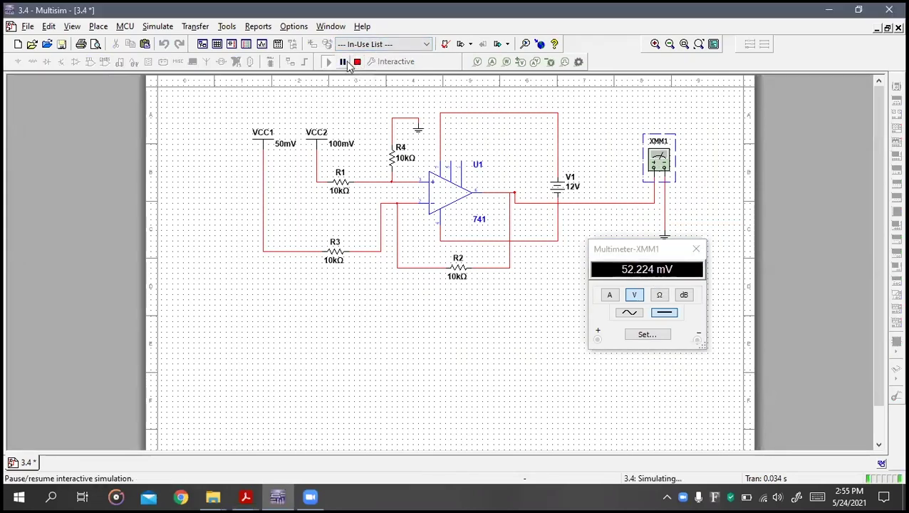
left_click(640, 250)
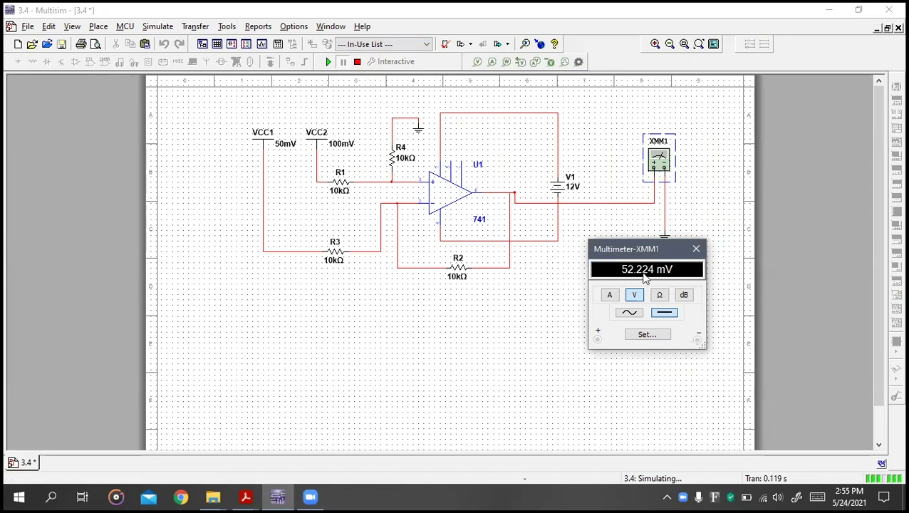
left_click(698, 250)
Step: Save the 3.4 design and review the remaining Figure 4 tasks in Lab 03.pdf
key("alt+Tab")
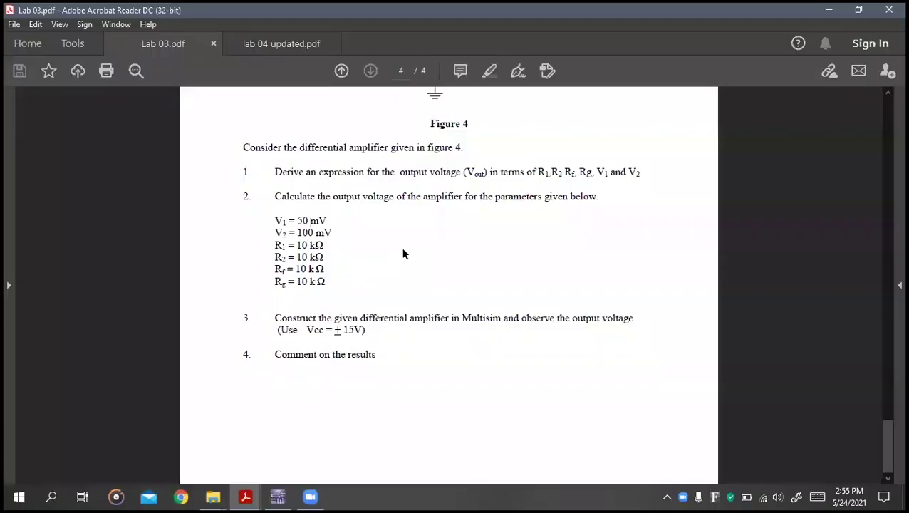
scroll(401, 247, "up", 1)
key("alt+Tab")
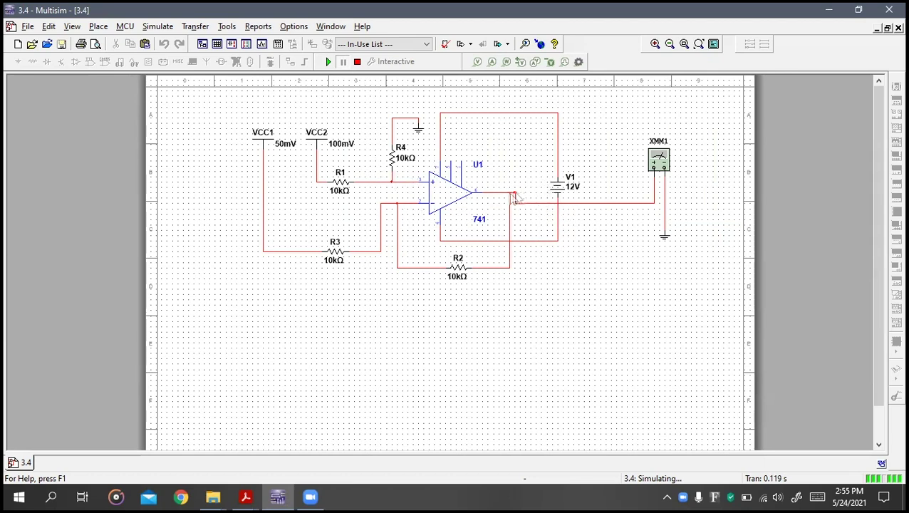
left_click(27, 27)
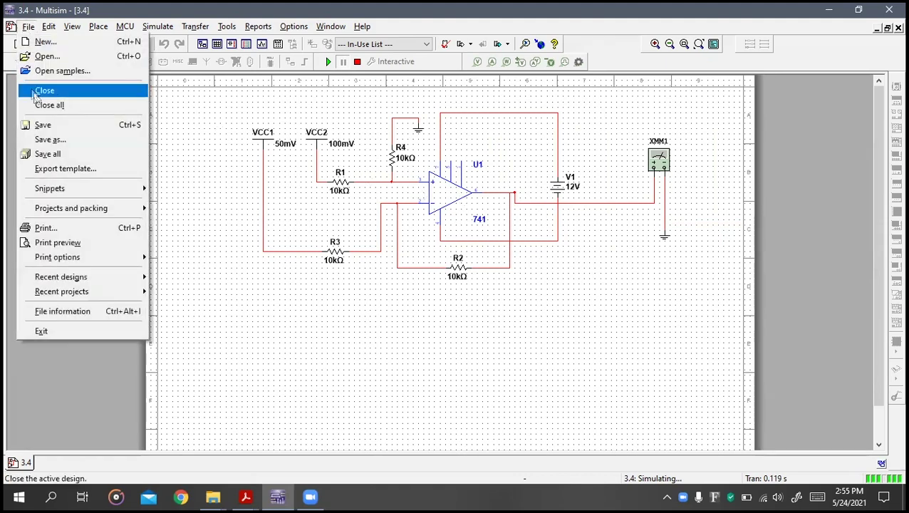
left_click(244, 226)
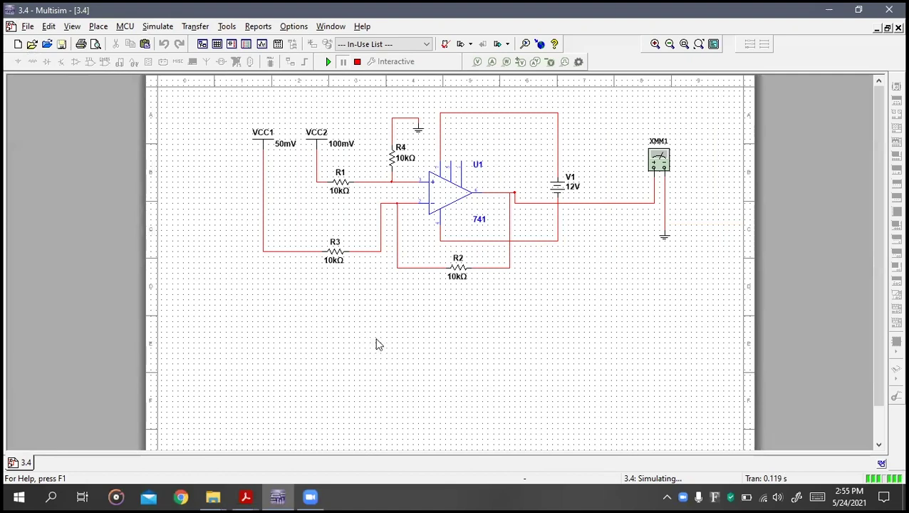
Step: Review the differential amplifier section of Lab 03.pdf once more and stop the 3.4 simulation
key("alt+Tab")
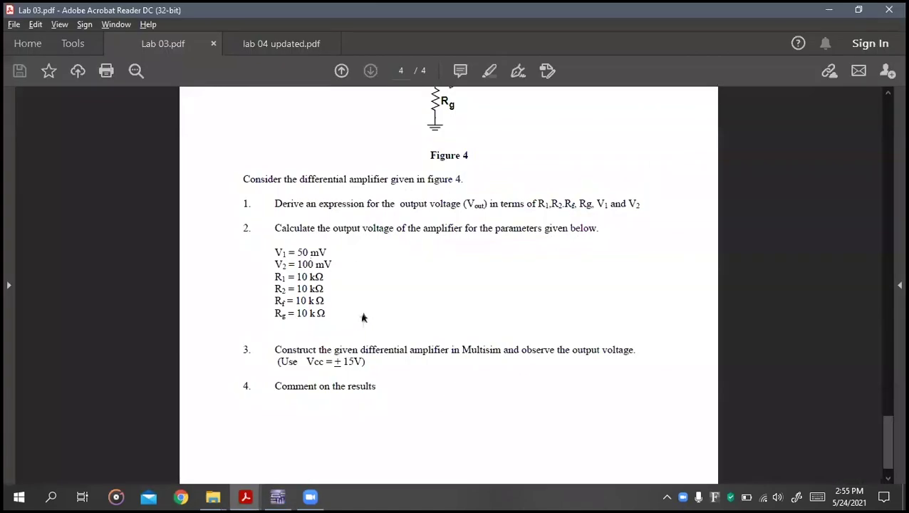
scroll(416, 258, "up", 5)
key("alt+Tab")
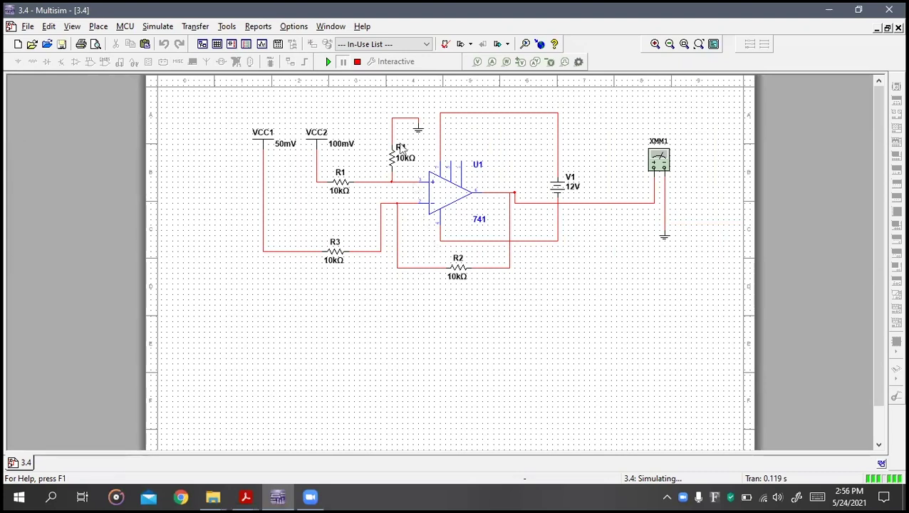
left_click(357, 61)
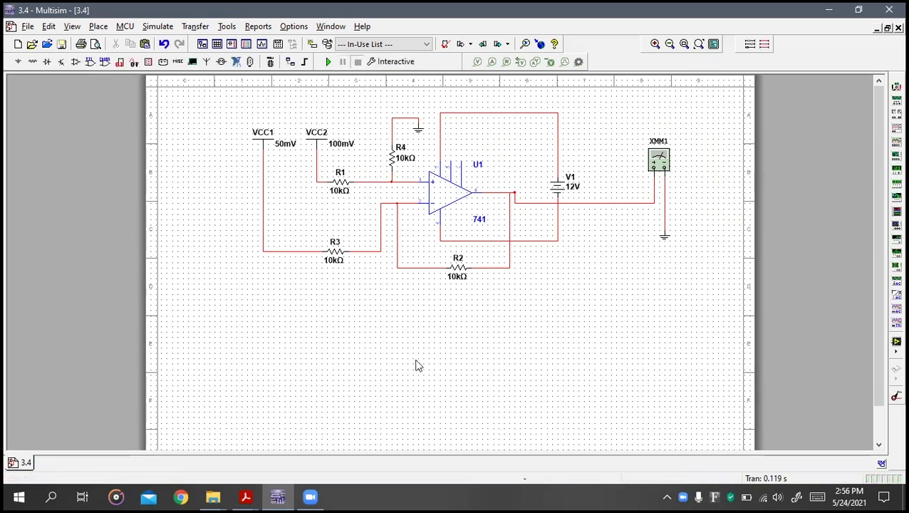